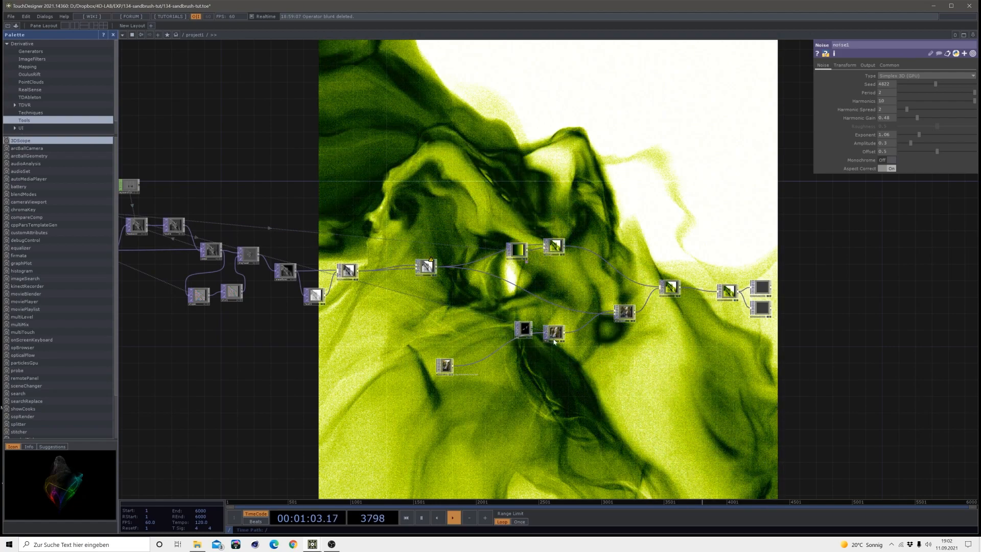
# - Raise the Index of the switch1 TOP so the output uses the displaced photo instead of the lookup colours
pyautogui.scroll(3, 662, 312)
pyautogui.scroll(2, 697, 294)
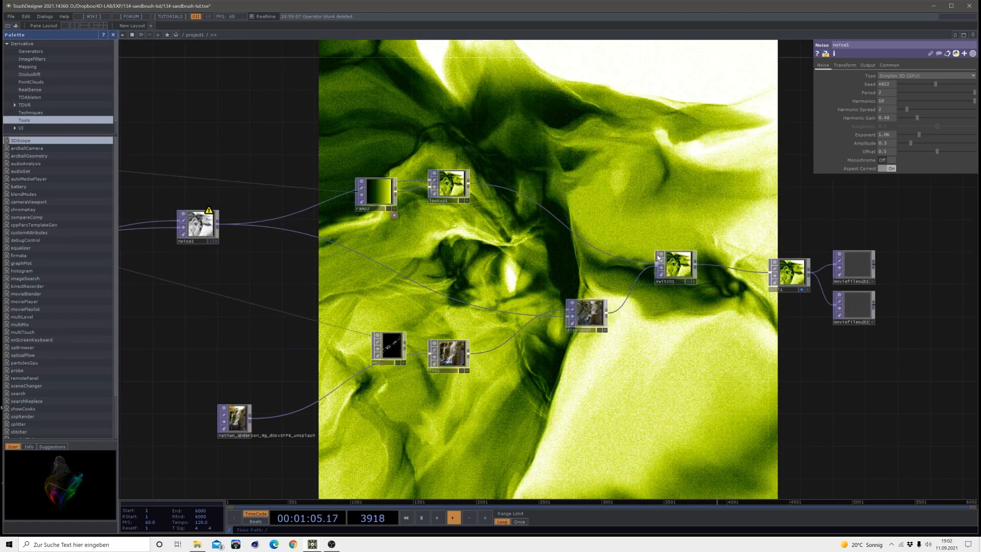
pyautogui.click(676, 266)
pyautogui.moveTo(914, 76); pyautogui.dragTo(922, 75)
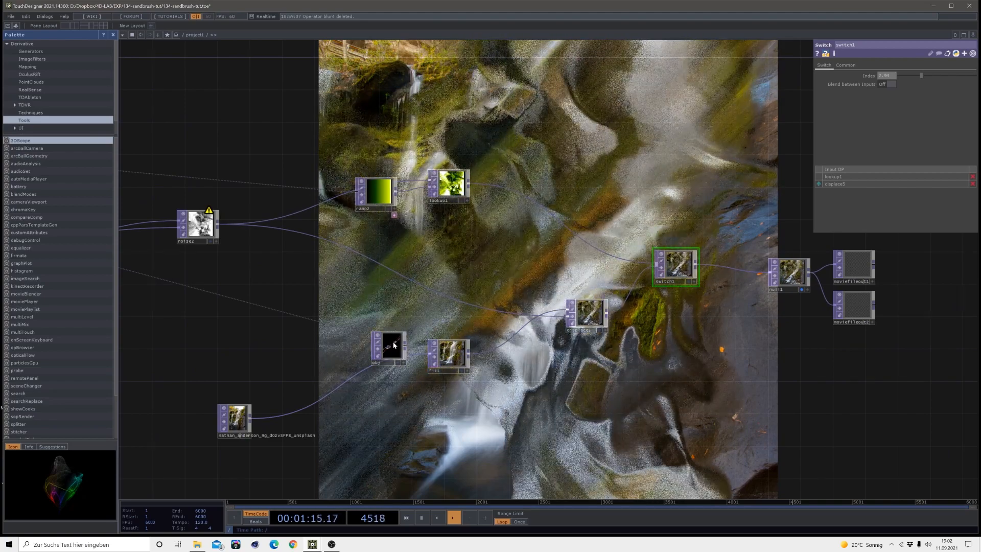
pyautogui.scroll(-3, 500, 277)
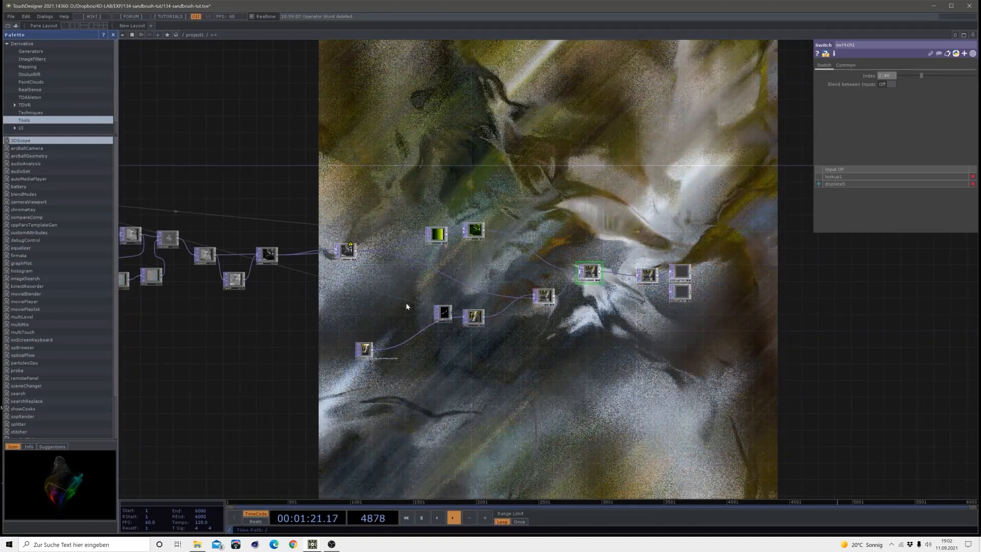
pyautogui.press('space')
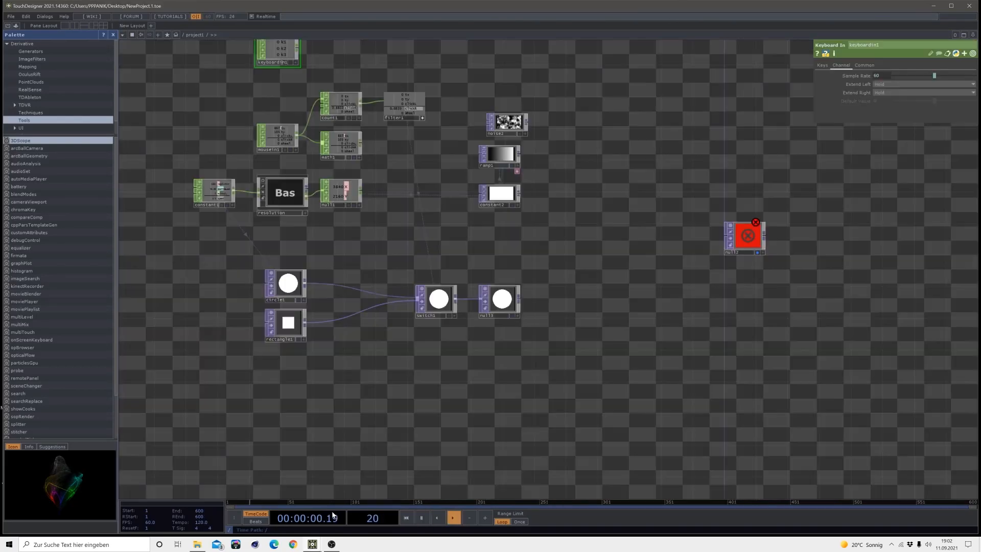
# - Set the Index parameter of the resolution component to 1
pyautogui.click(304, 406)
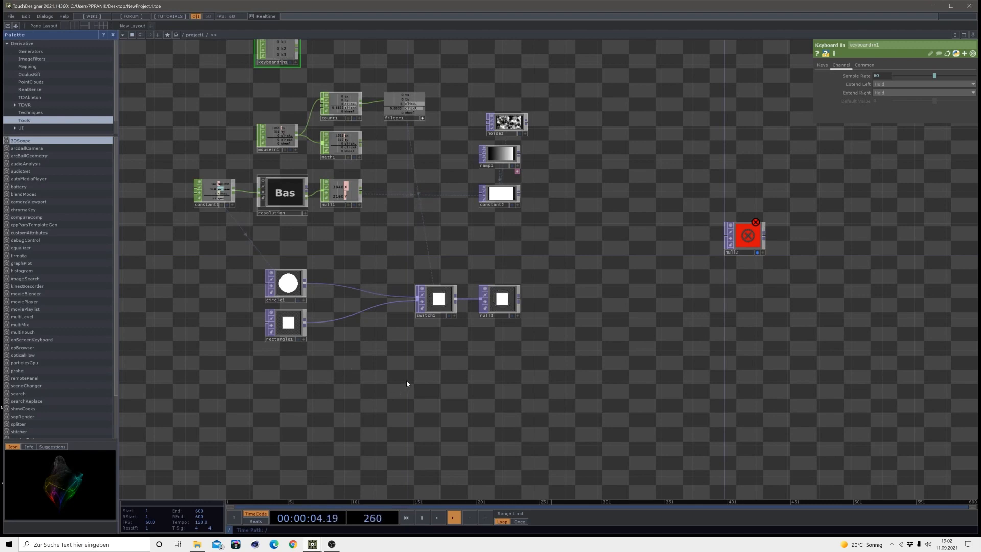
pyautogui.scroll(-3, 414, 378)
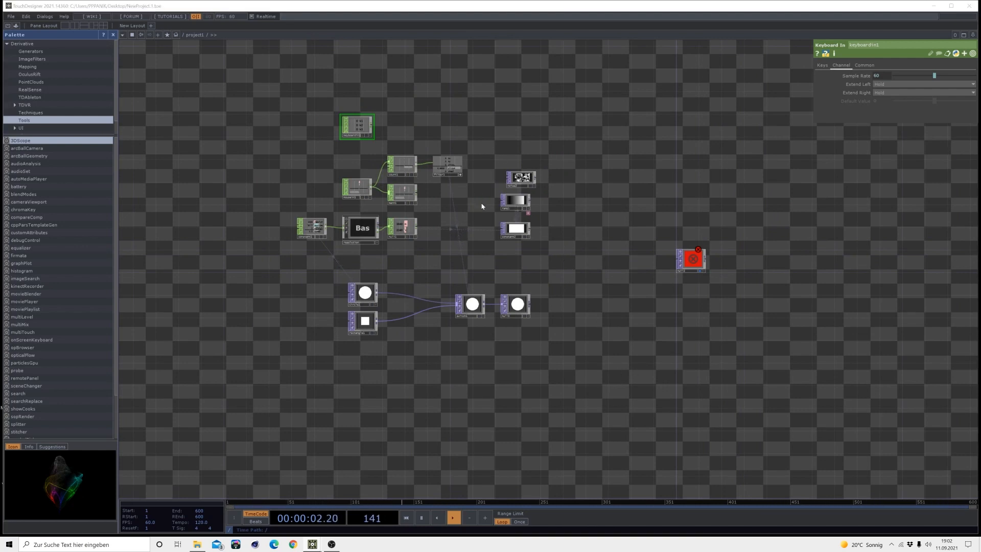
pyautogui.click(364, 236)
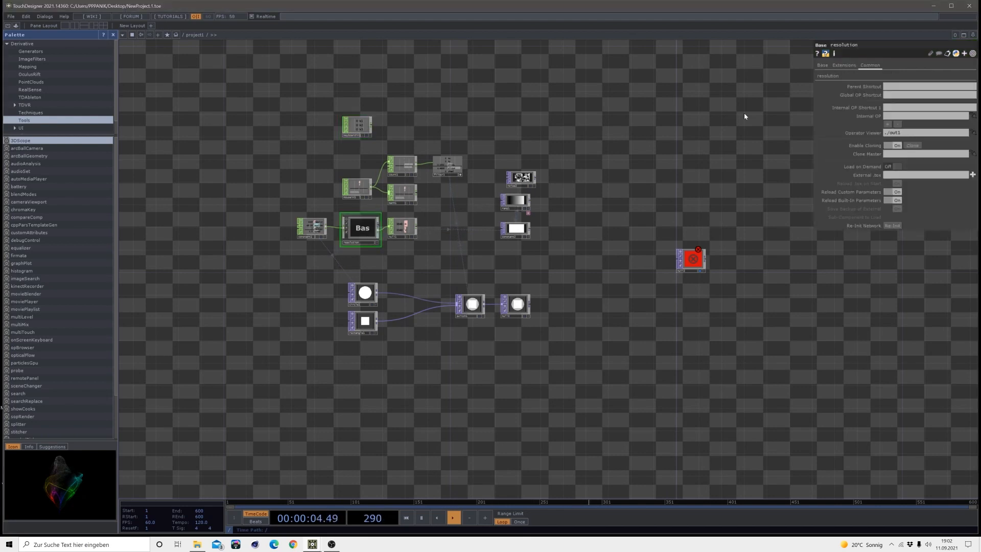
pyautogui.click(828, 77)
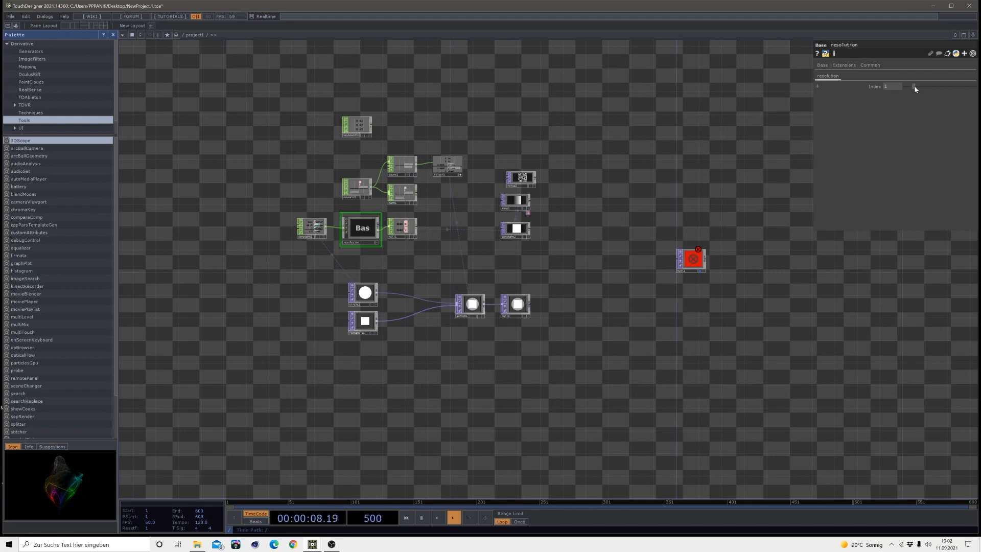
# - Delete the circle, rectangle, switch and connected null TOPs below the resolution component
pyautogui.moveTo(494, 276); pyautogui.dragTo(486, 167)
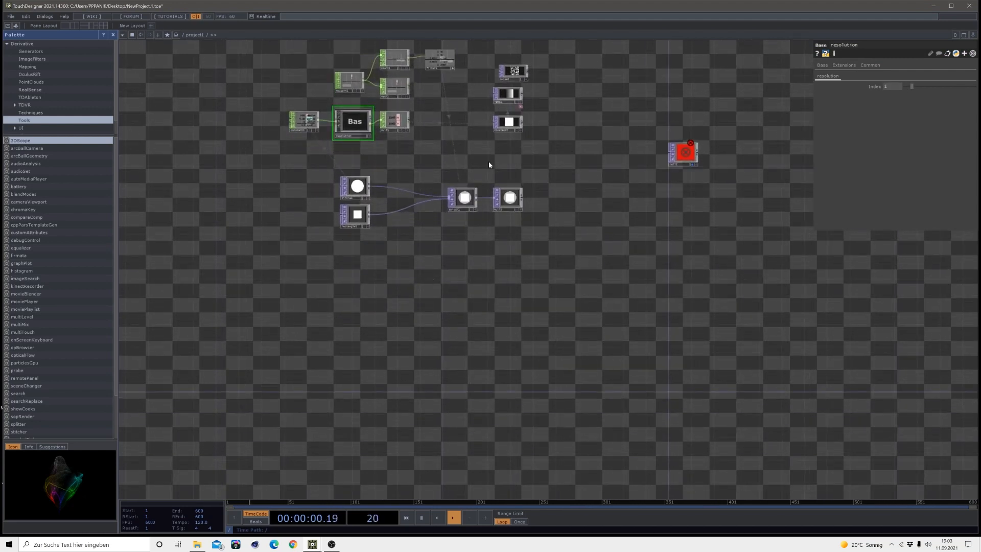
pyautogui.scroll(3, 488, 163)
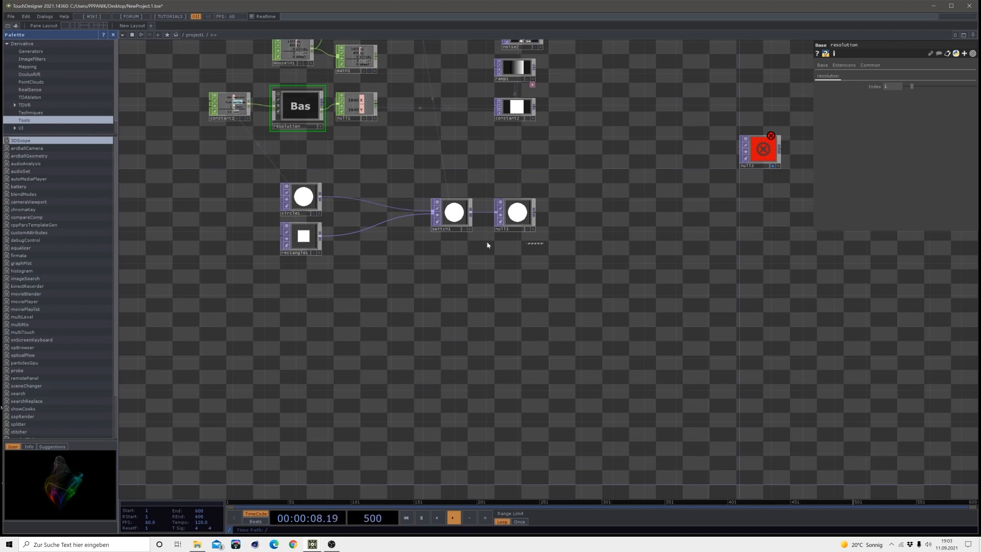
pyautogui.moveTo(543, 244); pyautogui.dragTo(278, 181, button='right')
pyautogui.press('Delete')
pyautogui.moveTo(374, 268); pyautogui.dragTo(367, 232)
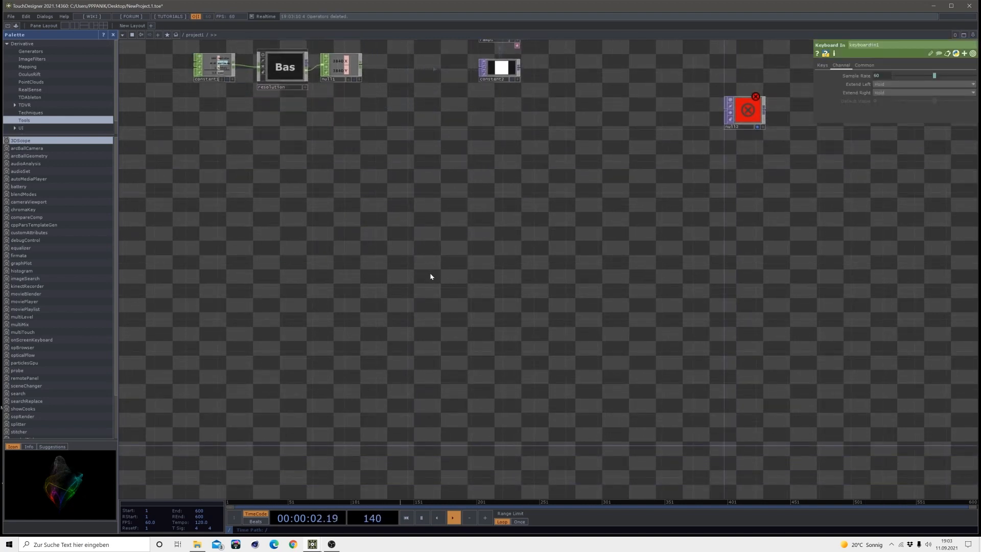
# - Create a Circle TOP in the empty area below the resolution component
pyautogui.moveTo(430, 277); pyautogui.dragTo(436, 268)
pyautogui.press('Tab')
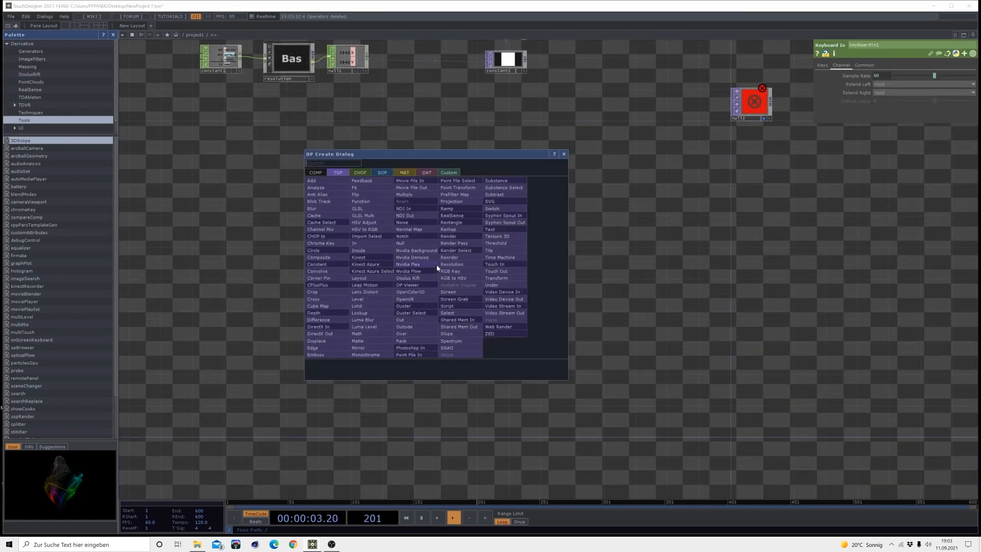
pyautogui.click(313, 250)
pyautogui.click(297, 250)
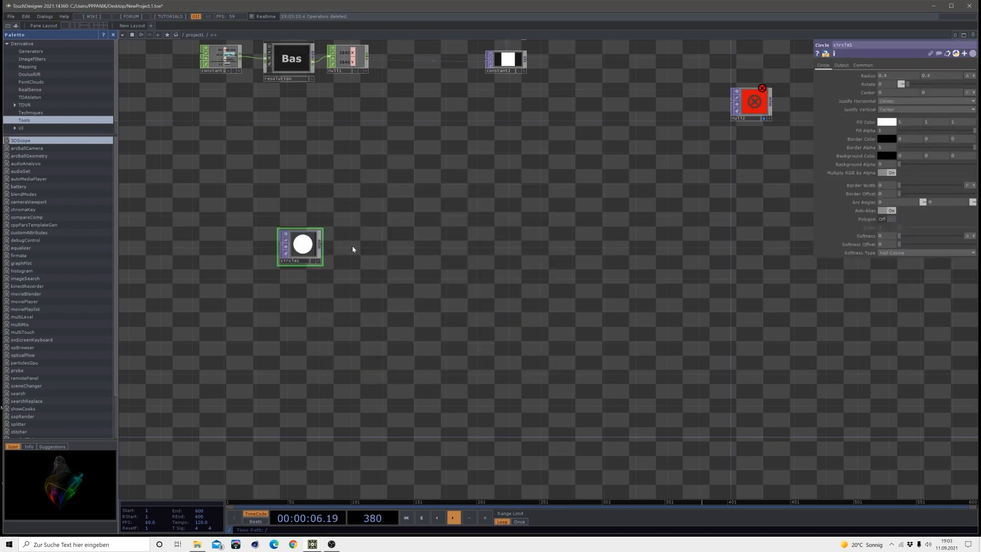
# - Set the resolution value in the Constant CHOP feeding the resolution component to 1920
pyautogui.moveTo(410, 161); pyautogui.dragTo(461, 238)
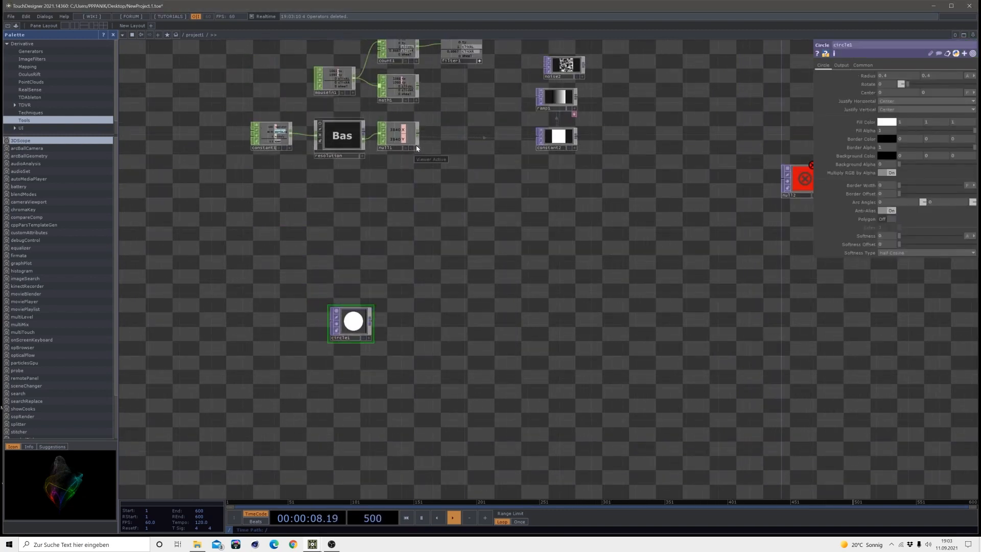
pyautogui.click(291, 135)
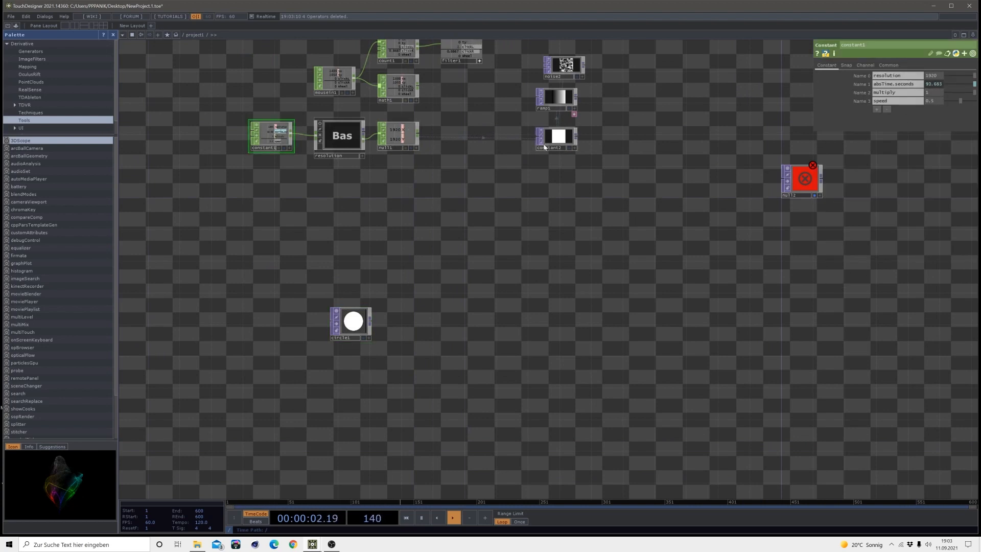
# - Copy the Resolution parameter of the white Constant TOP and paste it as a reference into the circle's Resolution
pyautogui.click(545, 148)
pyautogui.click(869, 66)
pyautogui.rightClick(844, 77)
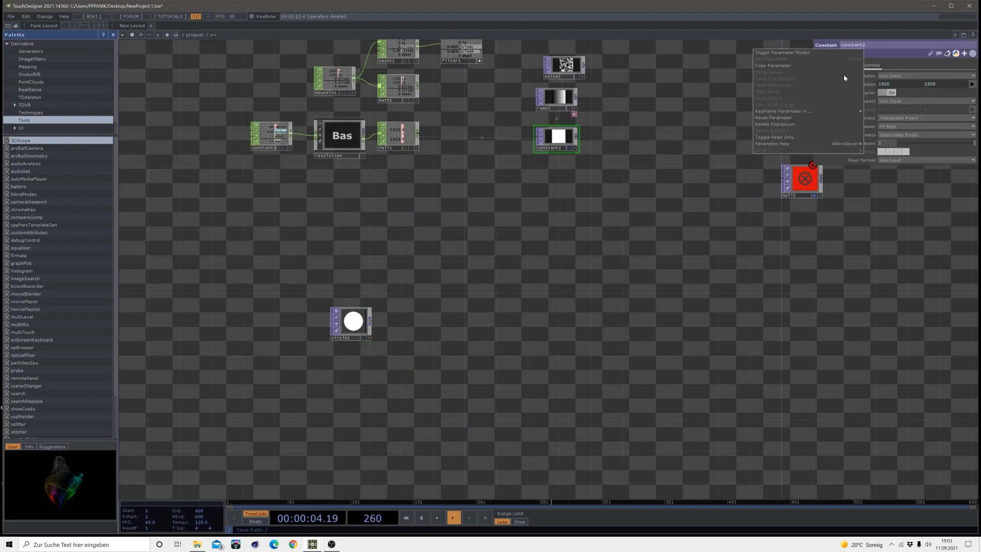
pyautogui.click(783, 67)
pyautogui.click(366, 335)
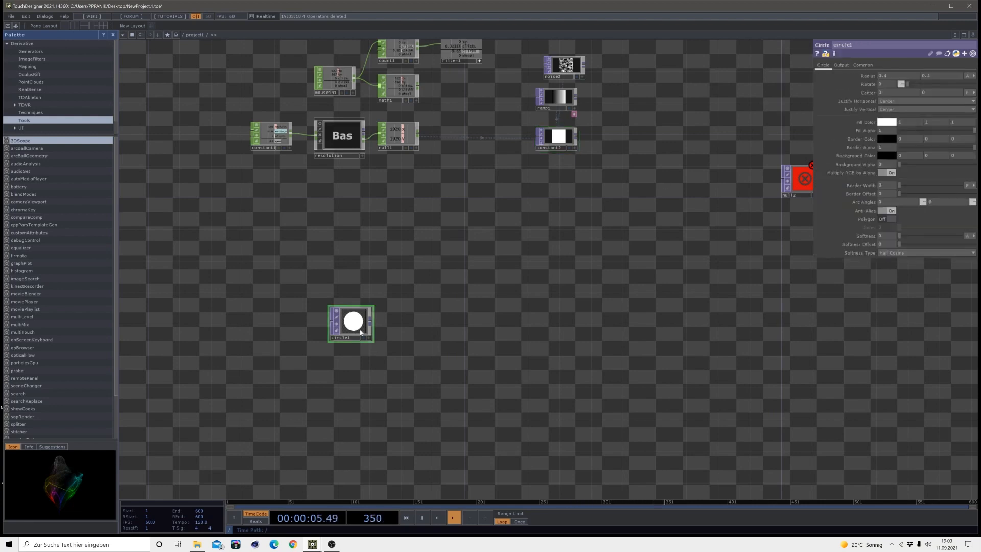
pyautogui.click(860, 67)
pyautogui.rightClick(861, 81)
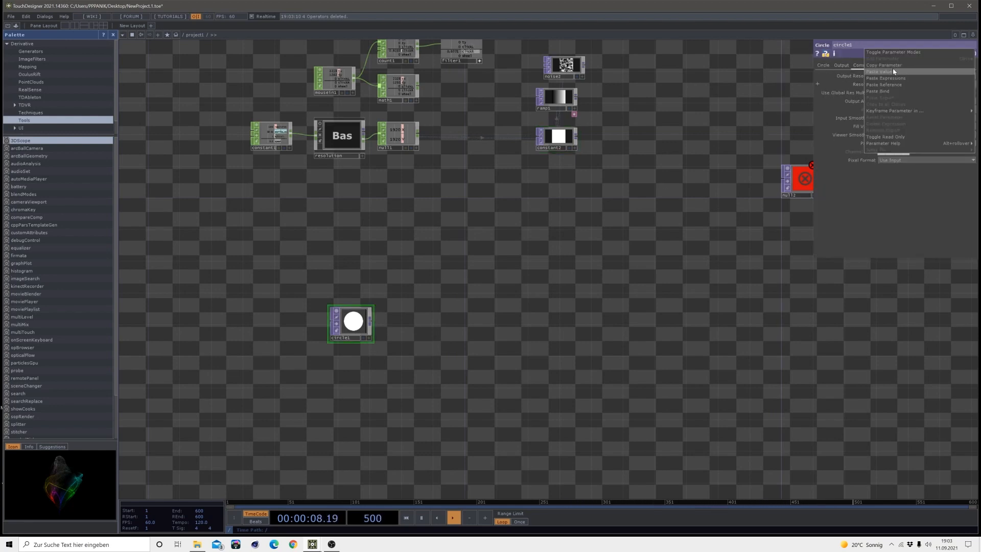
pyautogui.click(892, 85)
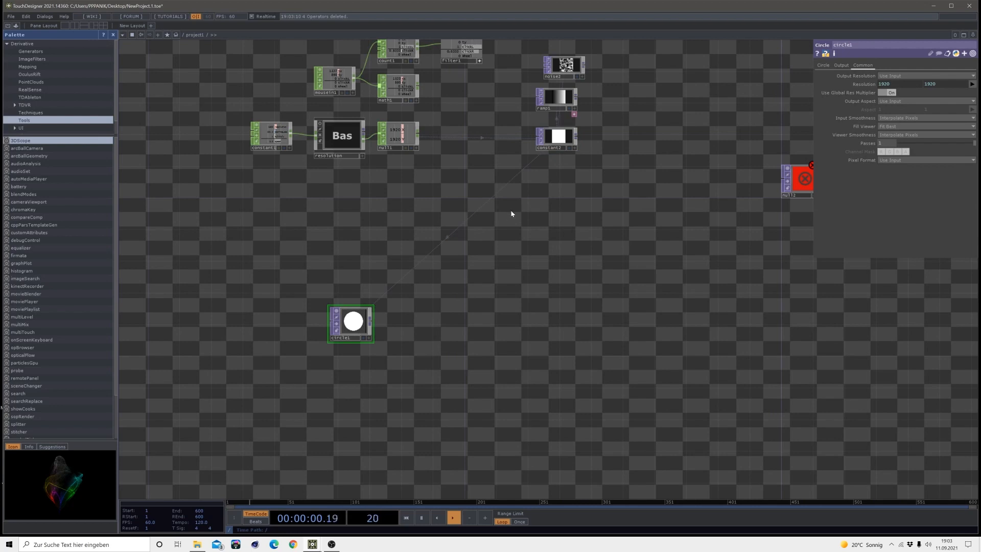
# - Place the output null in line with the circle and connect the circle's output to it
pyautogui.scroll(2, 450, 188)
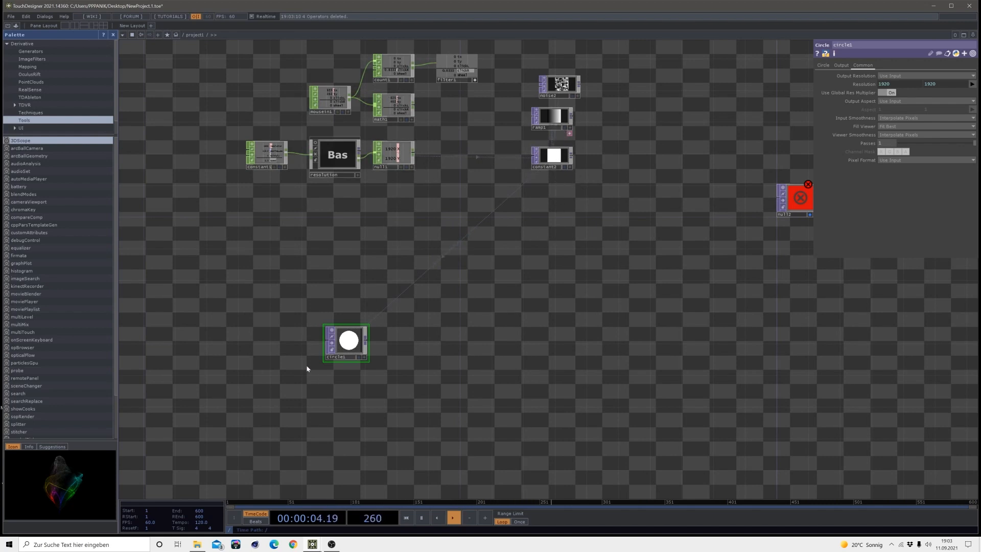
pyautogui.moveTo(449, 376); pyautogui.dragTo(338, 286)
pyautogui.moveTo(271, 274); pyautogui.dragTo(768, 276)
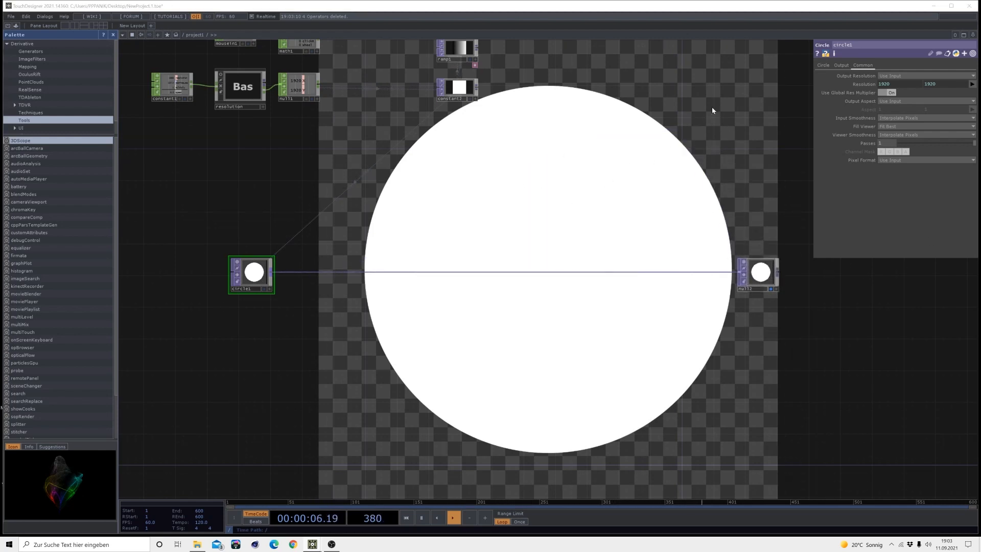
# - Set both radius values of the circle to 0.03 and its softness to 0.2
pyautogui.click(823, 66)
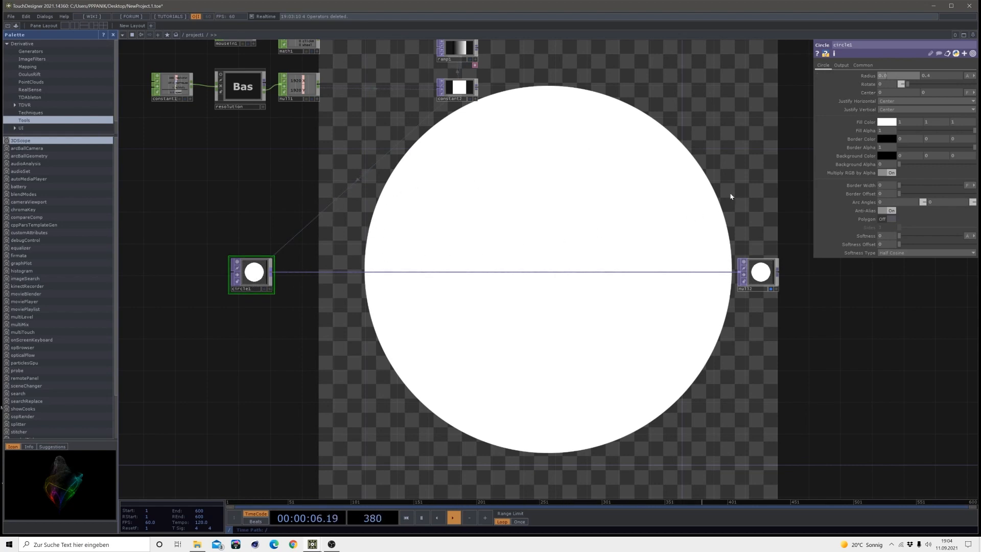
pyautogui.press('Return')
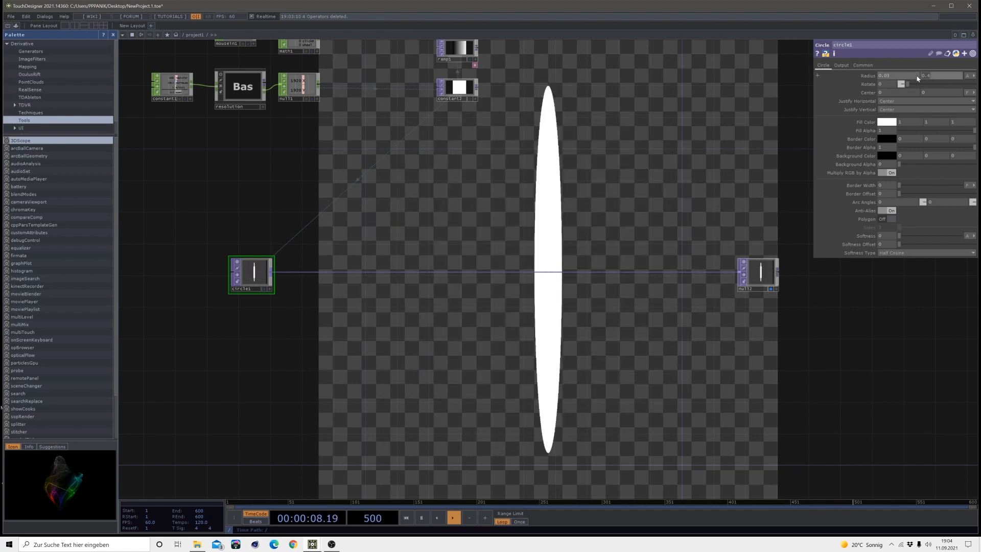
pyautogui.write('3')
pyautogui.press('Return')
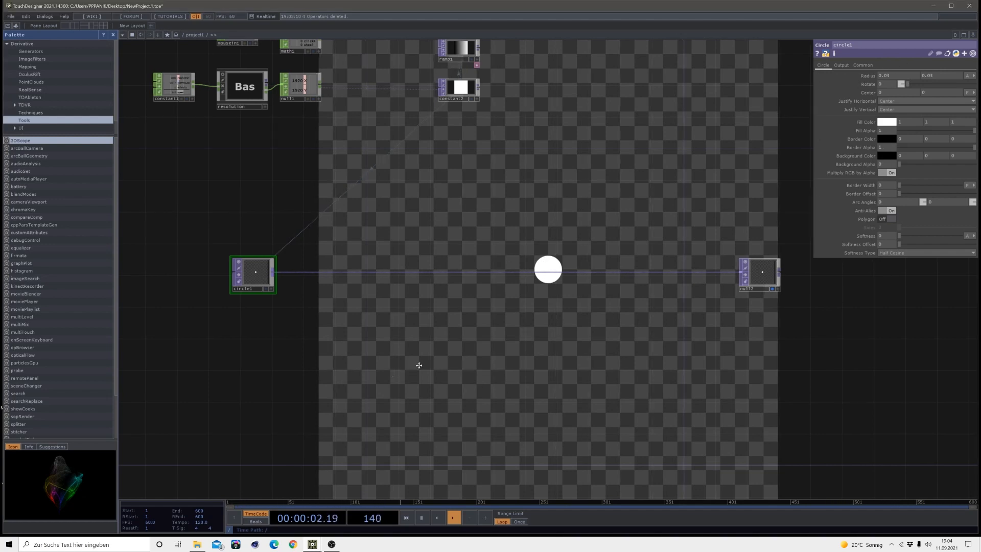
pyautogui.moveTo(416, 364); pyautogui.dragTo(486, 329)
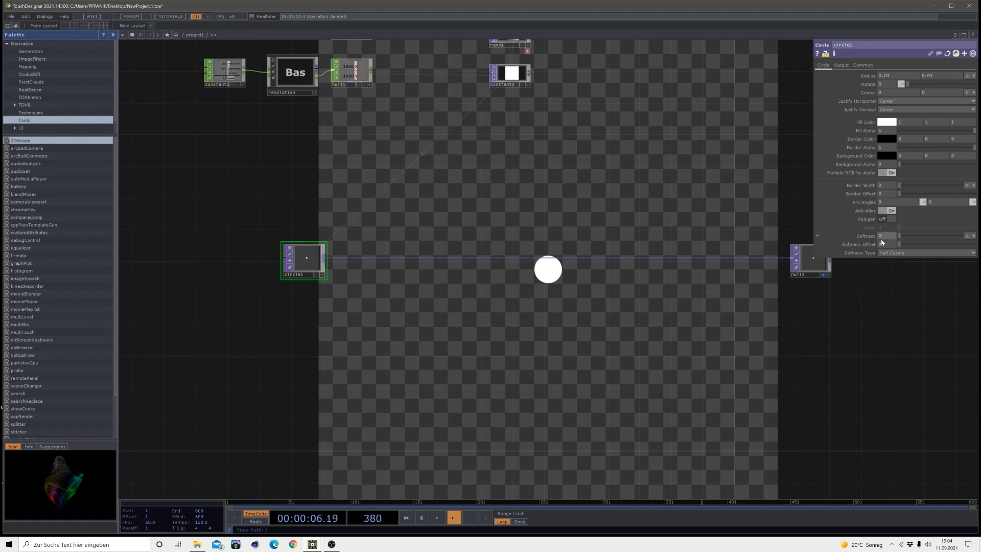
pyautogui.moveTo(906, 238); pyautogui.dragTo(959, 237)
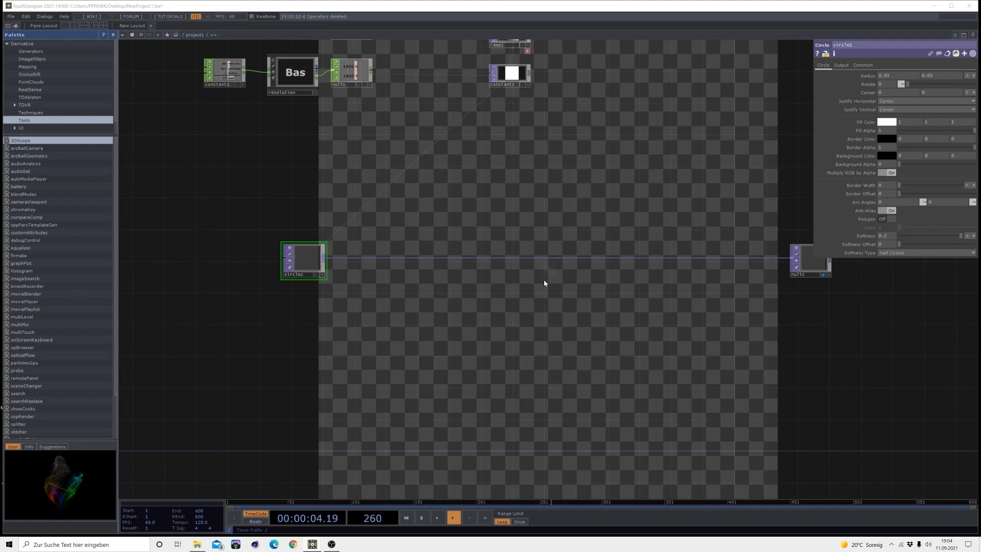
# - Insert a Transform TOP into the wire between the circle and the output null
pyautogui.rightClick(402, 259)
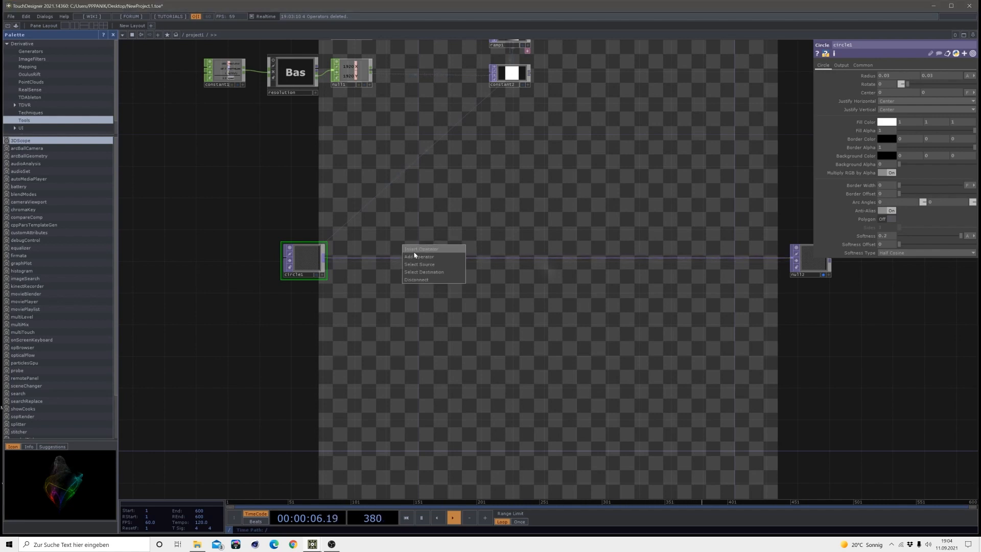
pyautogui.click(415, 251)
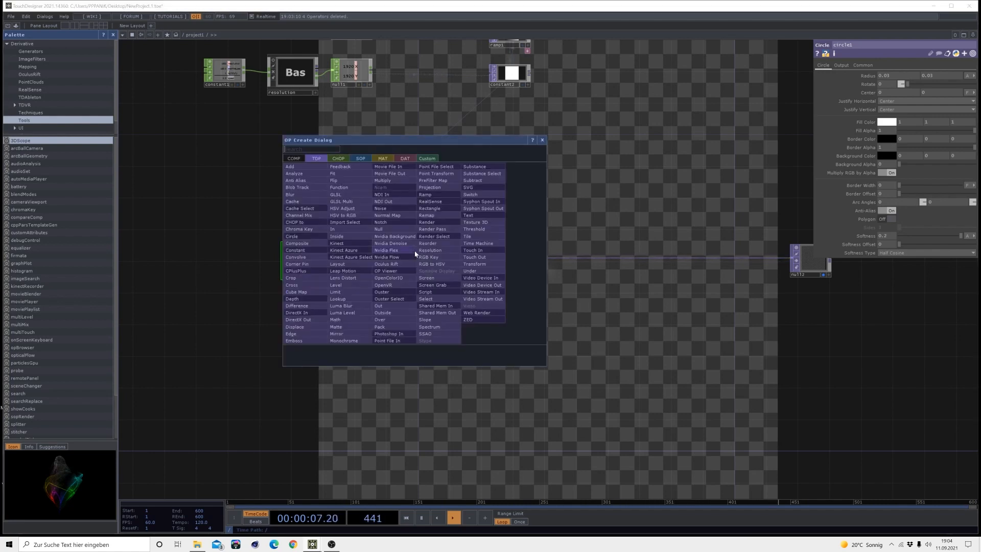
pyautogui.click(476, 265)
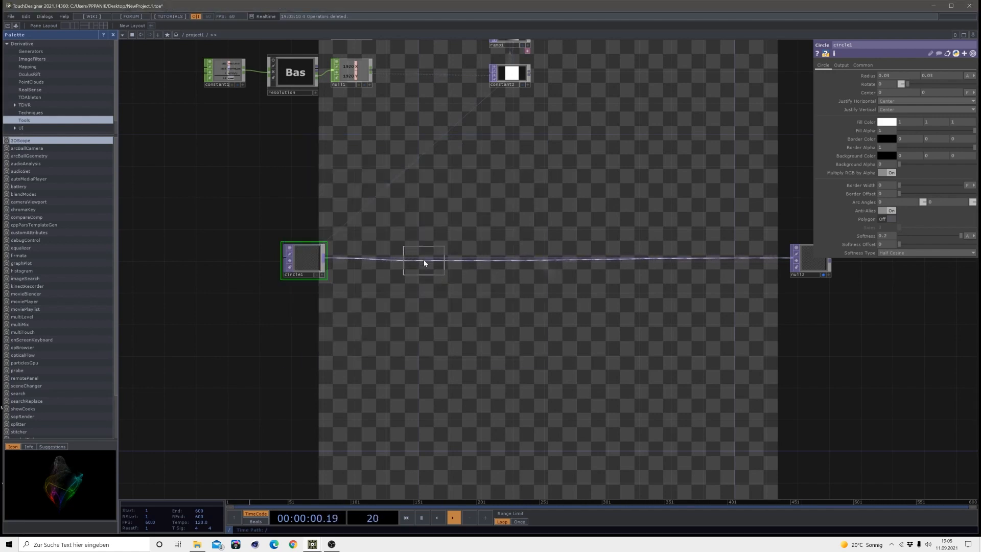
pyautogui.click(394, 235)
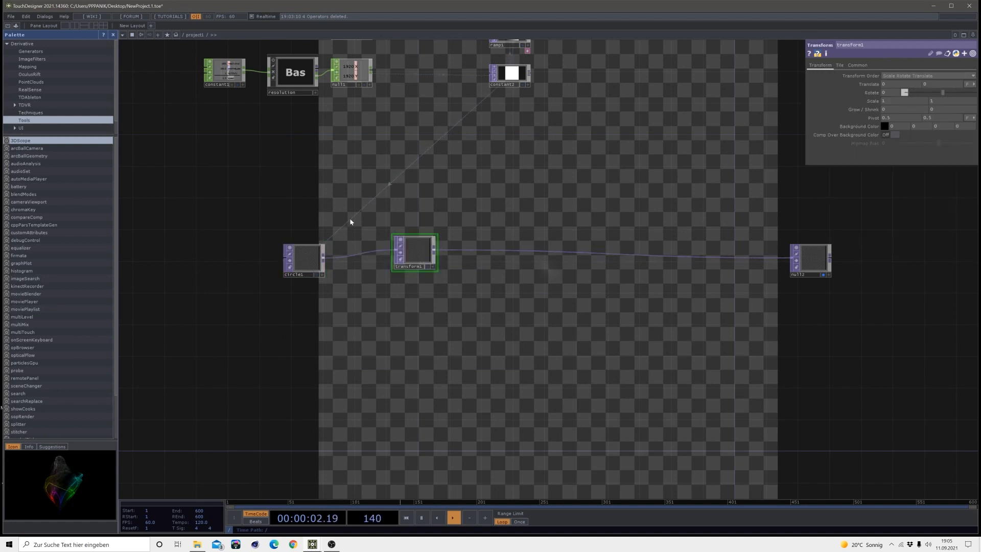
# - Create a Mouse In CHOP above the circle and the transform
pyautogui.moveTo(351, 222); pyautogui.dragTo(366, 201)
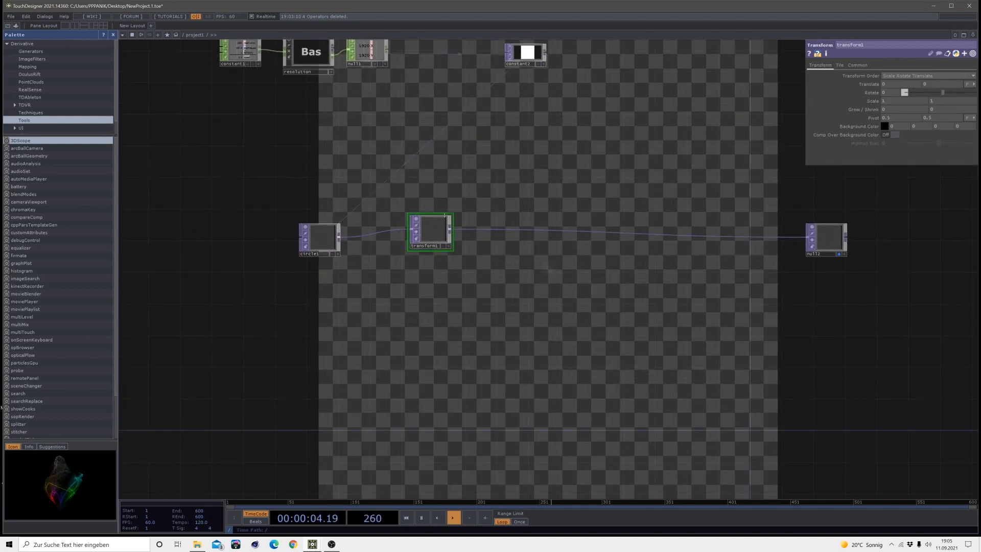
pyautogui.press('Tab')
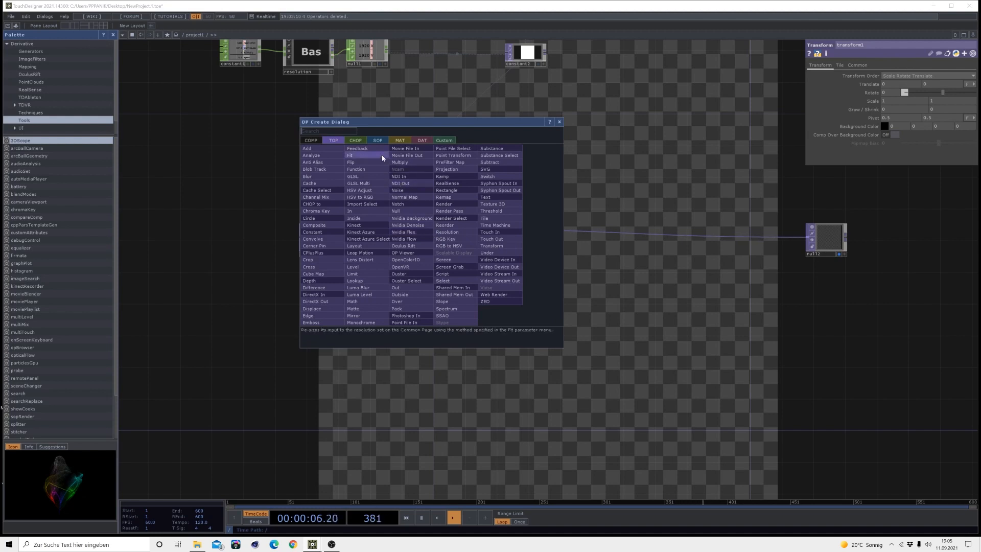
pyautogui.click(356, 140)
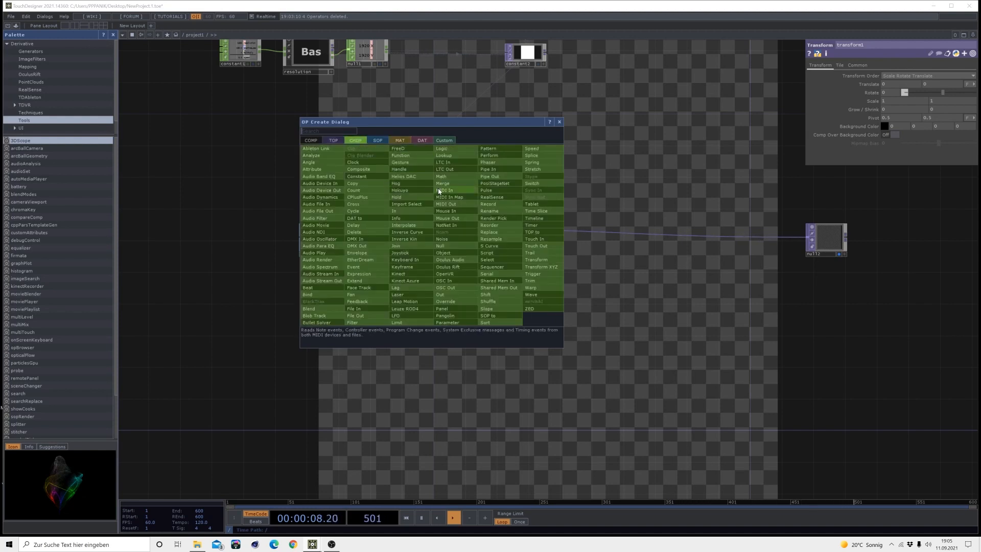
pyautogui.click(446, 212)
pyautogui.click(380, 173)
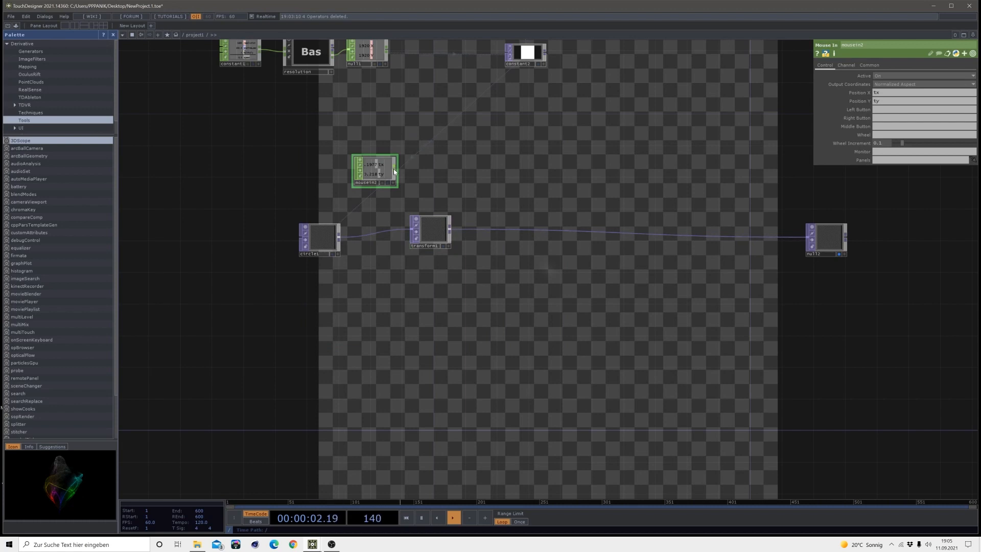
# - Add a Null CHOP after the Mouse In CHOP, wired to its output
pyautogui.click(395, 171)
pyautogui.click(438, 167)
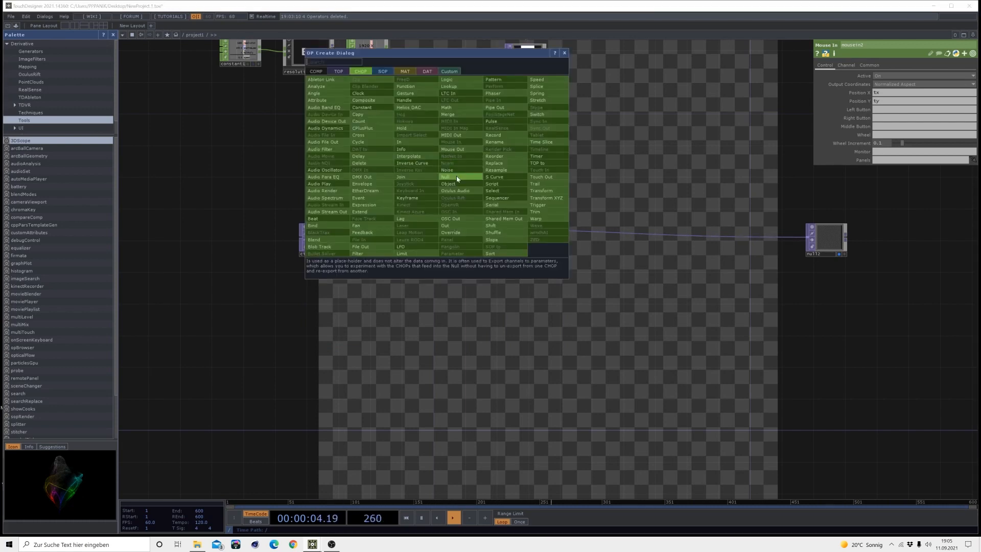
pyautogui.click(445, 177)
pyautogui.click(447, 170)
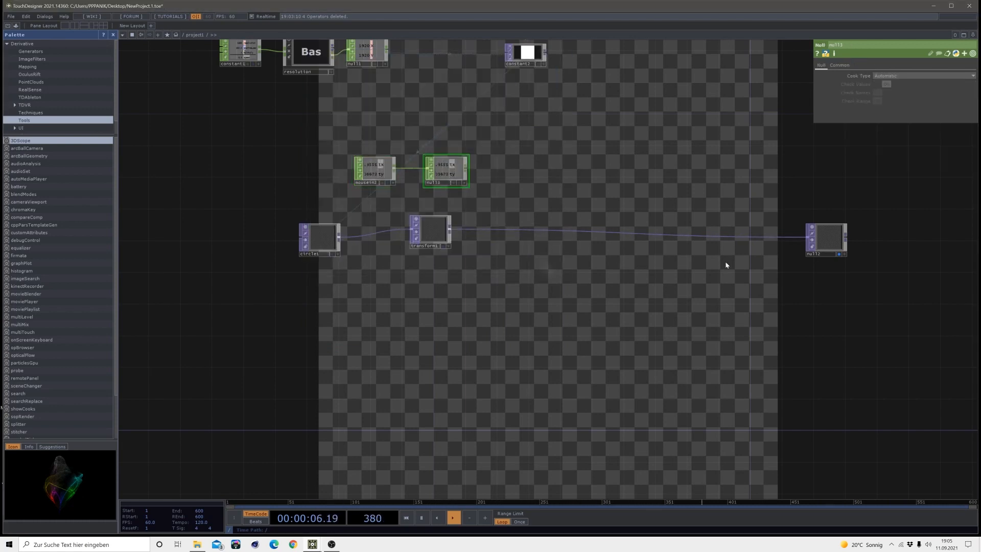
# - Drive the transform's Translate X and Y with the tx and ty channels of the mouse null
pyautogui.scroll(2, 467, 183)
pyautogui.click(416, 249)
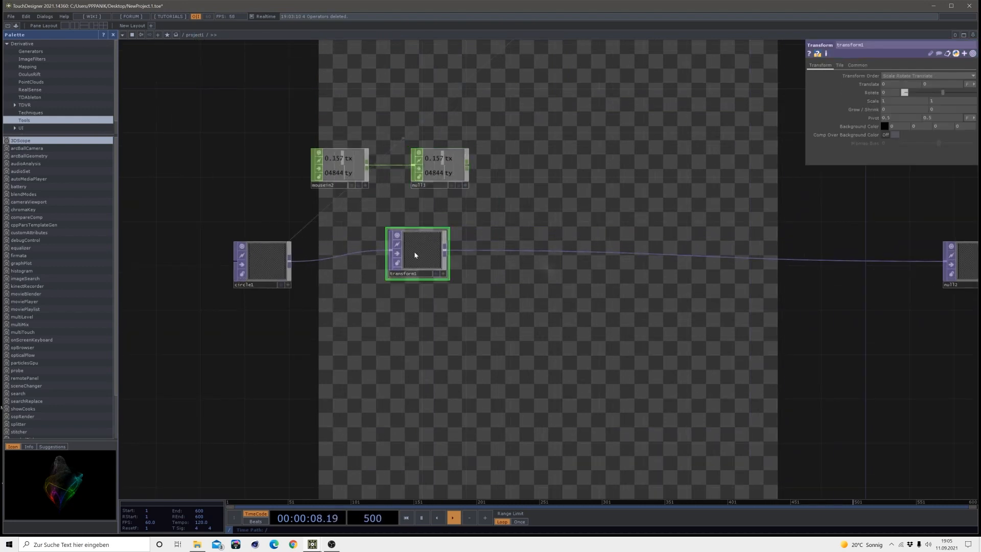
pyautogui.click(465, 186)
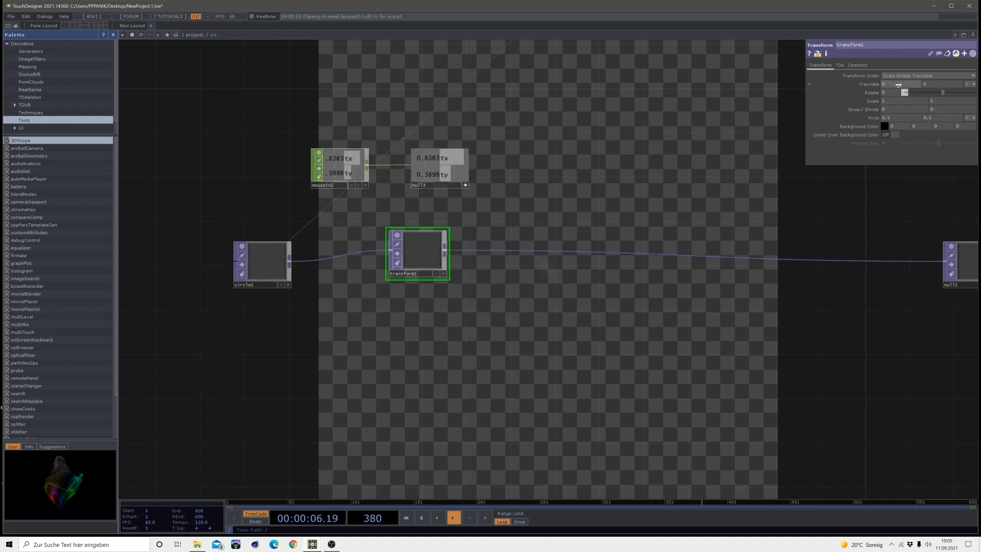
pyautogui.moveTo(899, 85); pyautogui.dragTo(898, 85)
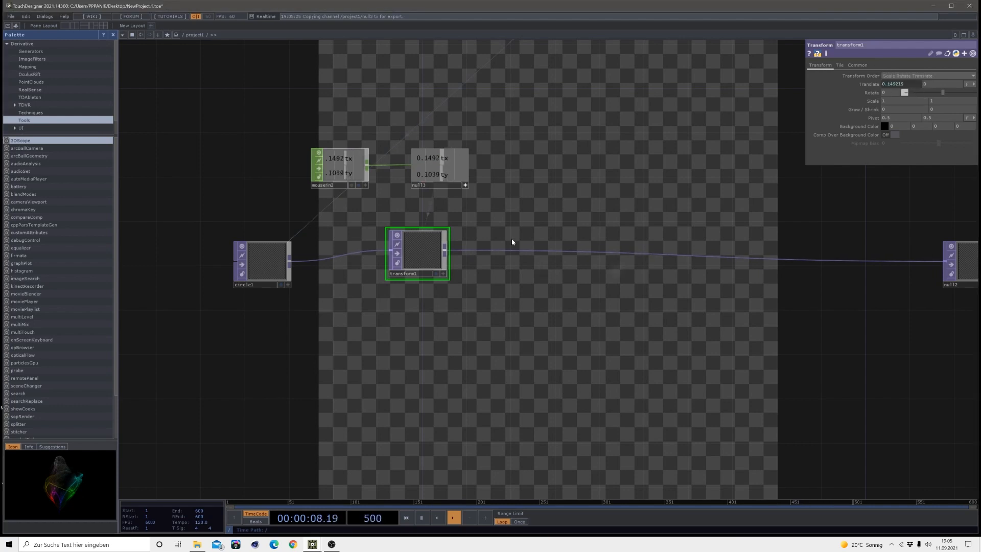
pyautogui.moveTo(436, 174); pyautogui.dragTo(940, 84)
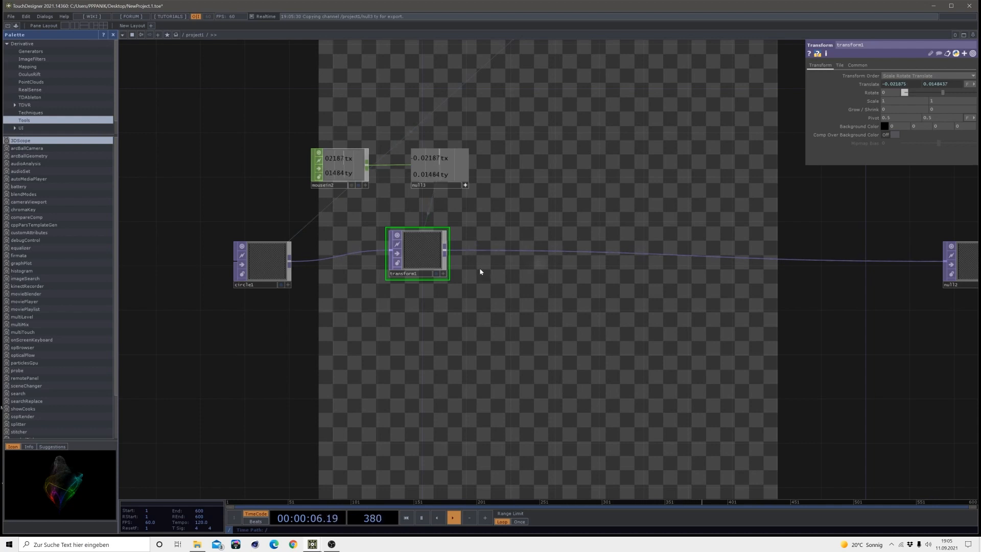
# - Create an LFO CHOP below the circle and the transform and set its type to Gaussian
pyautogui.moveTo(486, 336); pyautogui.dragTo(477, 218)
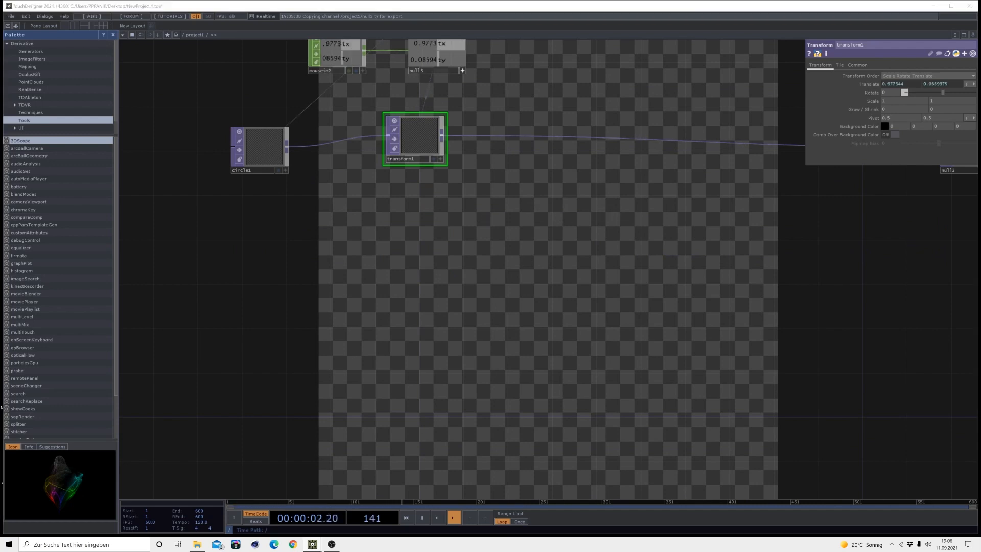
pyautogui.click(584, 206)
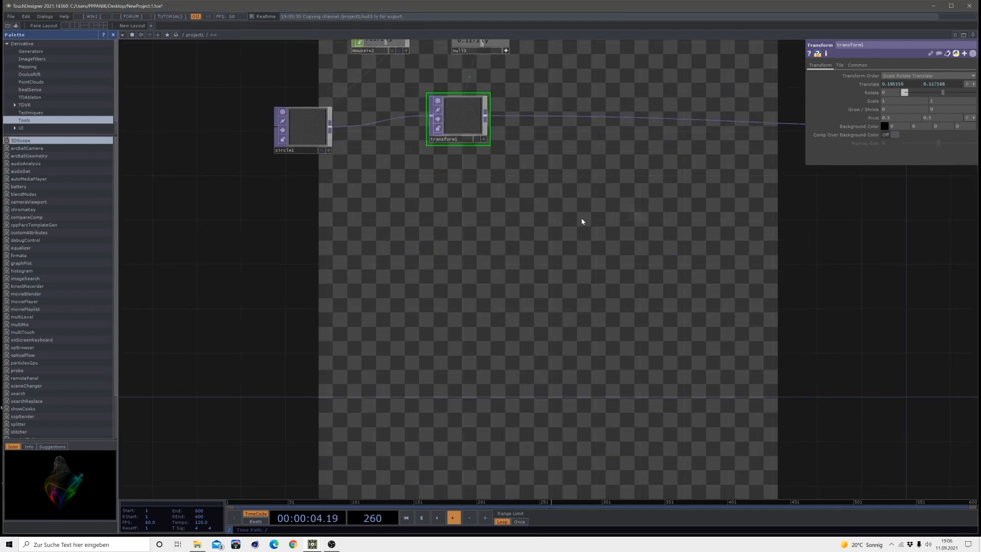
pyautogui.press('Tab')
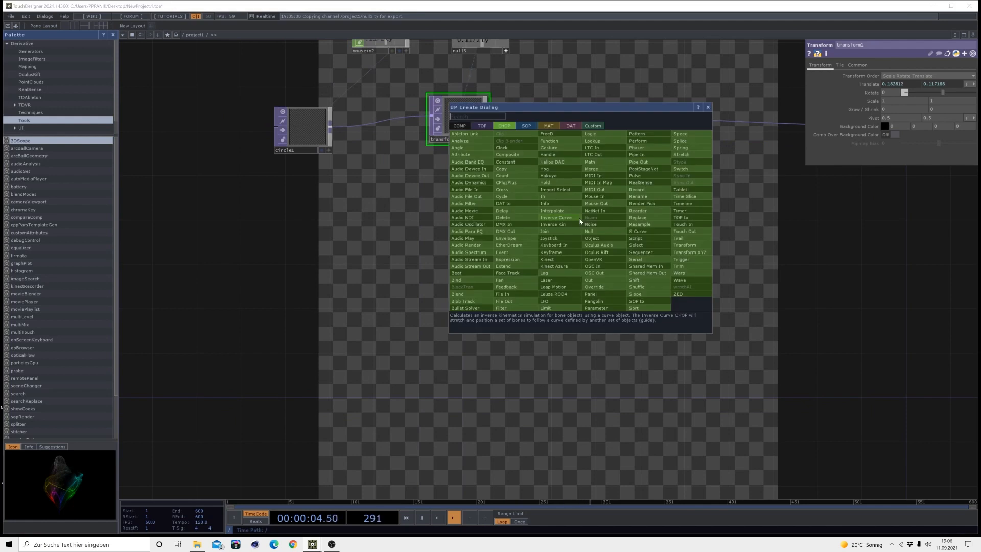
pyautogui.click(547, 302)
pyautogui.click(338, 223)
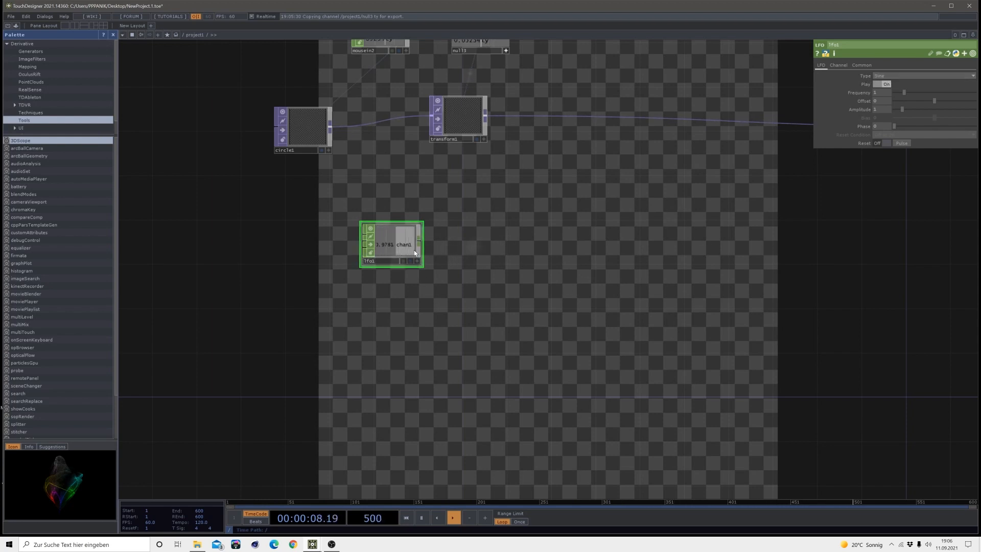
pyautogui.click(912, 77)
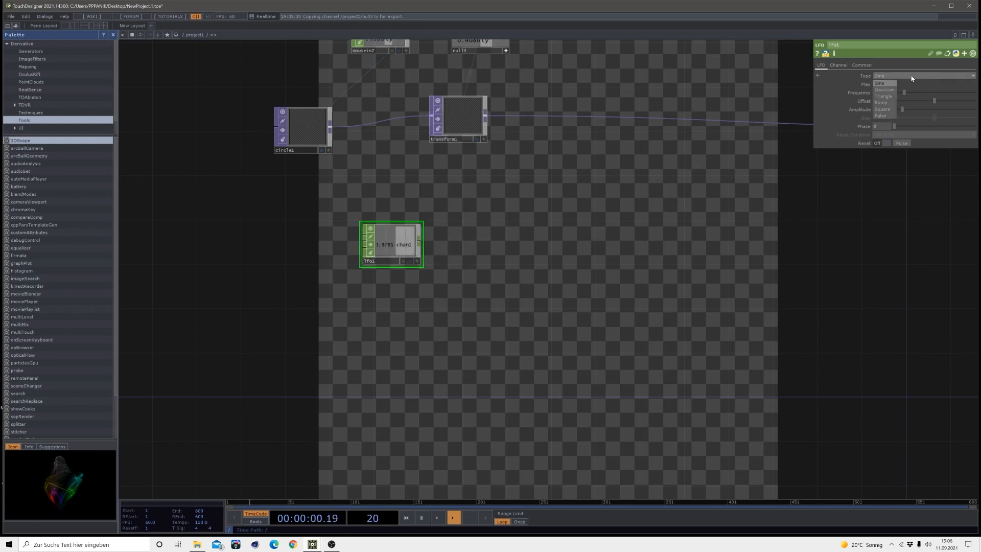
pyautogui.click(885, 90)
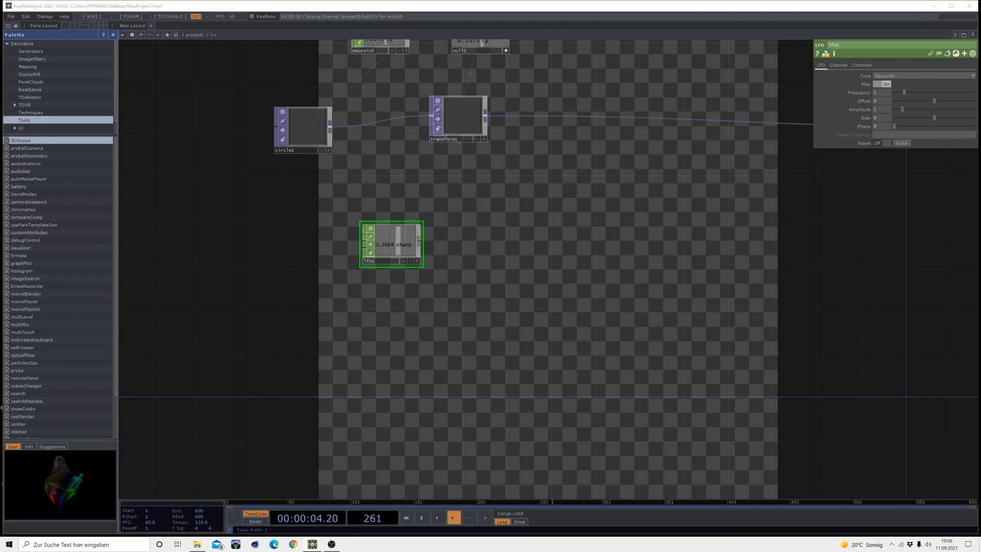
# - Add a Math CHOP beside the LFO, connected to the LFO's output
pyautogui.click(420, 243)
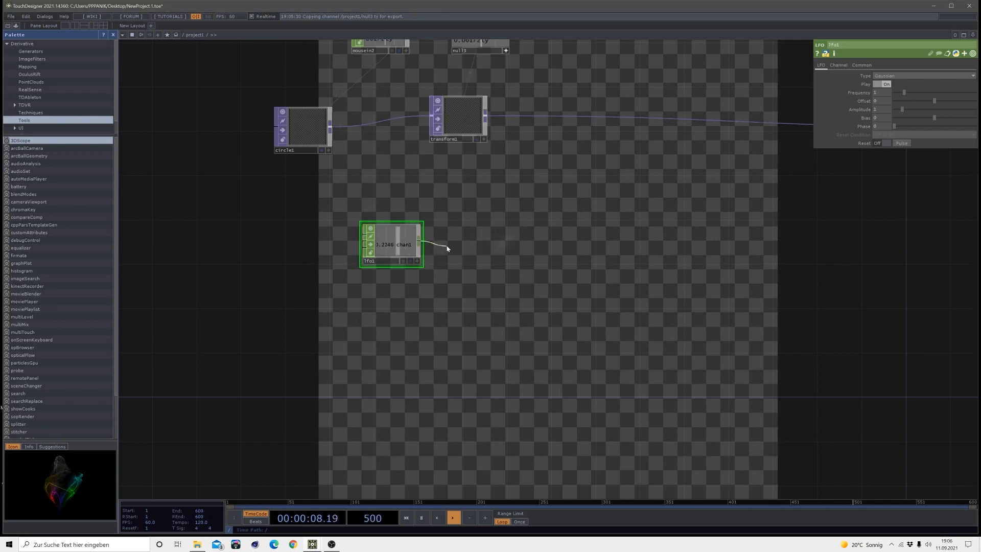
pyautogui.click(443, 247)
pyautogui.click(456, 189)
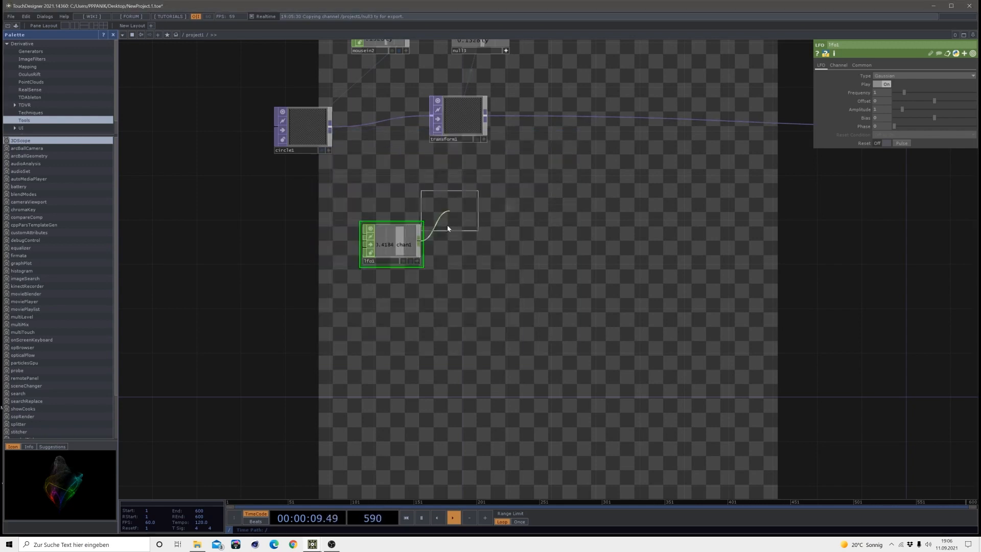
pyautogui.click(469, 245)
# - Set the Math CHOP's To Range to 0.5 and 2
pyautogui.scroll(5, 460, 250)
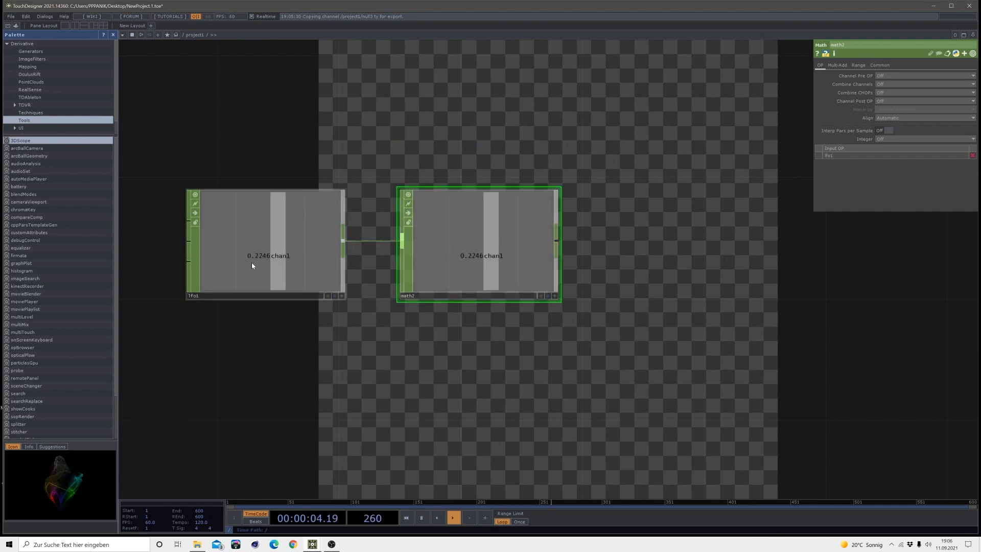
pyautogui.click(858, 66)
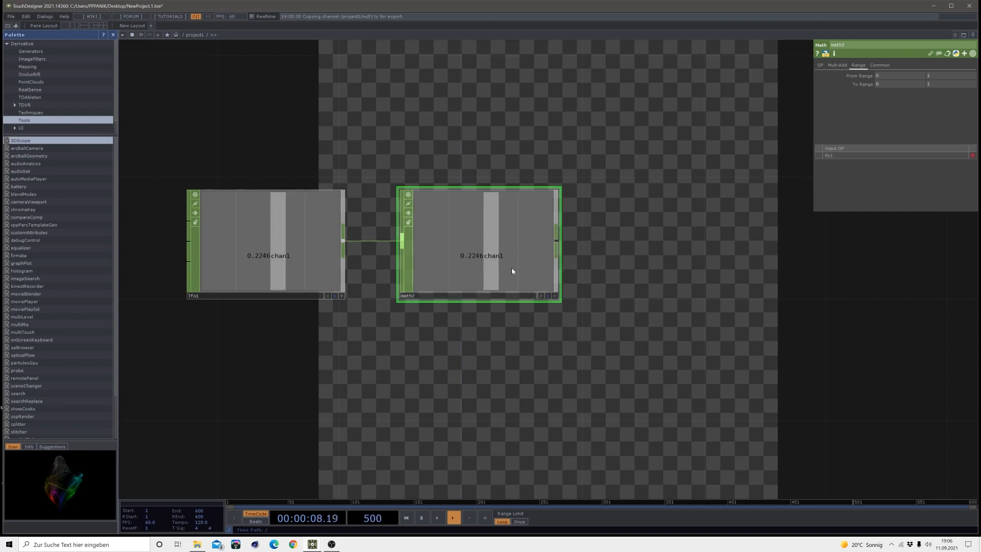
pyautogui.click(884, 84)
pyautogui.write('0.5')
pyautogui.press('Tab')
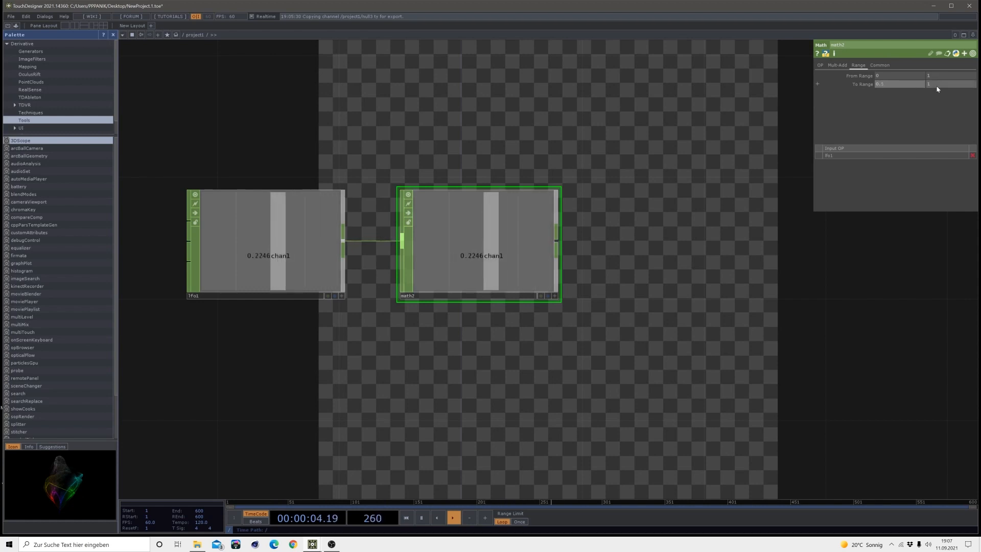
pyautogui.write('2')
pyautogui.press('Return')
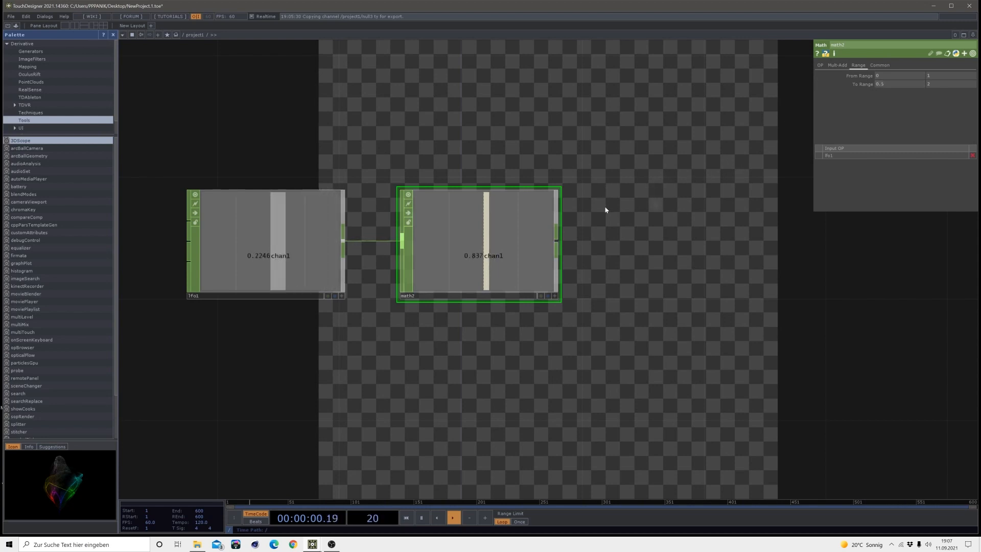
# - Add a Null CHOP after the Math CHOP, wired to its output
pyautogui.scroll(-2, 607, 209)
pyautogui.click(569, 233)
pyautogui.click(596, 235)
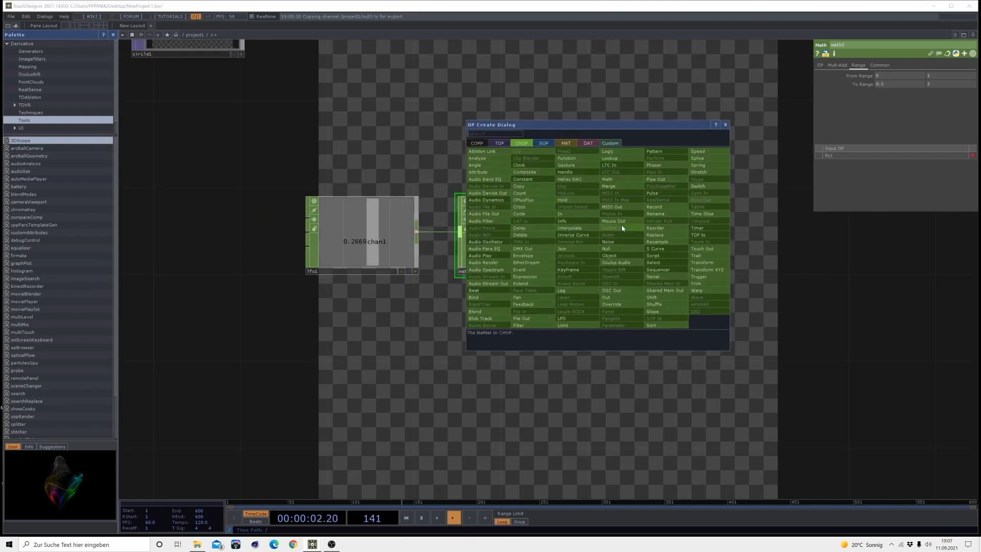
pyautogui.click(615, 249)
pyautogui.click(646, 235)
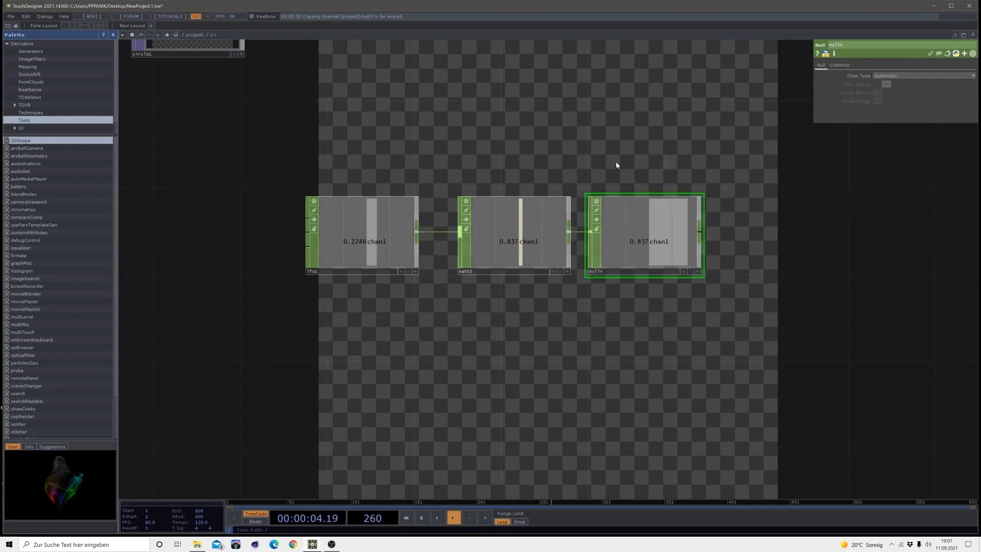
# - Drive both scale values of the transform with the chan1 channel of the LFO chain's null
pyautogui.moveTo(615, 161); pyautogui.dragTo(592, 203)
pyautogui.scroll(-2, 489, 172)
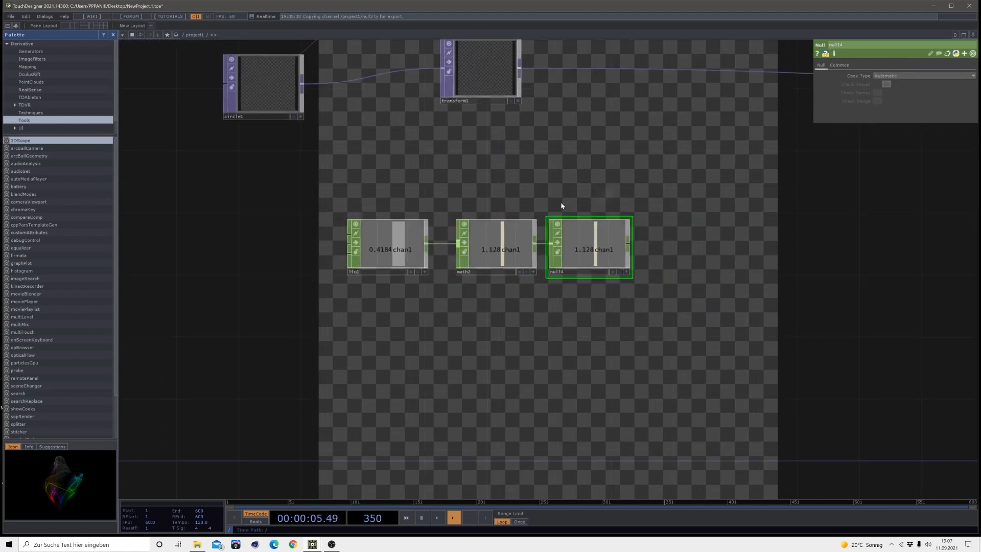
pyautogui.click(628, 274)
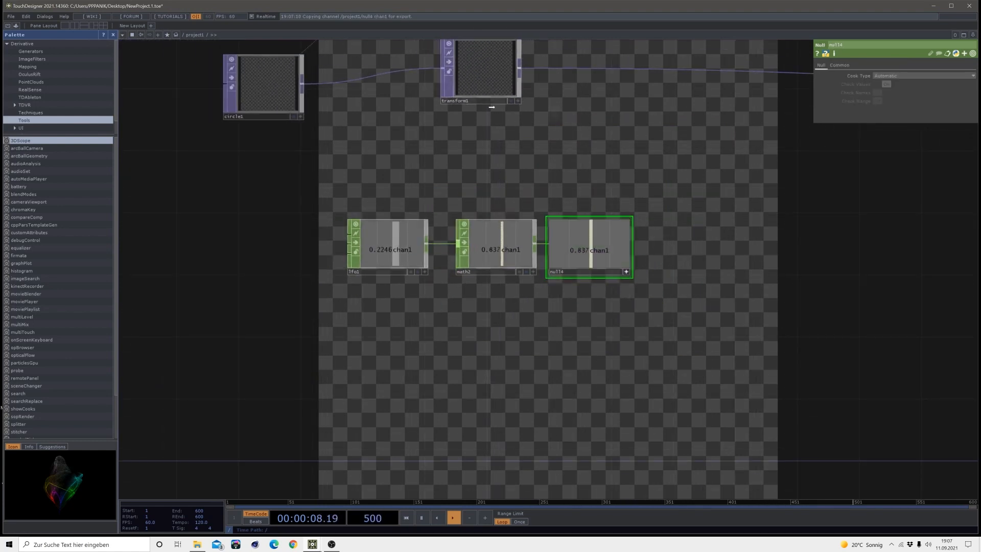
pyautogui.click(488, 90)
pyautogui.moveTo(488, 90); pyautogui.dragTo(535, 92)
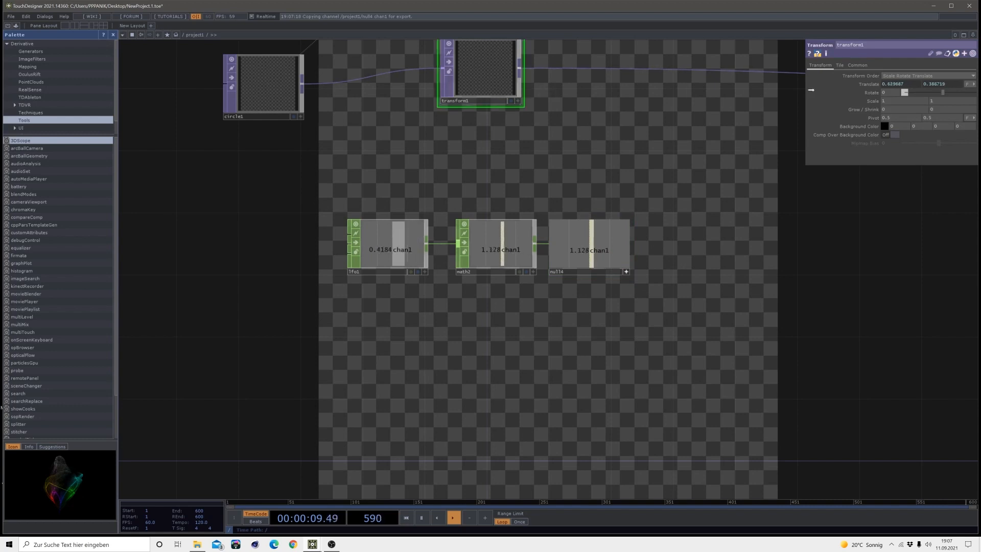
pyautogui.click(864, 104)
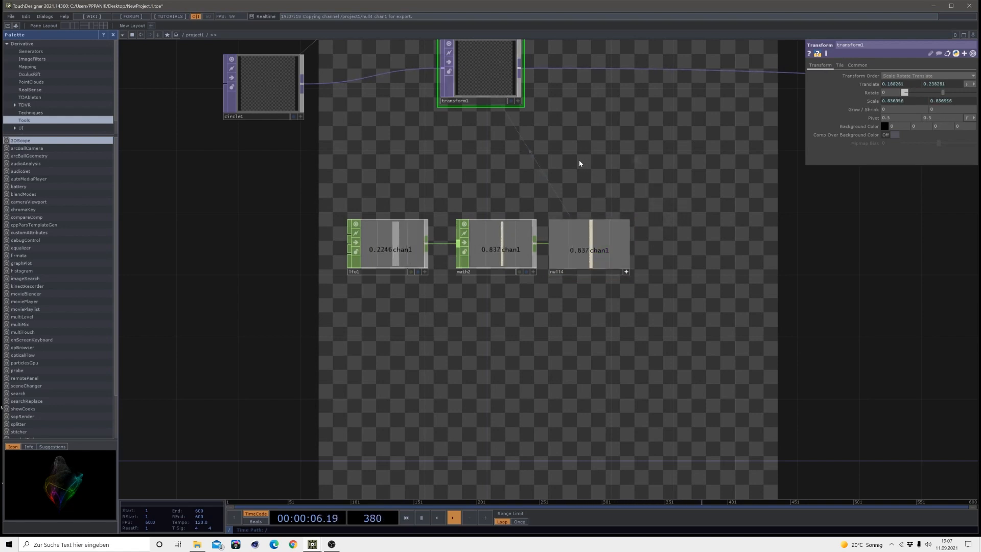
# - Align the transform with the circle and insert a Null TOP into the wire between the transform and the output null
pyautogui.scroll(-1, 476, 200)
pyautogui.scroll(-3, 476, 200)
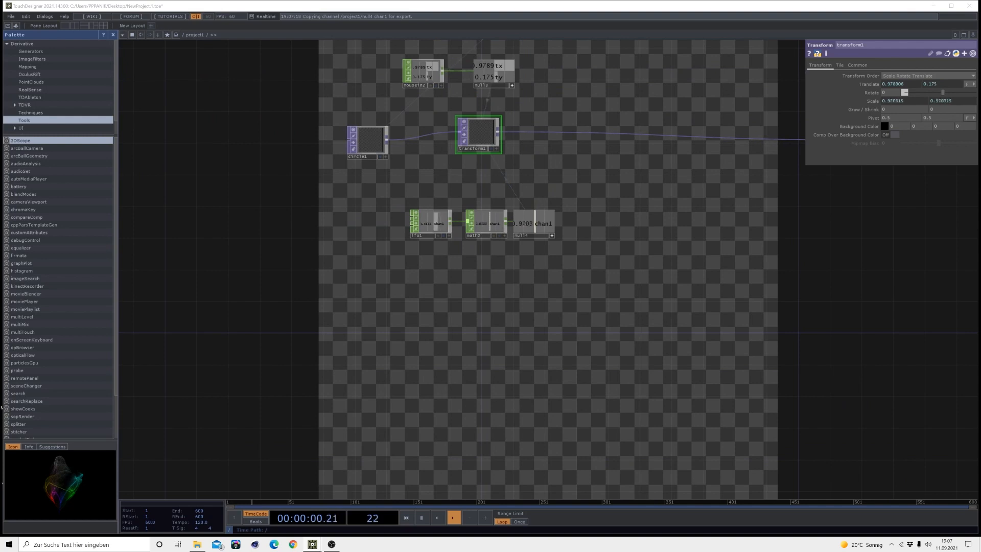
pyautogui.moveTo(480, 134); pyautogui.dragTo(481, 142)
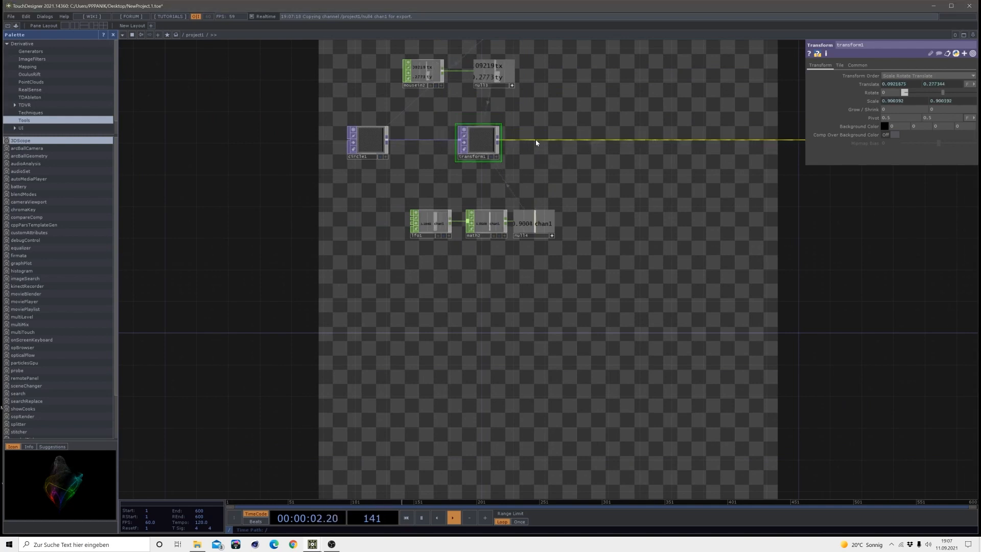
pyautogui.rightClick(537, 142)
pyautogui.click(549, 134)
pyautogui.click(511, 109)
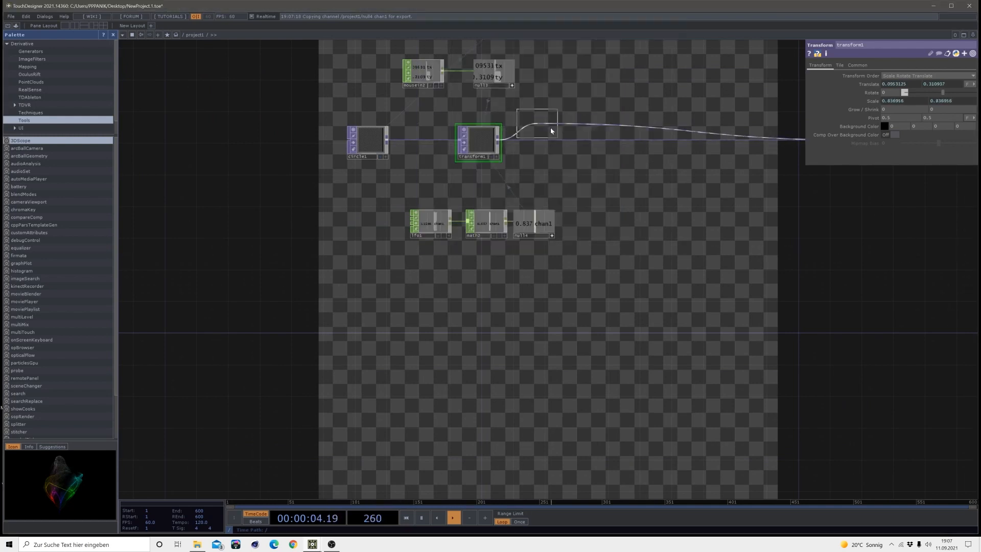
pyautogui.click(588, 142)
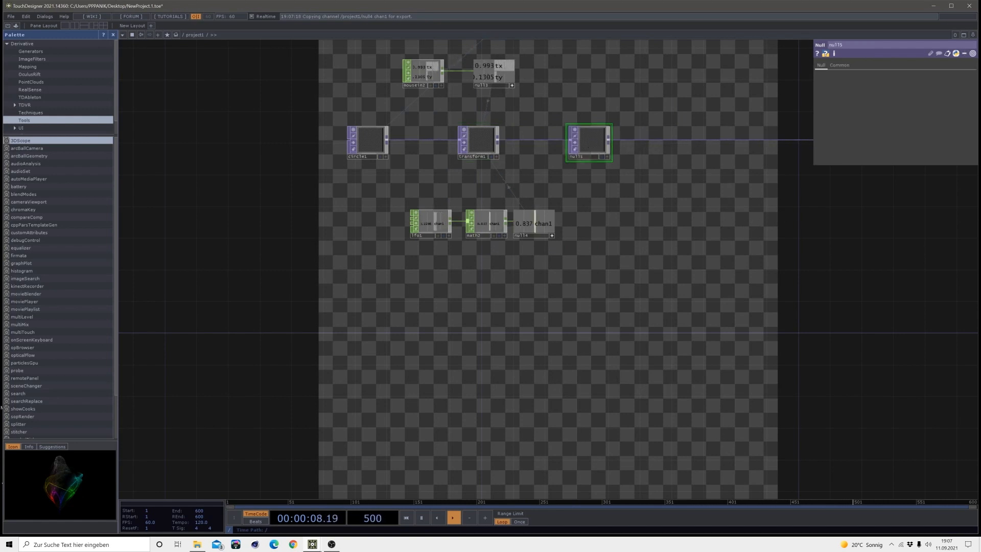
# - Space the output null farther from the new null, insert a Composite TOP into the wire between them, and set its operation to Over
pyautogui.moveTo(700, 190); pyautogui.dragTo(513, 273)
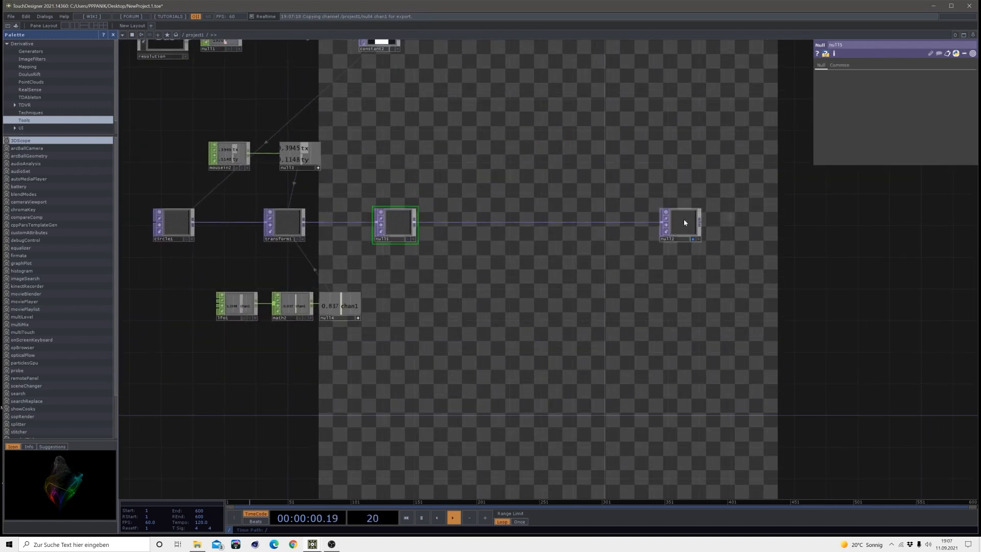
pyautogui.moveTo(684, 222); pyautogui.dragTo(788, 223)
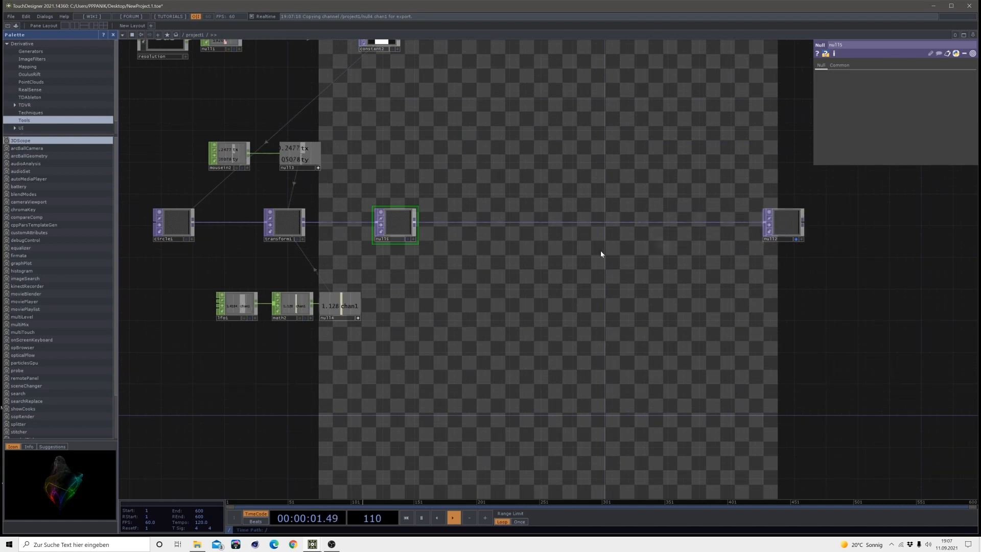
pyautogui.rightClick(590, 223)
pyautogui.click(634, 215)
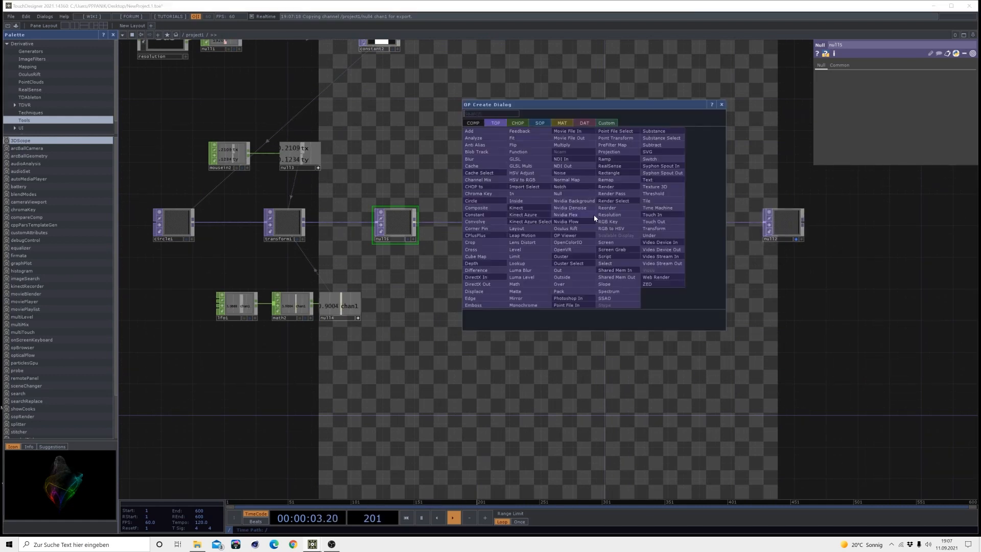
pyautogui.click(485, 209)
pyautogui.click(556, 218)
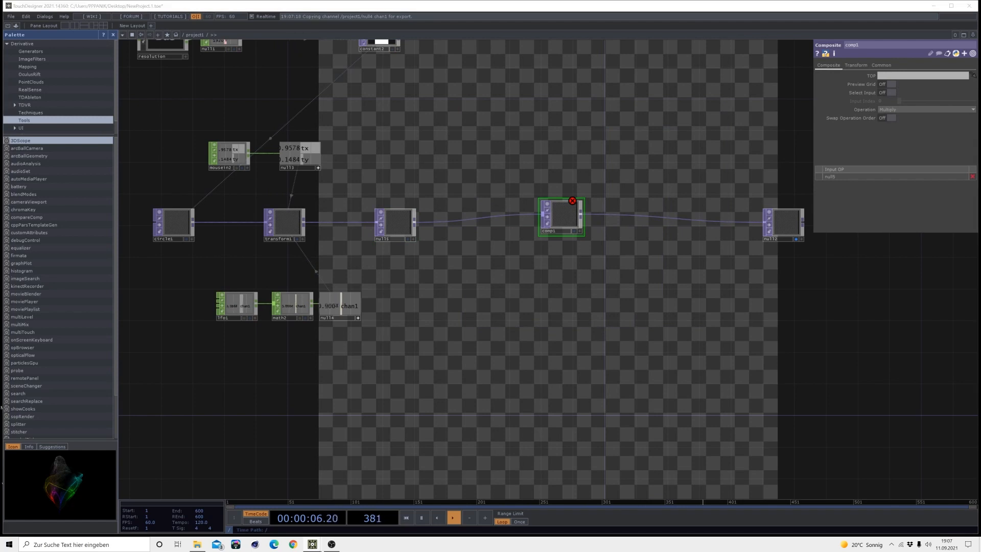
pyautogui.click(885, 109)
pyautogui.click(939, 173)
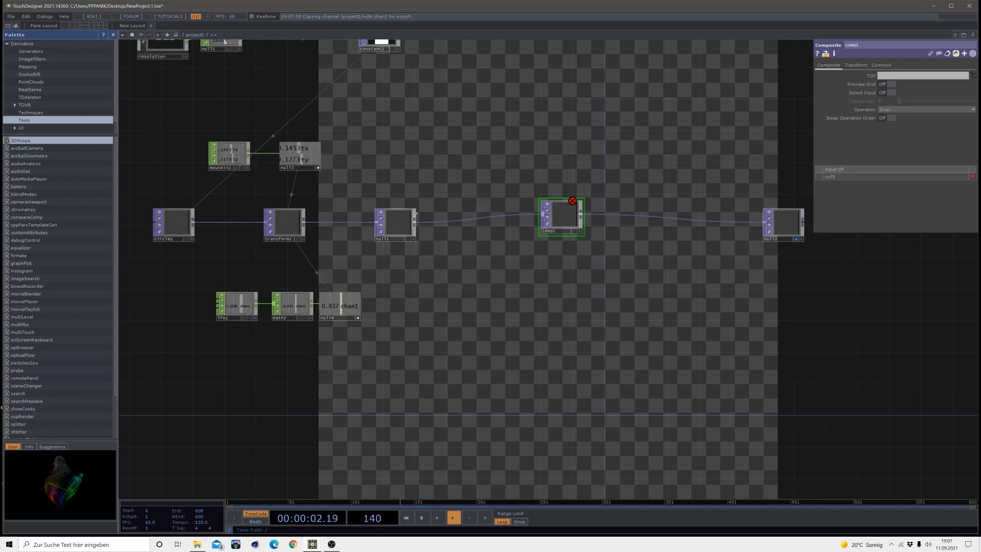
# - Branch a Feedback TOP off the null after the transform and place it above the wire to the composite
pyautogui.click(446, 166)
pyautogui.click(378, 76)
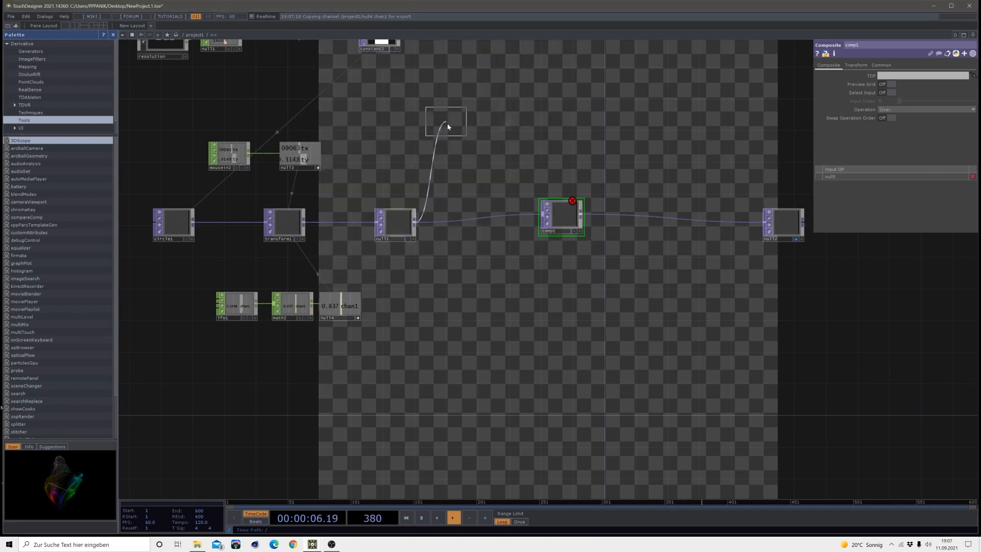
pyautogui.click(450, 128)
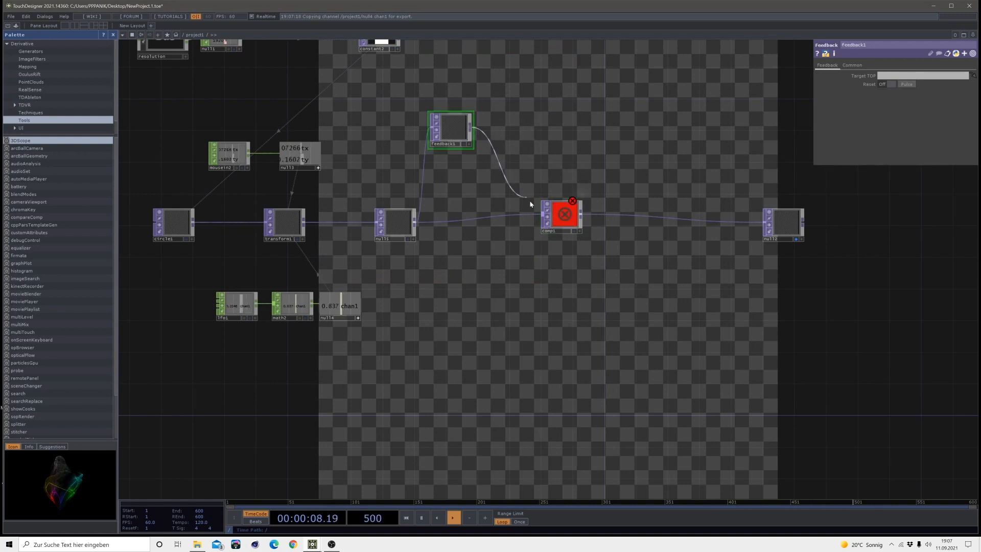
# - Wire the Feedback TOP into the composite's input and assign comp1 as the feedback's target TOP
pyautogui.click(546, 208)
pyautogui.moveTo(565, 223); pyautogui.dragTo(448, 133)
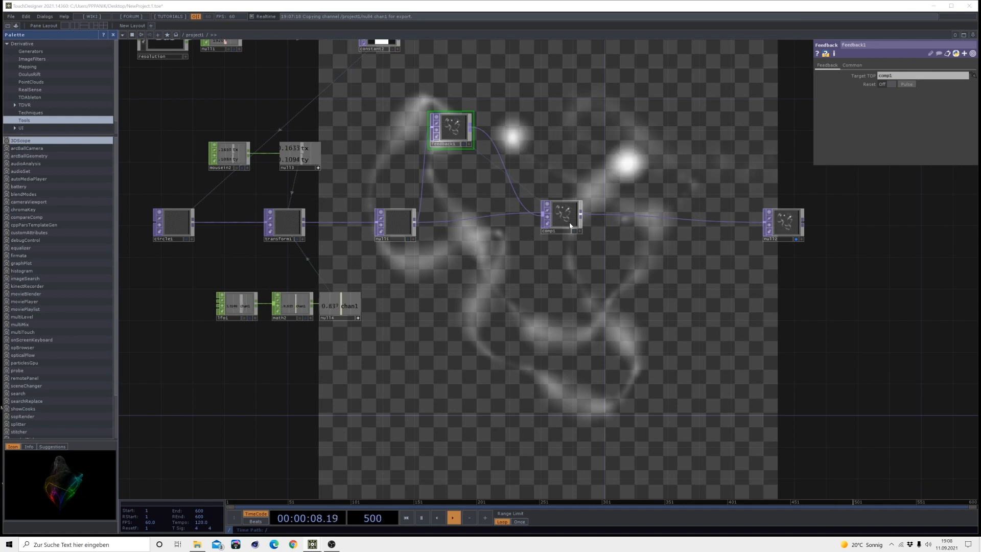
# - Space the composite farther from the feedback and insert a Level TOP into the wire between them
pyautogui.moveTo(570, 226); pyautogui.dragTo(617, 233)
pyautogui.rightClick(529, 151)
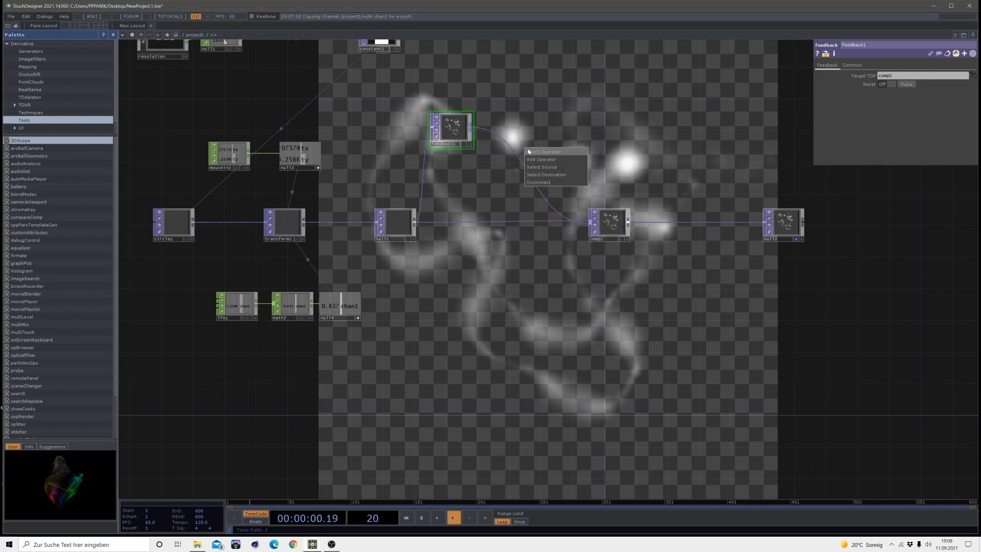
pyautogui.click(532, 152)
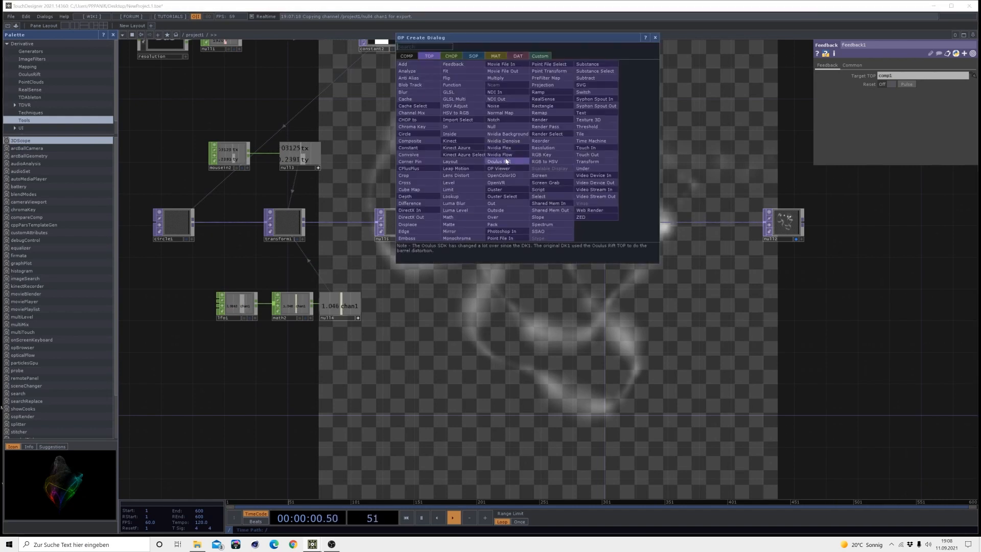
pyautogui.click(453, 185)
pyautogui.click(509, 131)
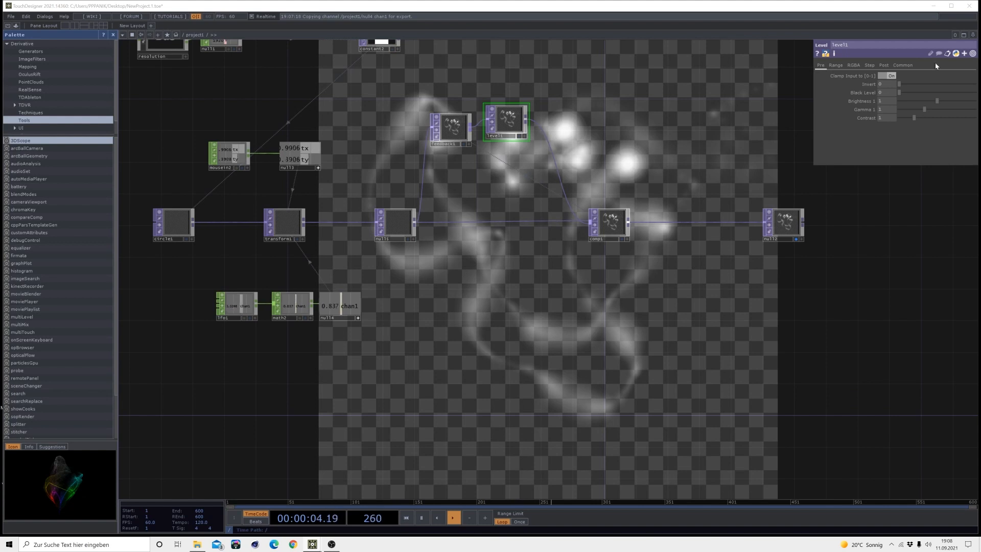
# - Set the level's Brightness 2 to 0.9 and align the node with the feedback
pyautogui.click(884, 65)
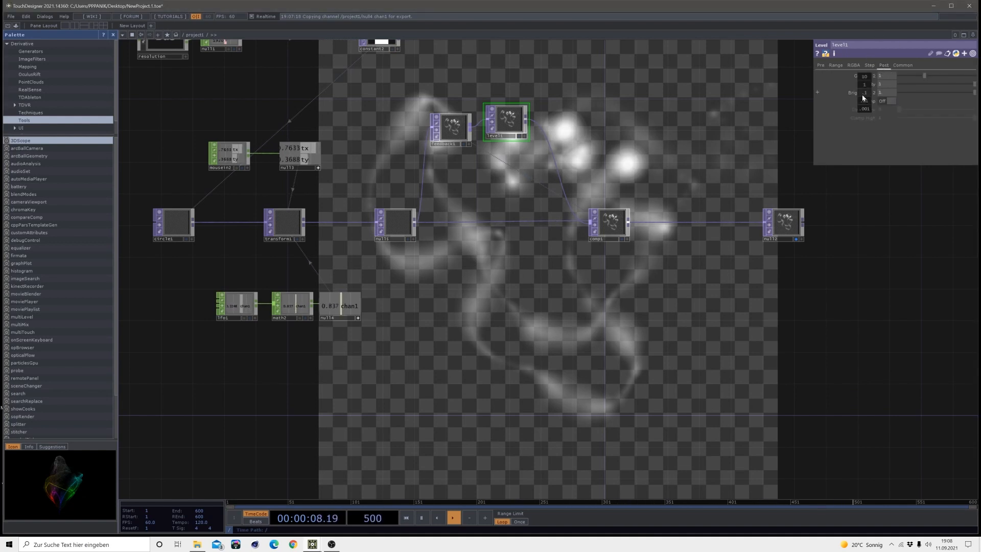
pyautogui.moveTo(863, 98); pyautogui.dragTo(825, 117, button='middle')
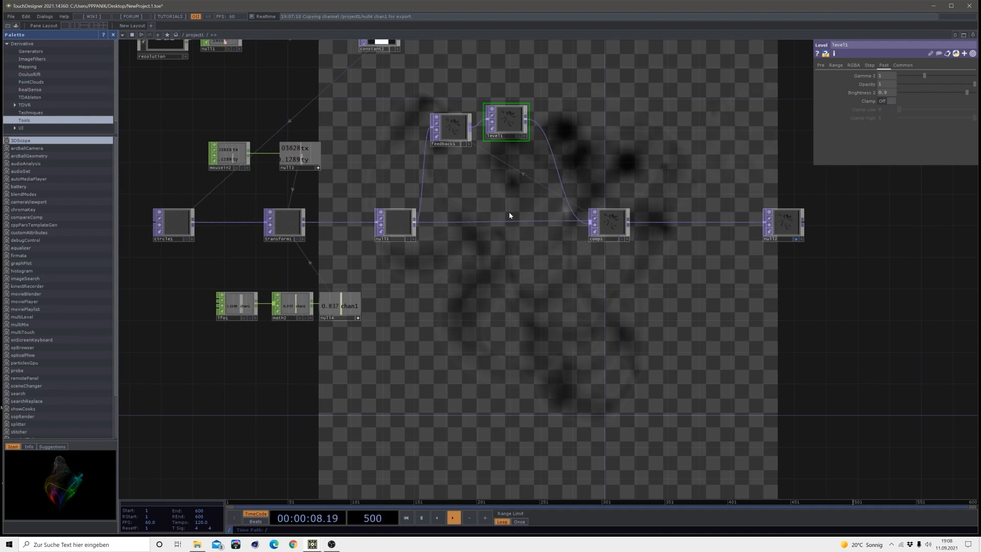
pyautogui.moveTo(504, 131); pyautogui.dragTo(505, 140)
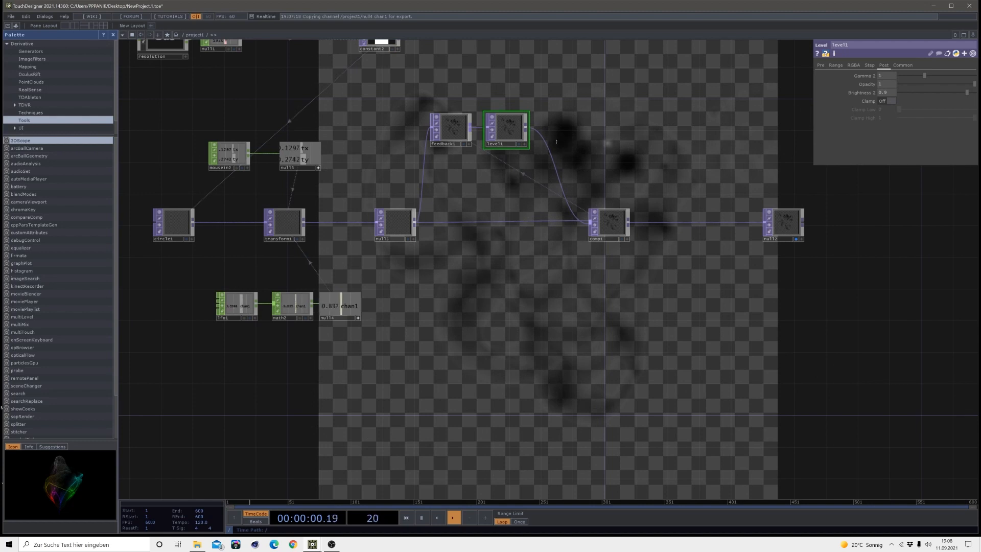
# - Add a Keyboard In CHOP directly above the feedback
pyautogui.moveTo(613, 149); pyautogui.dragTo(657, 220)
pyautogui.press('Tab')
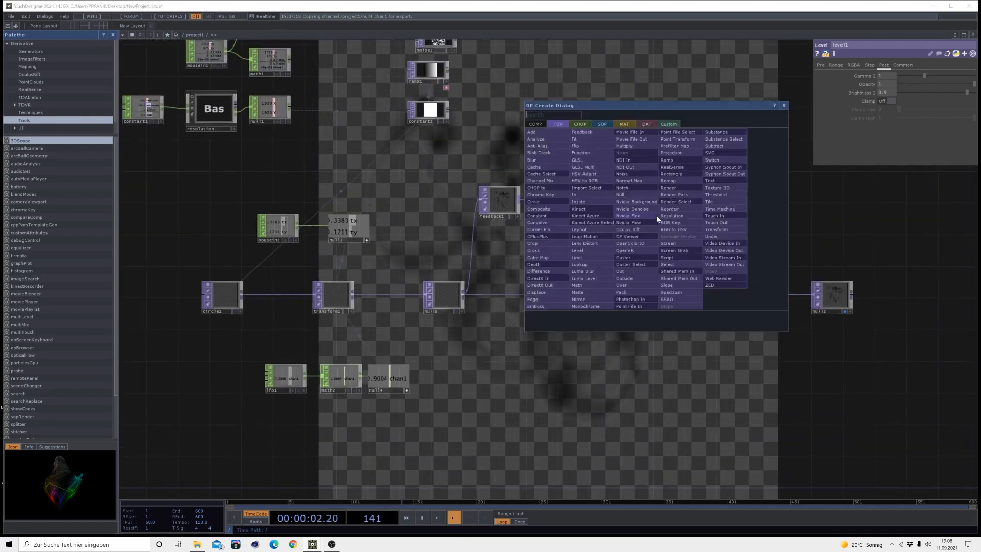
pyautogui.click(579, 124)
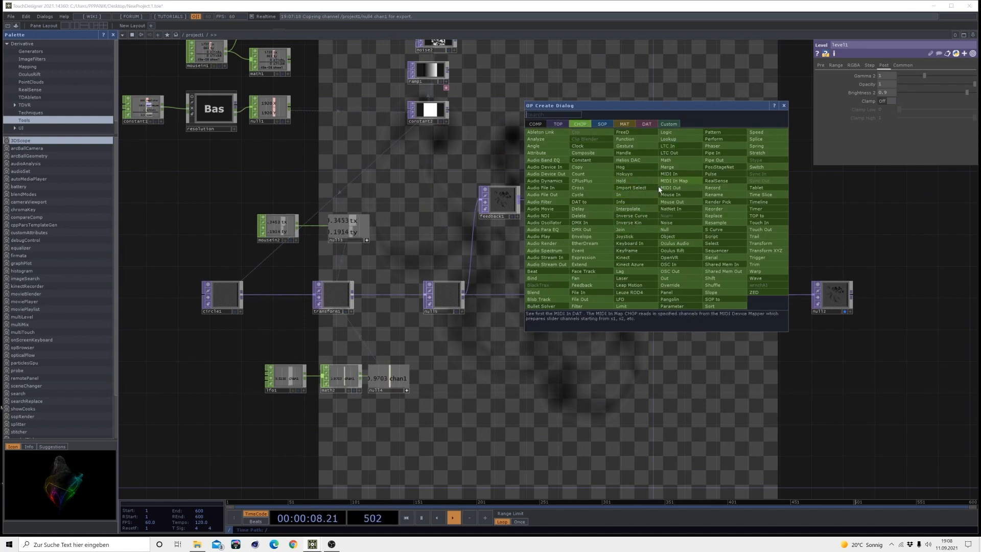
pyautogui.click(642, 243)
pyautogui.click(501, 163)
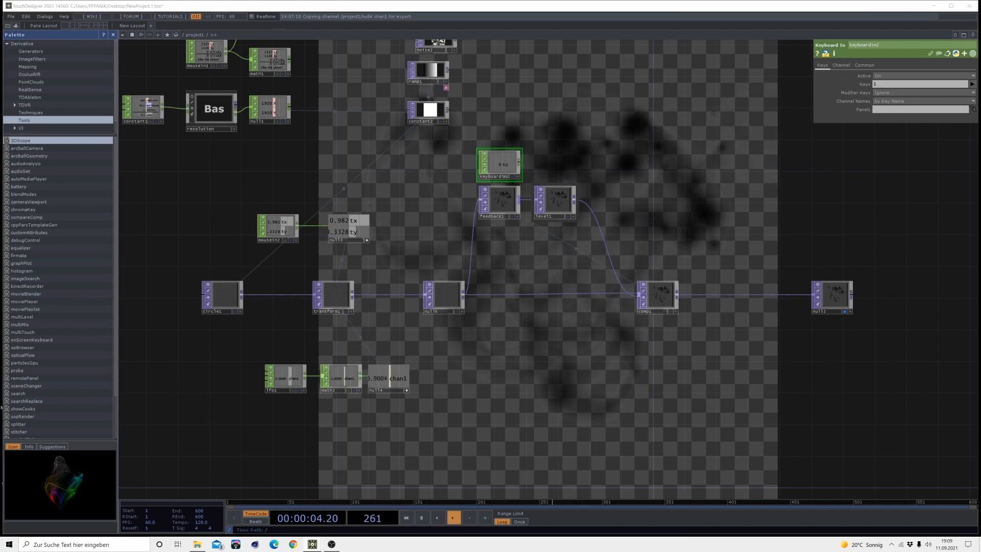
# - Drive the feedback's Reset Pulse with the k1 channel of the Keyboard In CHOP
pyautogui.click(517, 176)
pyautogui.click(499, 202)
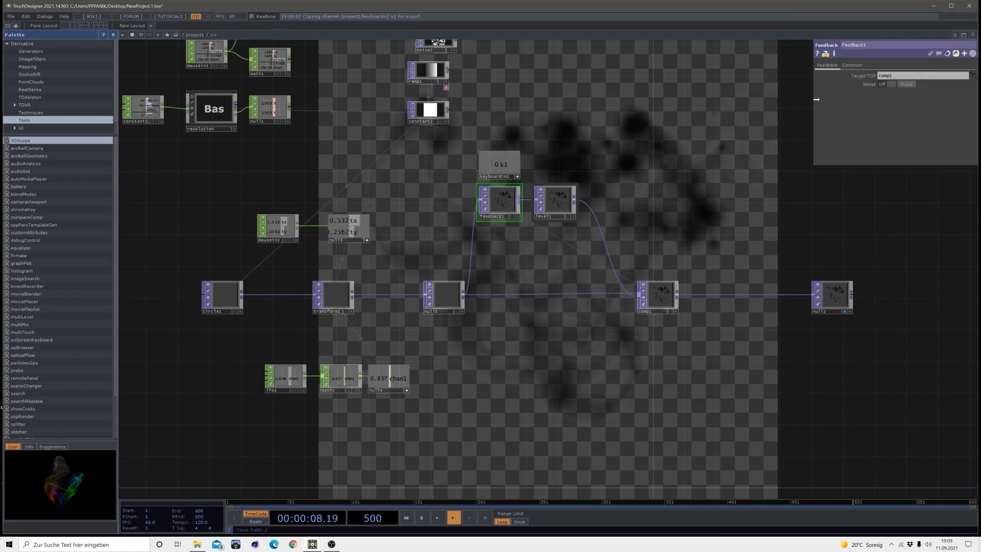
pyautogui.click(912, 86)
pyautogui.click(913, 83)
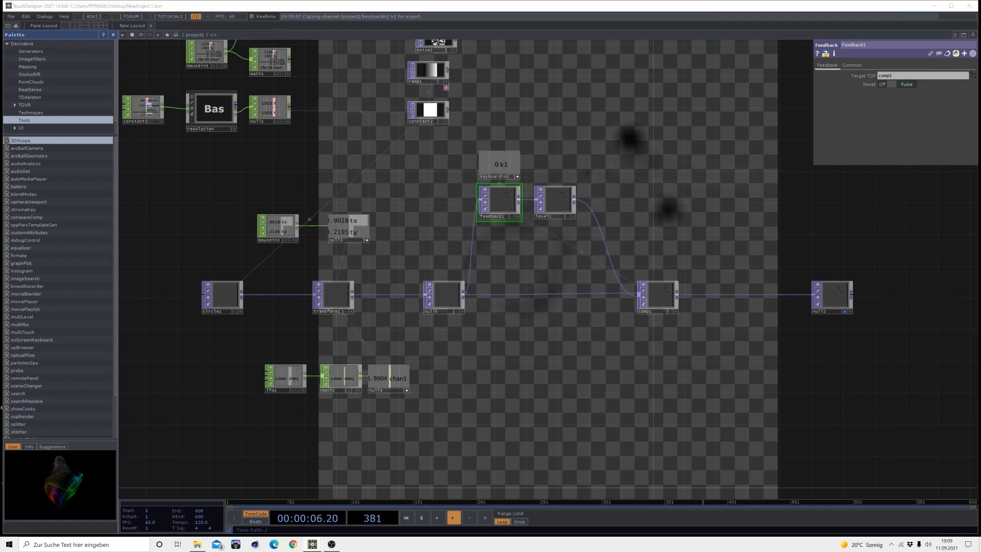
# - Space the composite farther from the level and insert a Transform TOP into the wire between them
pyautogui.scroll(5, 646, 205)
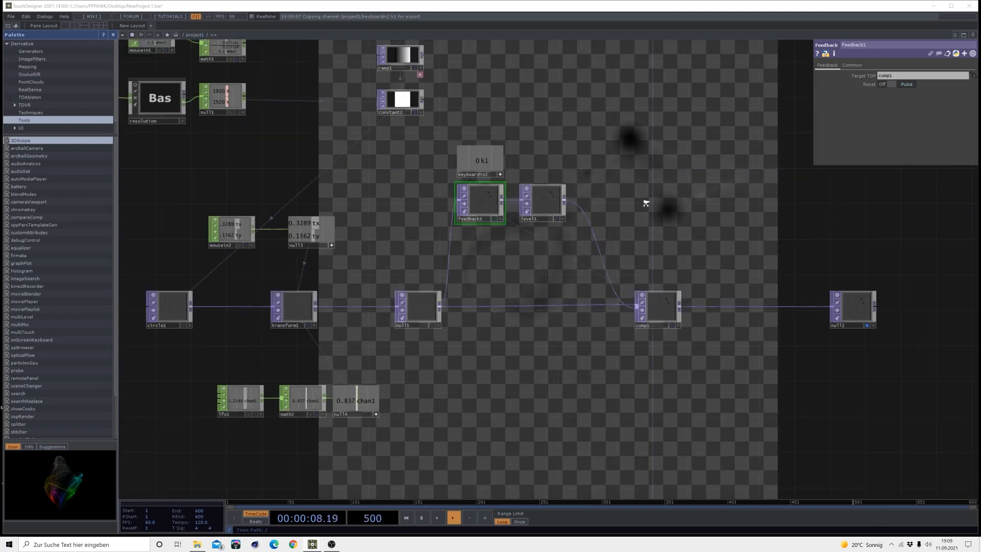
pyautogui.scroll(-3, 646, 238)
pyautogui.scroll(1, 695, 276)
pyautogui.moveTo(695, 277); pyautogui.dragTo(530, 176)
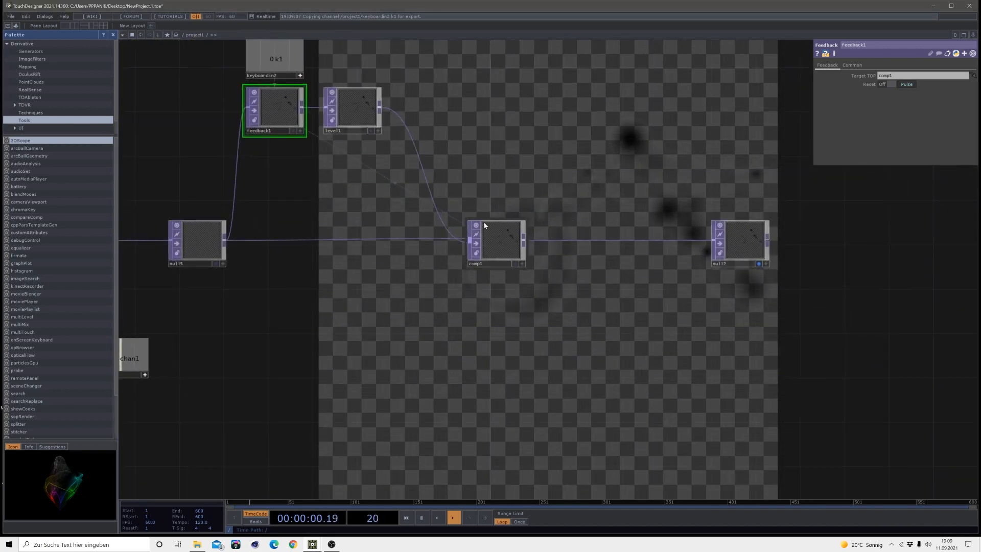
pyautogui.rightClick(451, 147)
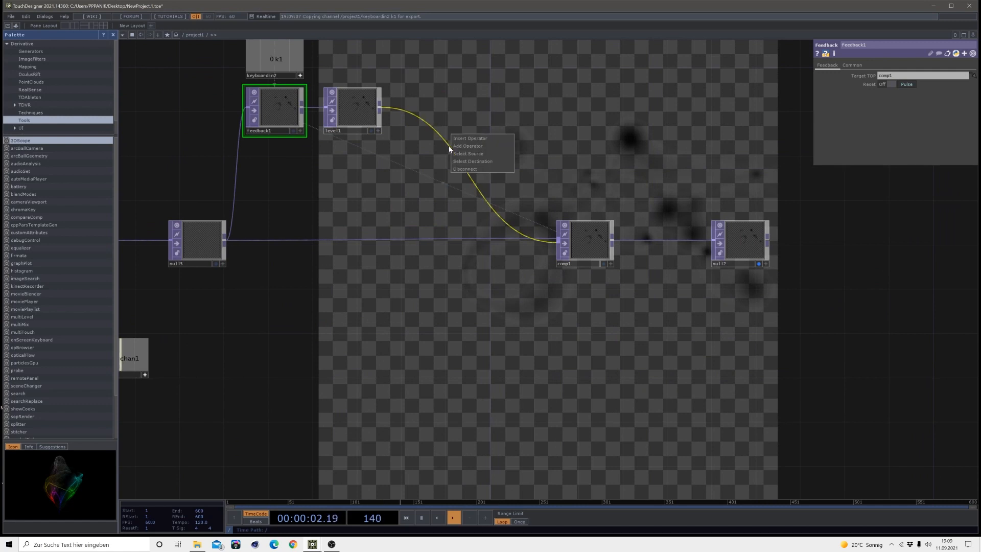
pyautogui.click(465, 141)
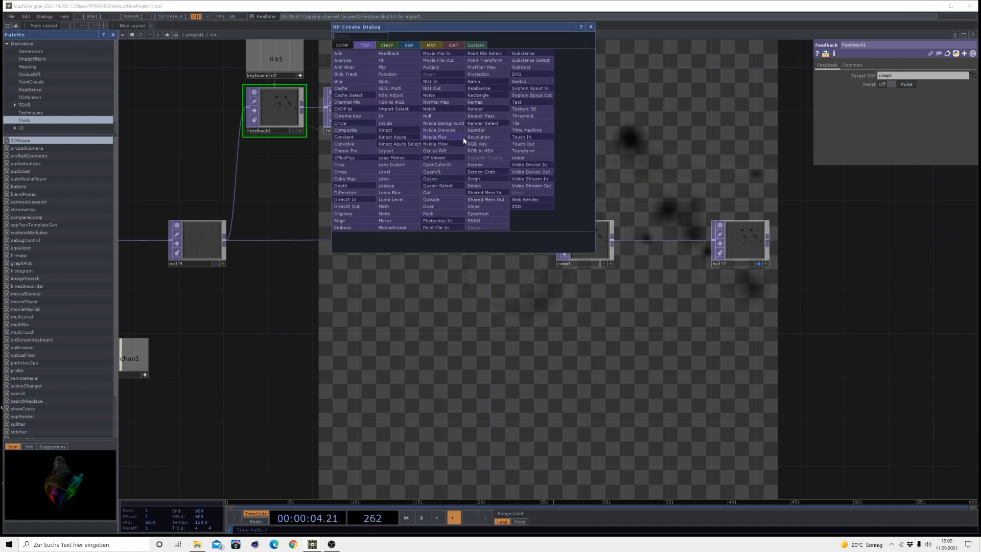
pyautogui.click(523, 151)
pyautogui.click(435, 120)
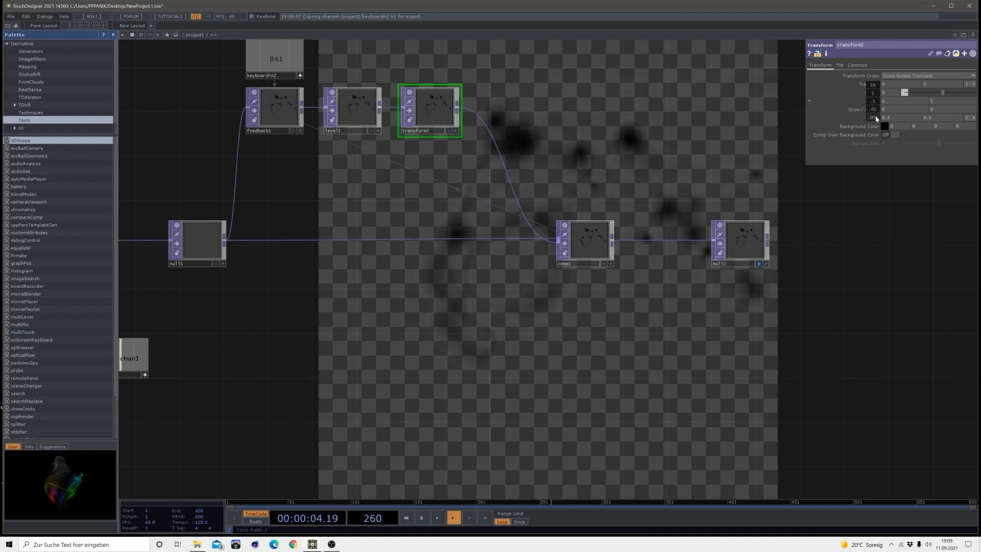
# - Set the new transform's scale to 1.007 on both axes, its second Grow / Shrink value to -1 and its Y translate to -0.001
pyautogui.moveTo(875, 116); pyautogui.dragTo(878, 87, button='middle')
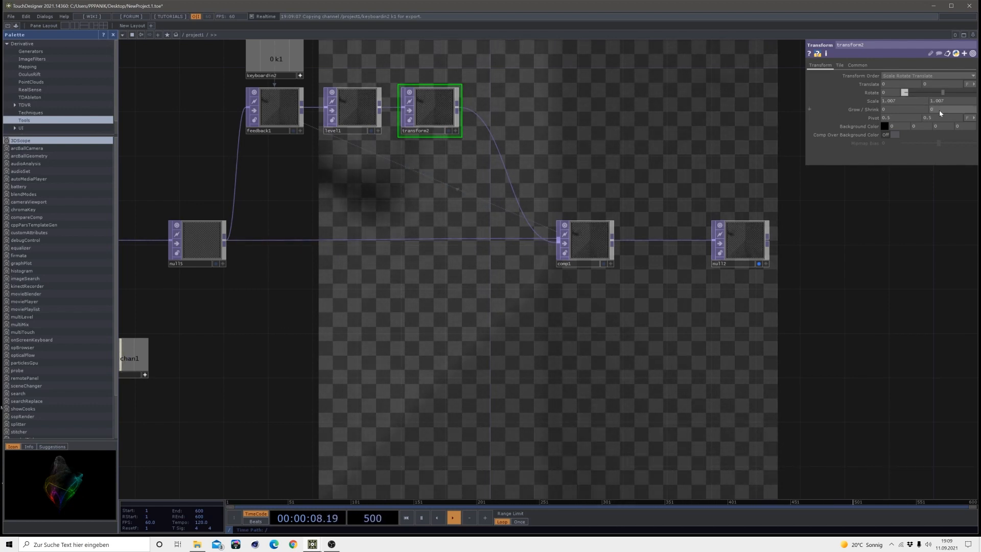
pyautogui.moveTo(939, 109); pyautogui.dragTo(930, 108, button='middle')
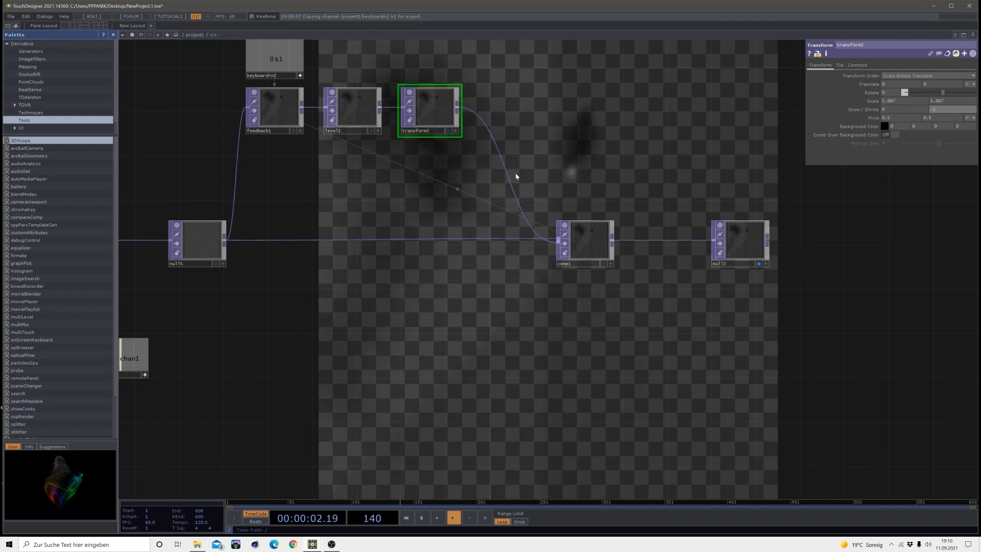
pyautogui.middleClick(931, 86)
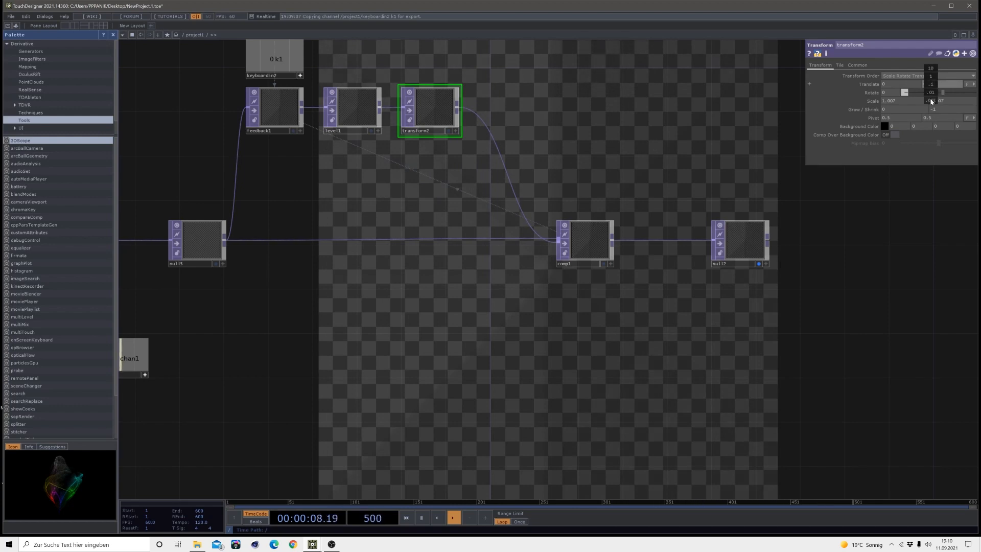
pyautogui.moveTo(927, 101); pyautogui.dragTo(916, 101, button='middle')
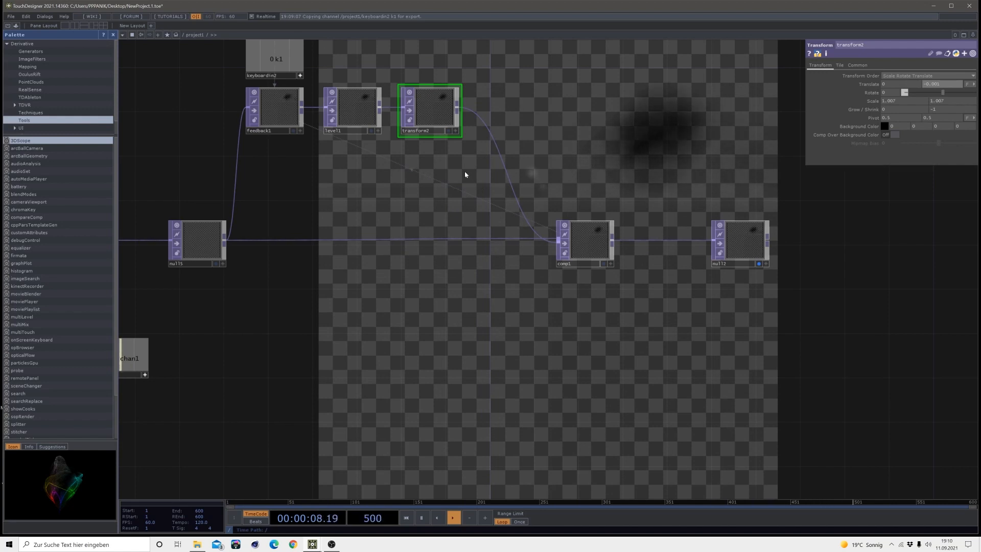
# - Insert a Displace TOP between the feedback chain's transform and the composite, making room for it, and set both displace weights to 0.008
pyautogui.moveTo(742, 249); pyautogui.dragTo(809, 249)
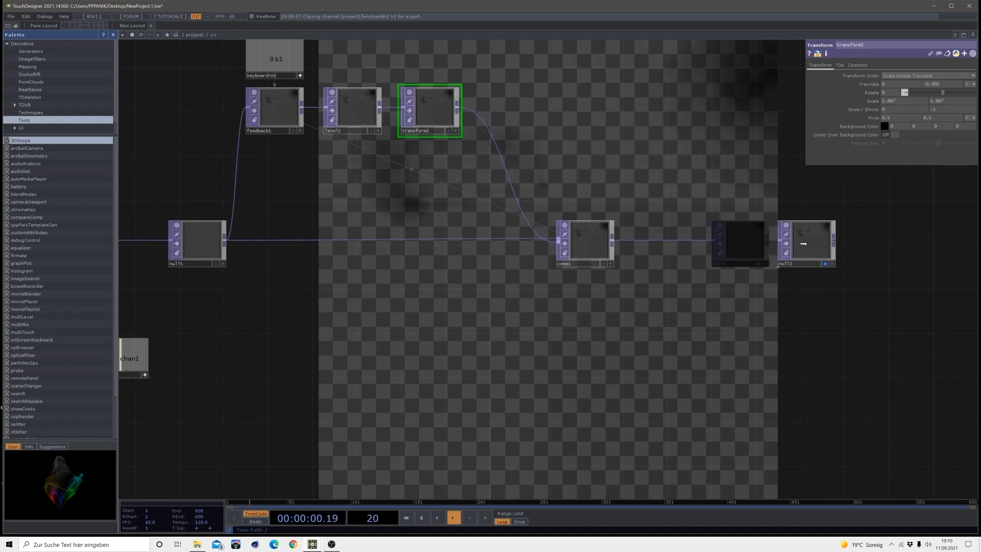
pyautogui.moveTo(589, 252); pyautogui.dragTo(644, 253)
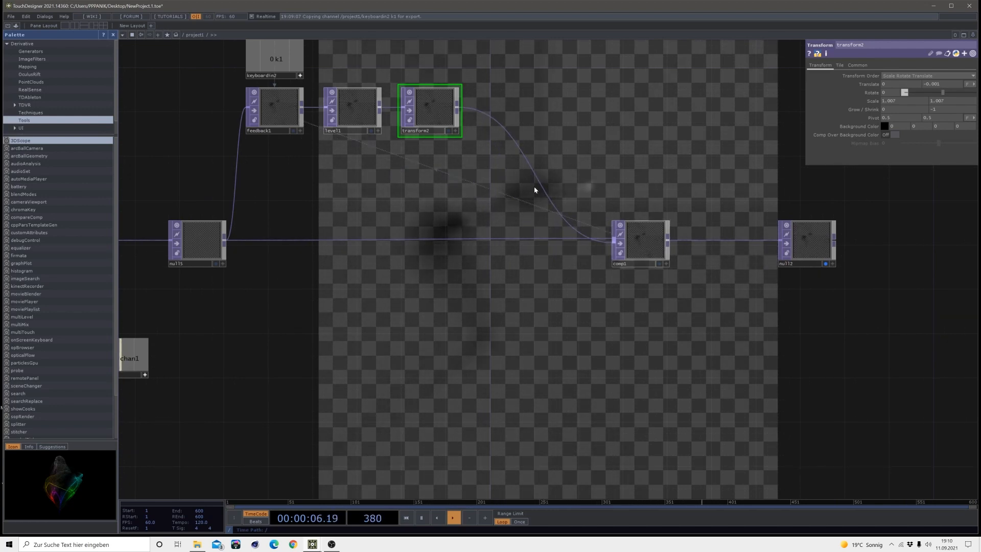
pyautogui.rightClick(542, 175)
pyautogui.click(554, 177)
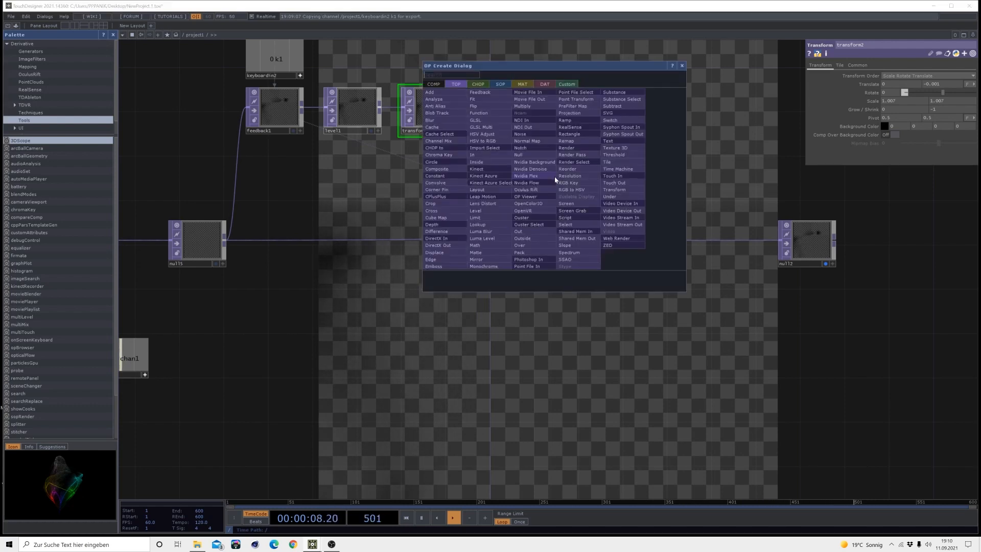
pyautogui.click(434, 252)
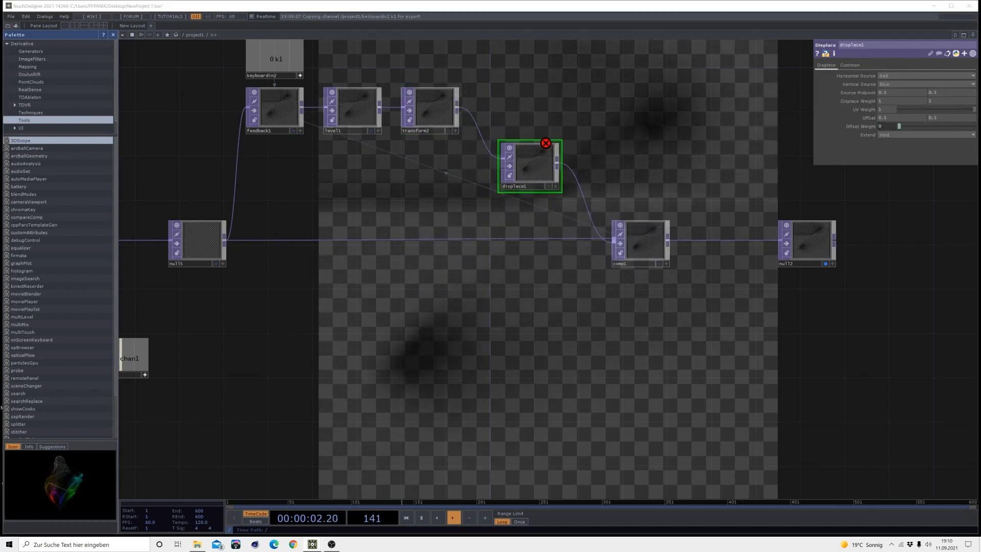
pyautogui.click(861, 101)
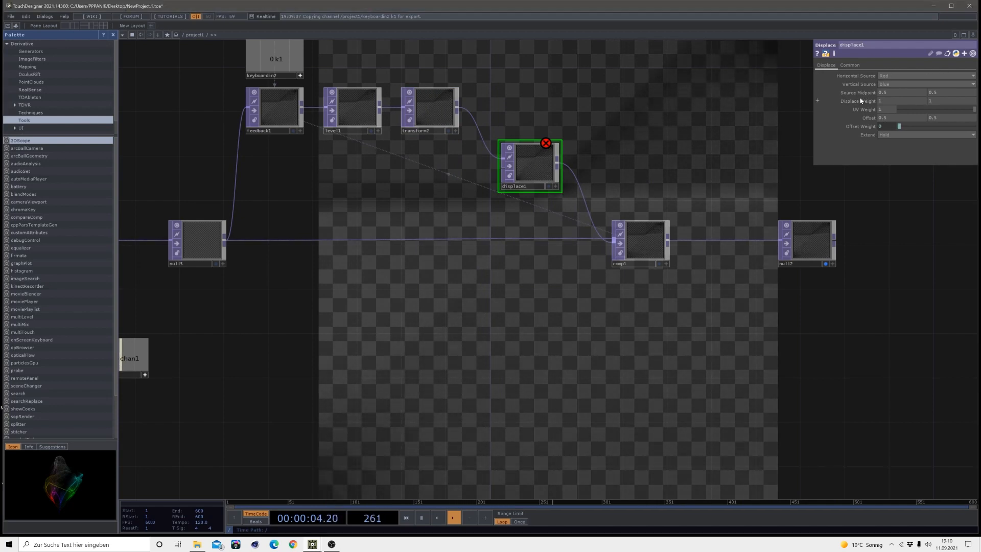
pyautogui.moveTo(860, 101)
pyautogui.mouseDown(button='middle')
pyautogui.moveTo(849, 93)
pyautogui.moveTo(863, 116)
pyautogui.mouseUp(button='middle')
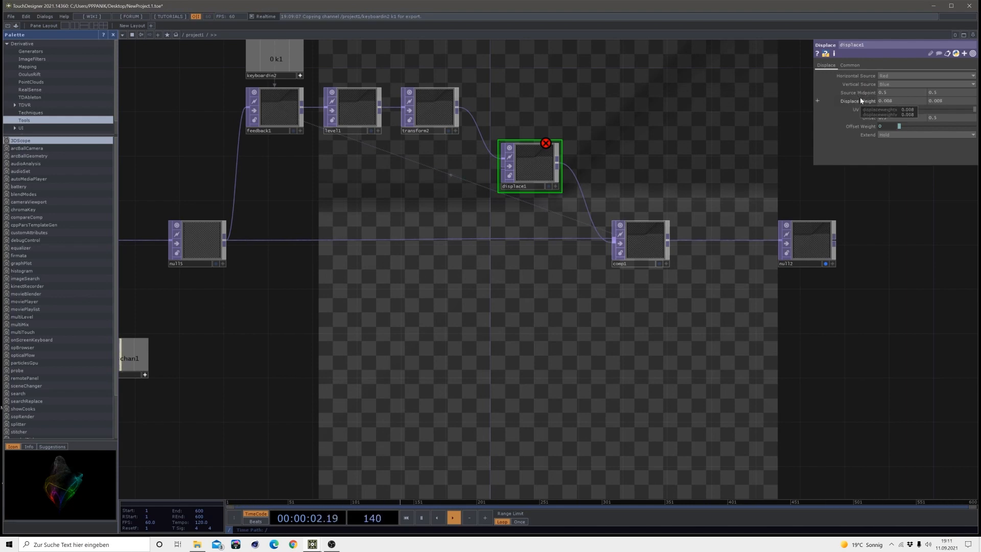
# - Duplicate the existing Noise TOP and place the copy below the level in the feedback chain
pyautogui.moveTo(418, 200); pyautogui.dragTo(628, 245)
pyautogui.scroll(-2, 628, 244)
pyautogui.moveTo(392, 182); pyautogui.dragTo(357, 211)
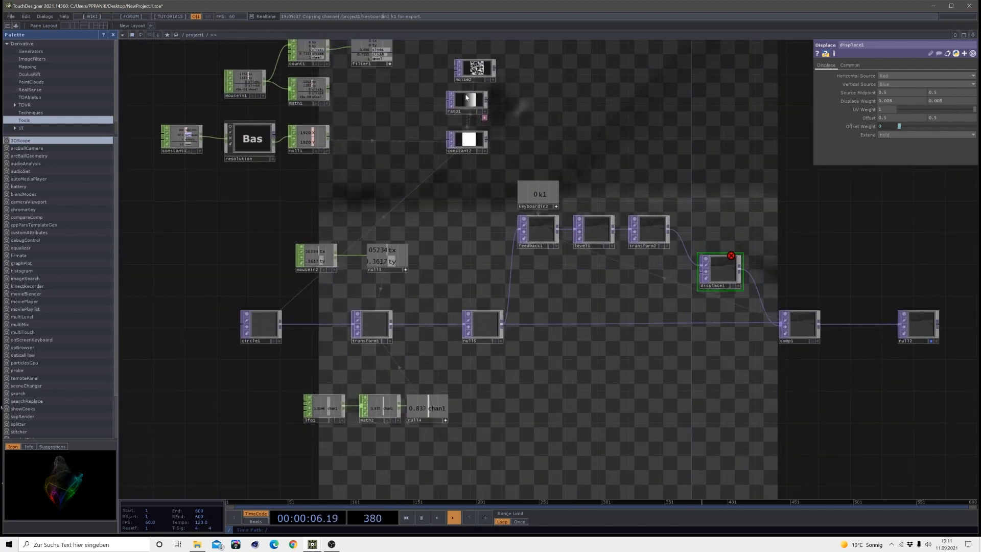
pyautogui.click(473, 72)
pyautogui.hotkey('ctrl', 'c')
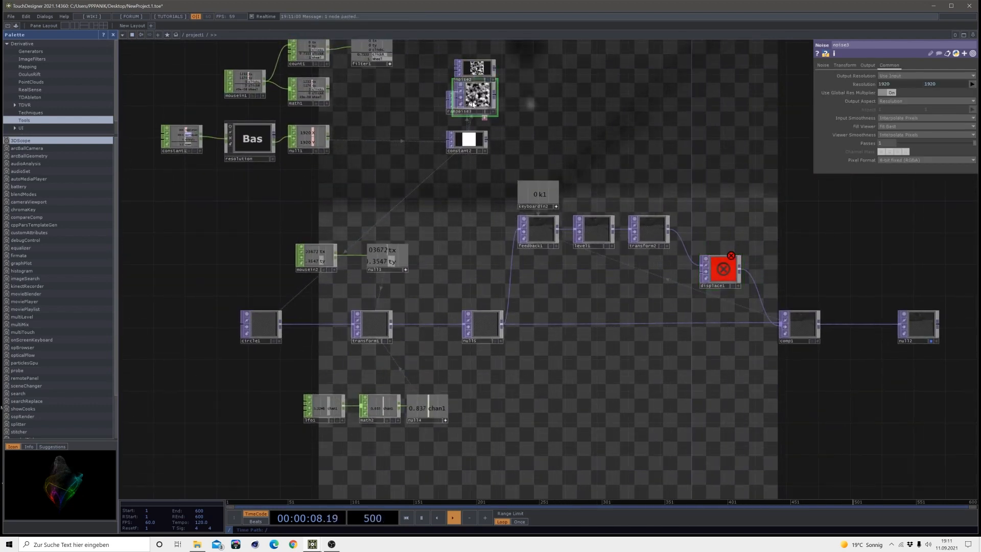
pyautogui.hotkey('ctrl', 'v')
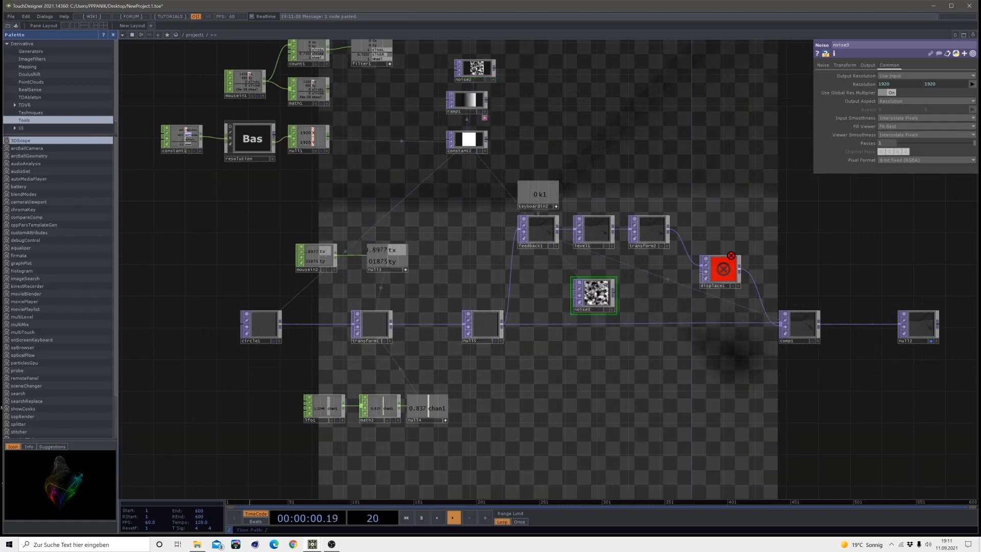
# - Set the copied noise's seed to 3757, period to 2 and harmonics to 10
pyautogui.scroll(5, 624, 265)
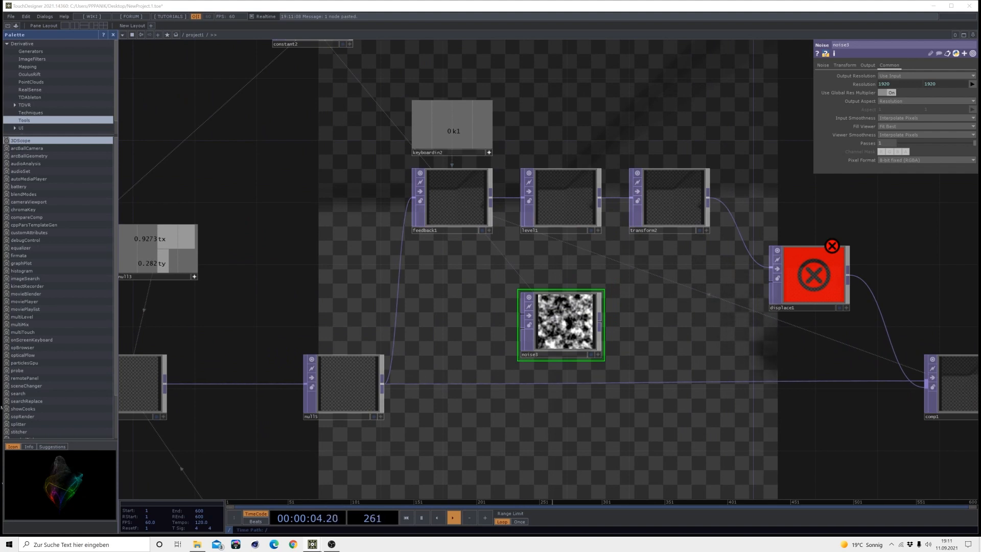
pyautogui.click(819, 66)
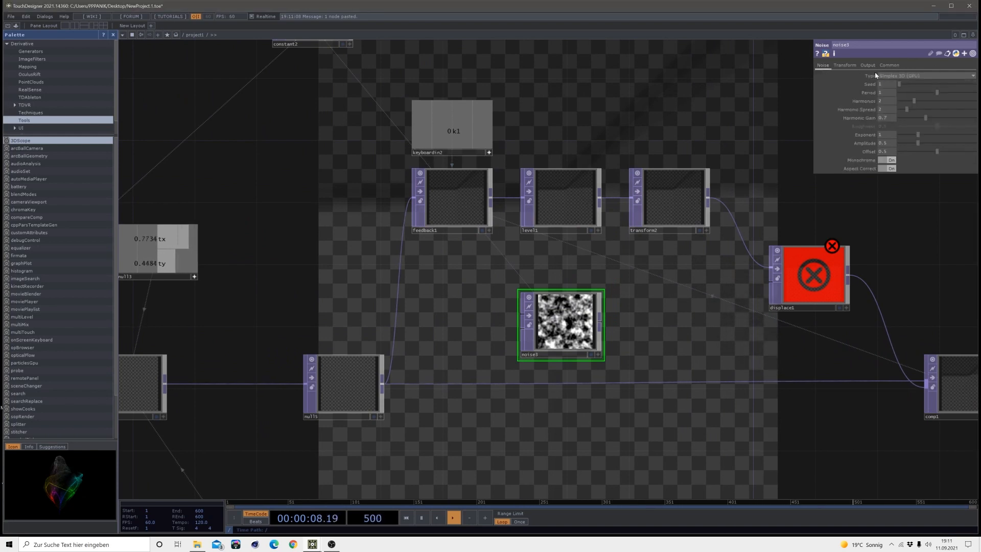
pyautogui.click(927, 84)
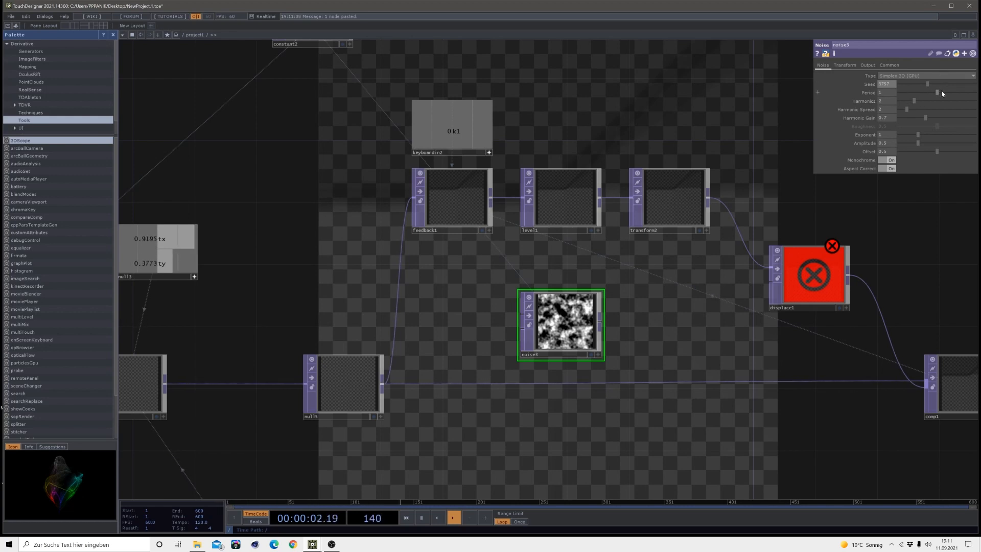
pyautogui.moveTo(943, 93); pyautogui.dragTo(974, 93)
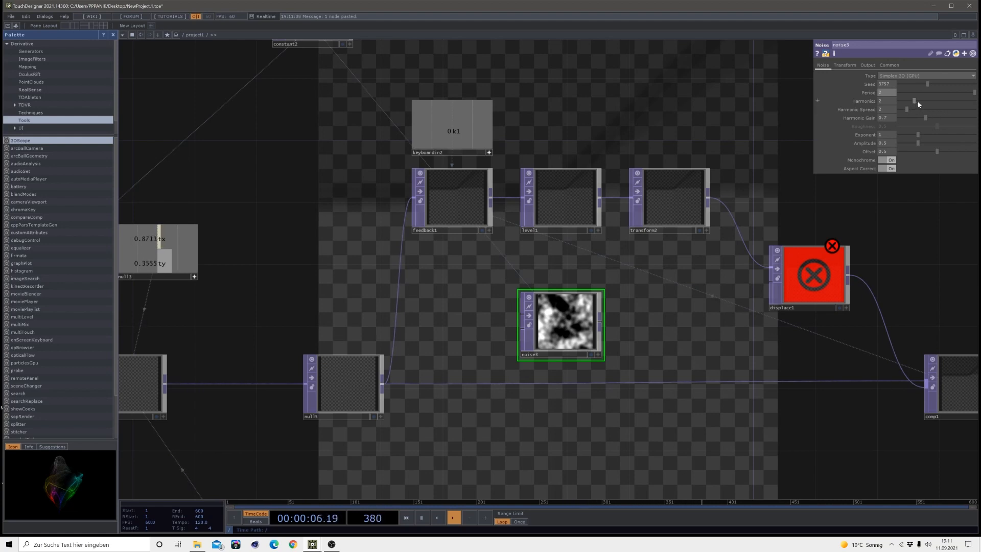
pyautogui.moveTo(918, 100); pyautogui.dragTo(975, 100)
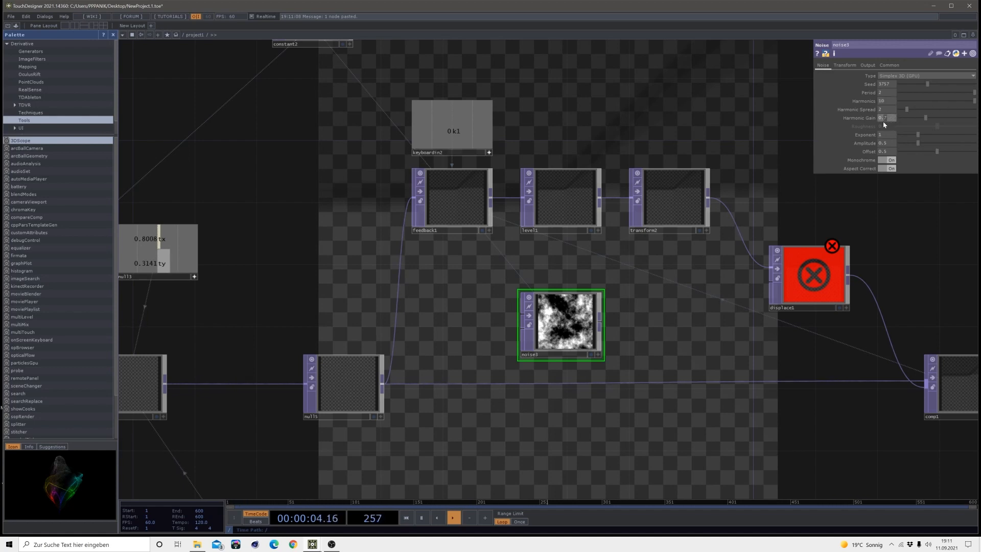
# - Set the copied noise's harmonic gain to 0.48, exponent to 1.06 and amplitude to 0.3, and turn its Monochrome option off
pyautogui.write('8')
pyautogui.press('Return')
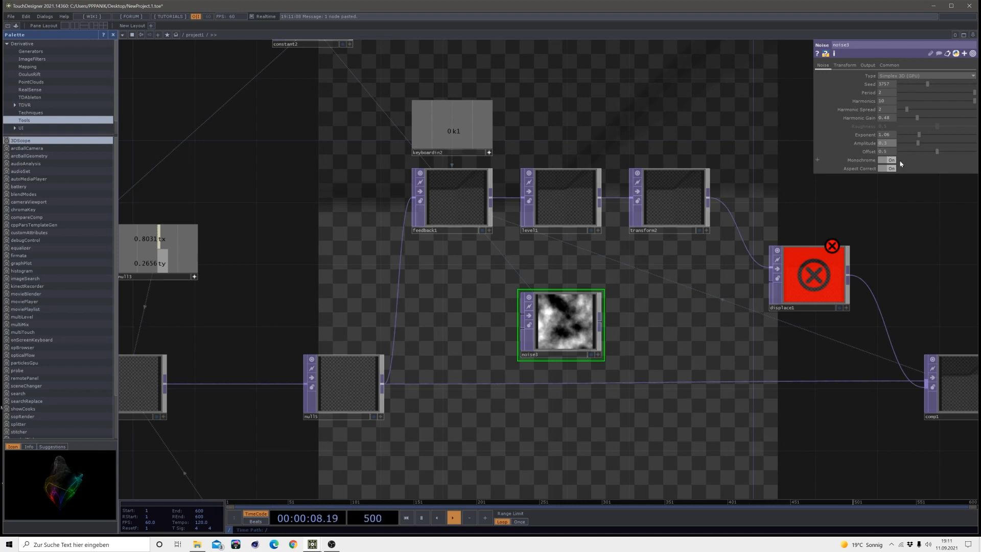
pyautogui.moveTo(901, 164); pyautogui.dragTo(899, 165)
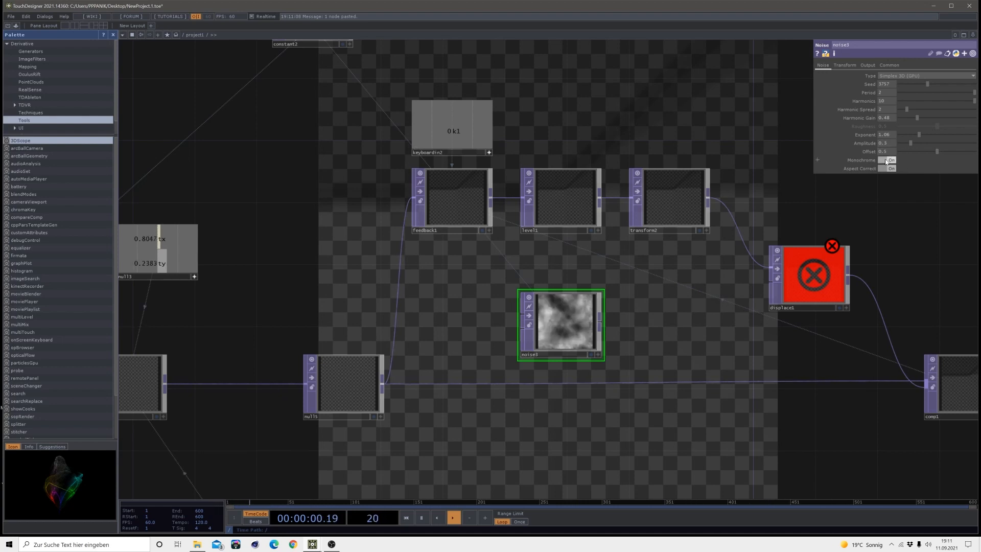
pyautogui.click(889, 161)
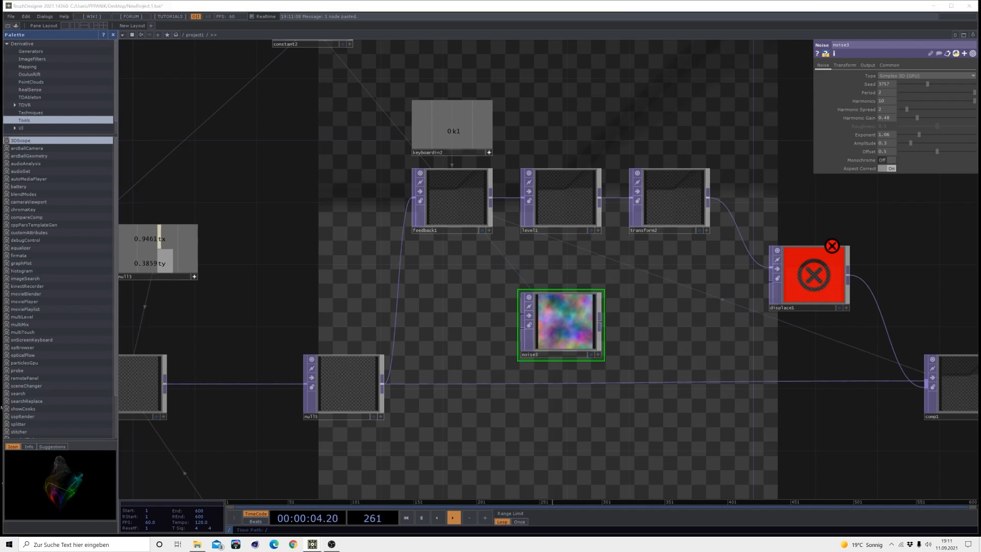
# - Set the copied noise's pixel format to 32-bit float (RGBA) and connect it to the displace's second input
pyautogui.click(891, 67)
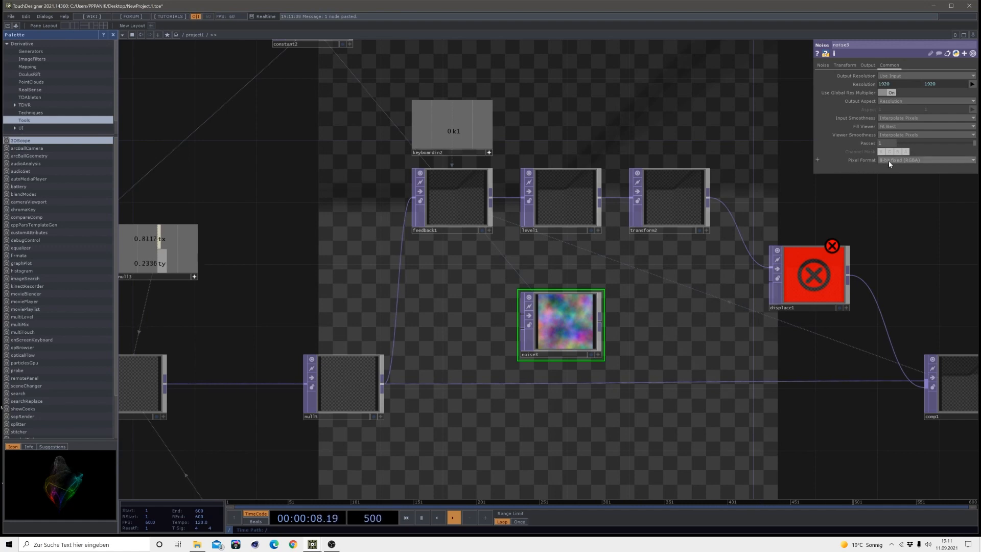
pyautogui.click(890, 160)
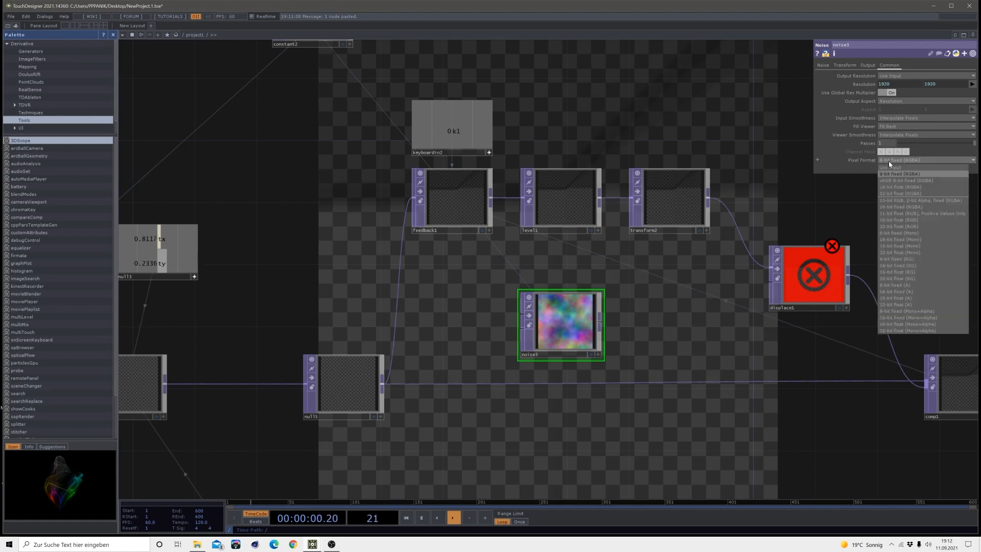
pyautogui.click(895, 193)
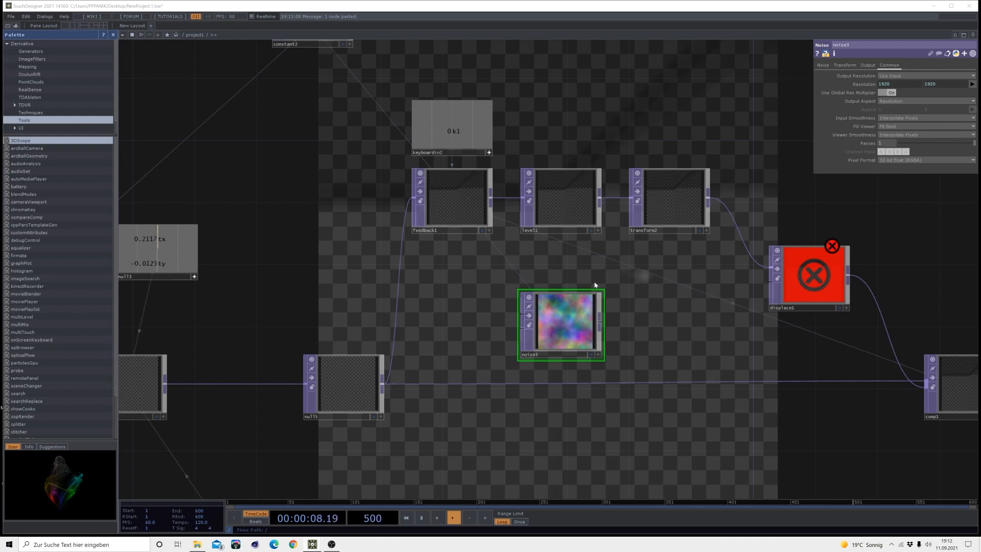
pyautogui.click(600, 322)
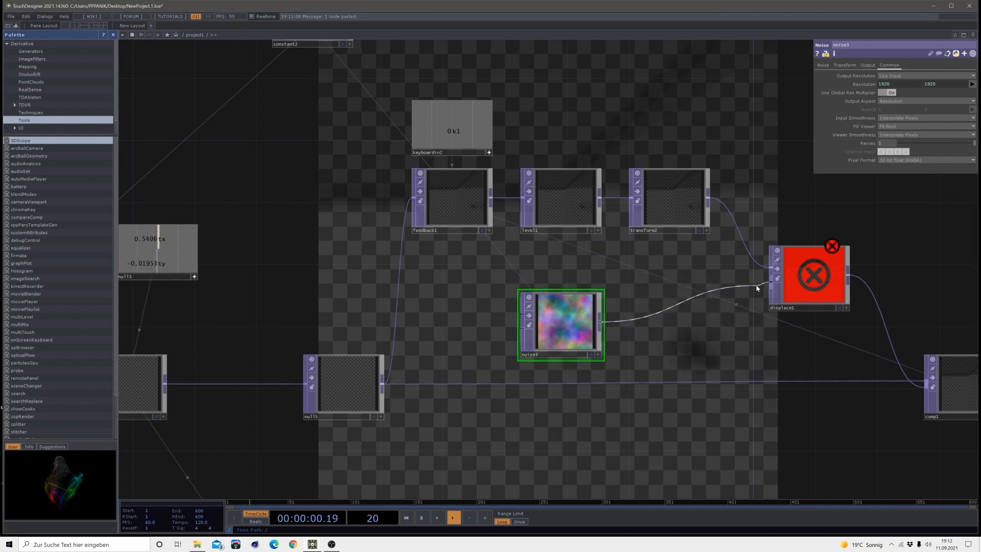
pyautogui.click(764, 285)
# - Move the final null farther away from the composite to free space between them
pyautogui.moveTo(704, 344); pyautogui.dragTo(504, 226)
pyautogui.scroll(-2, 504, 245)
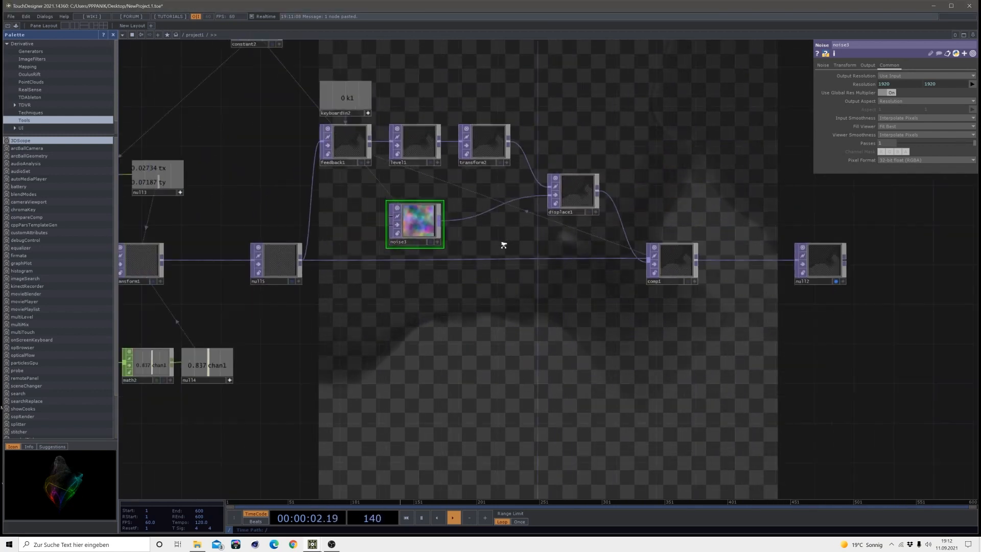
pyautogui.scroll(-2, 504, 245)
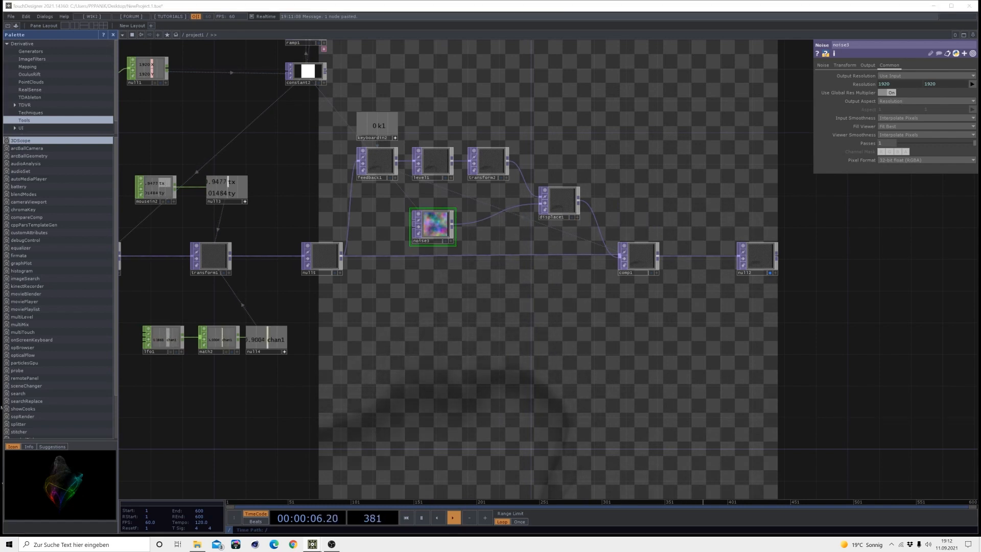
pyautogui.moveTo(778, 334); pyautogui.dragTo(529, 382)
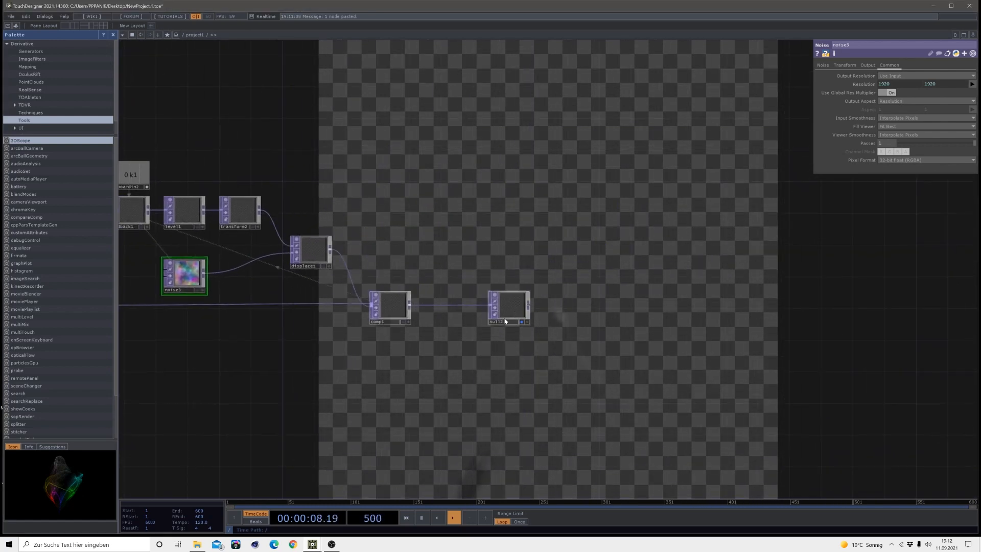
pyautogui.moveTo(520, 312); pyautogui.dragTo(771, 312)
# - Insert a Null TOP between the composite and the final null, aligned directly beside the composite
pyautogui.scroll(3, 450, 320)
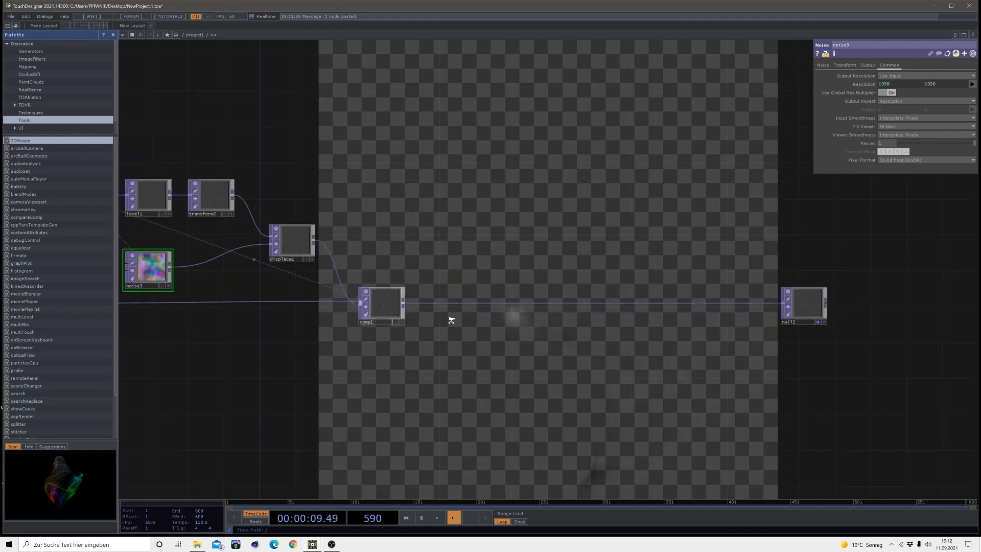
pyautogui.rightClick(416, 304)
pyautogui.click(416, 303)
pyautogui.rightClick(417, 300)
pyautogui.click(429, 293)
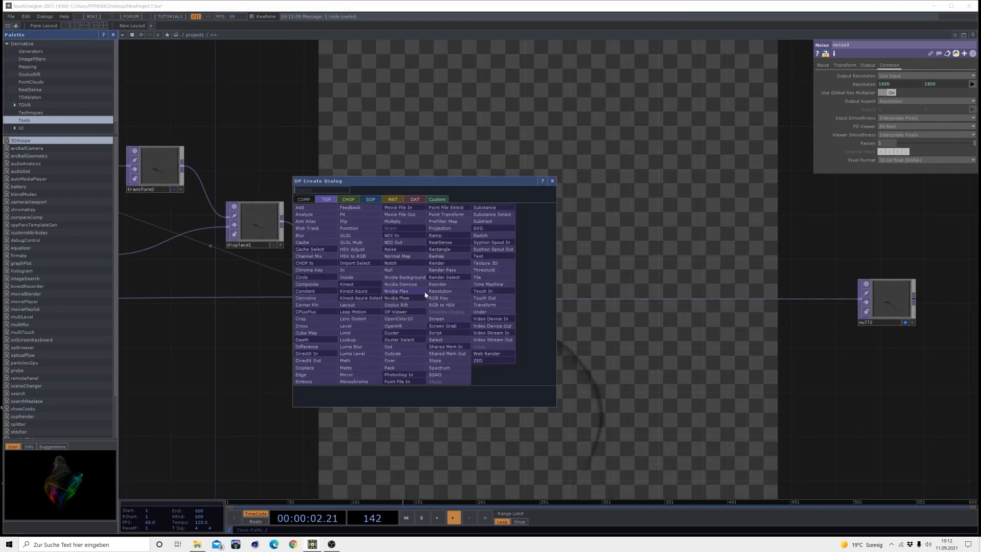
pyautogui.click(391, 270)
pyautogui.click(447, 299)
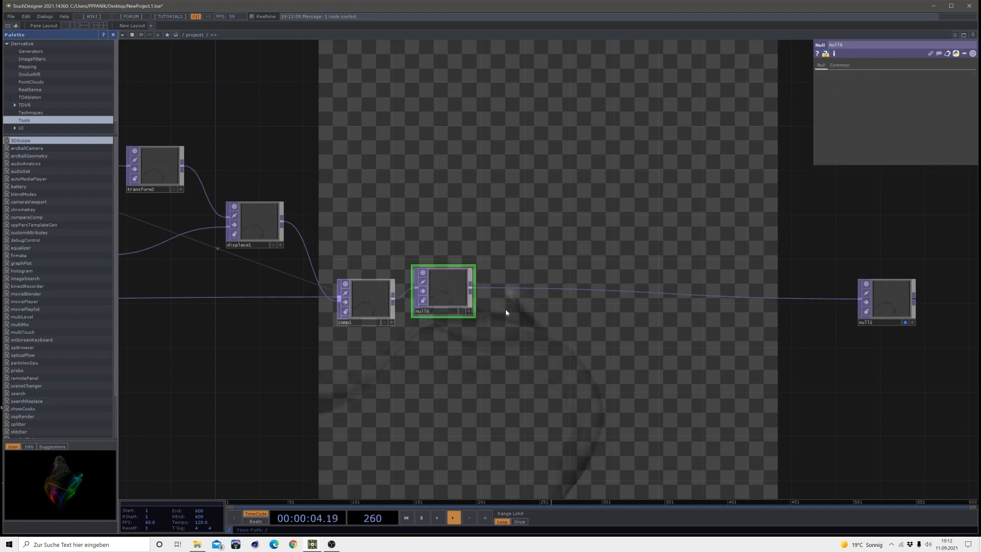
pyautogui.moveTo(727, 346); pyautogui.dragTo(679, 335)
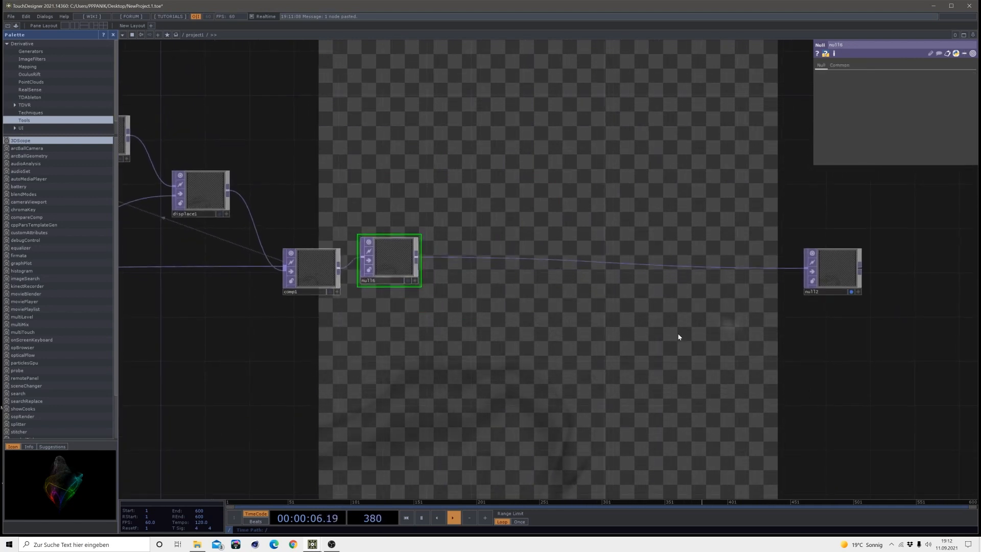
pyautogui.moveTo(401, 269); pyautogui.dragTo(401, 279)
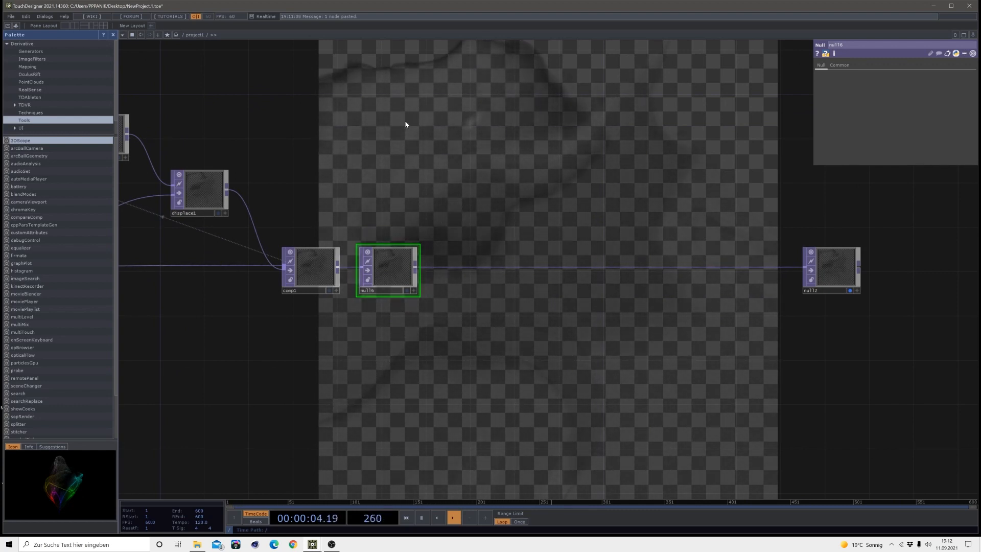
# - Insert a Composite TOP between the new null and the final null, and set its operation to Over
pyautogui.moveTo(389, 191); pyautogui.dragTo(545, 202)
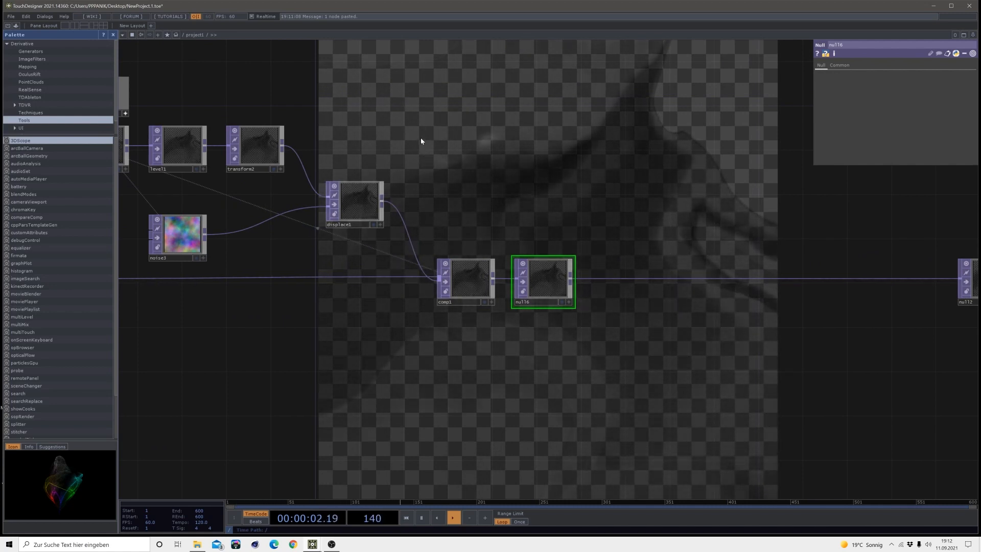
pyautogui.moveTo(421, 141); pyautogui.dragTo(612, 151)
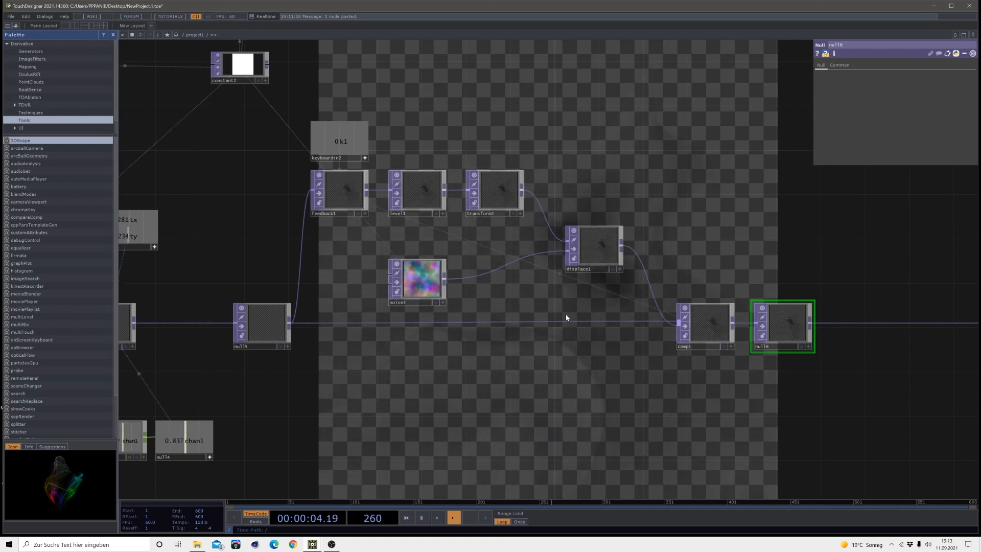
pyautogui.moveTo(552, 372); pyautogui.dragTo(211, 320)
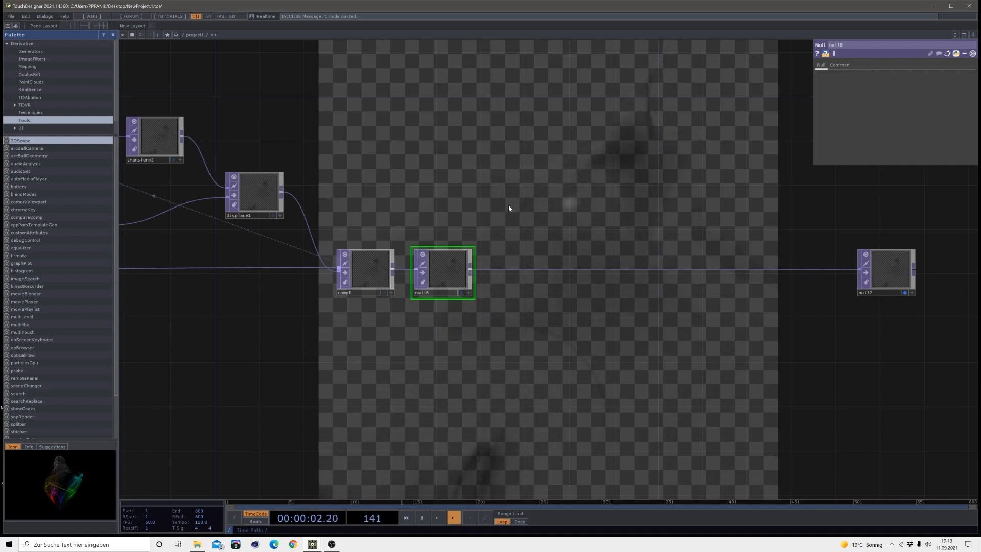
pyautogui.moveTo(521, 302); pyautogui.dragTo(309, 249)
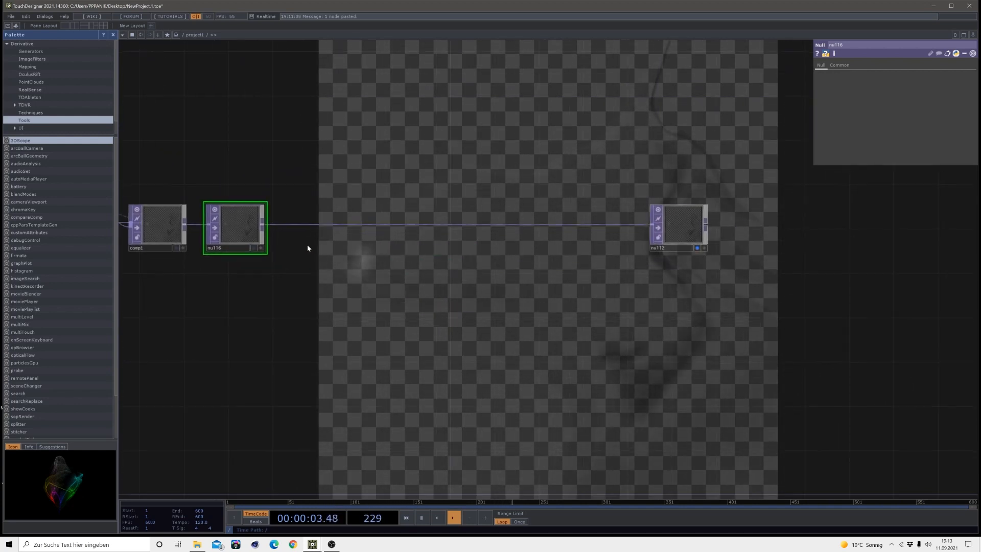
pyautogui.rightClick(342, 218)
pyautogui.click(352, 211)
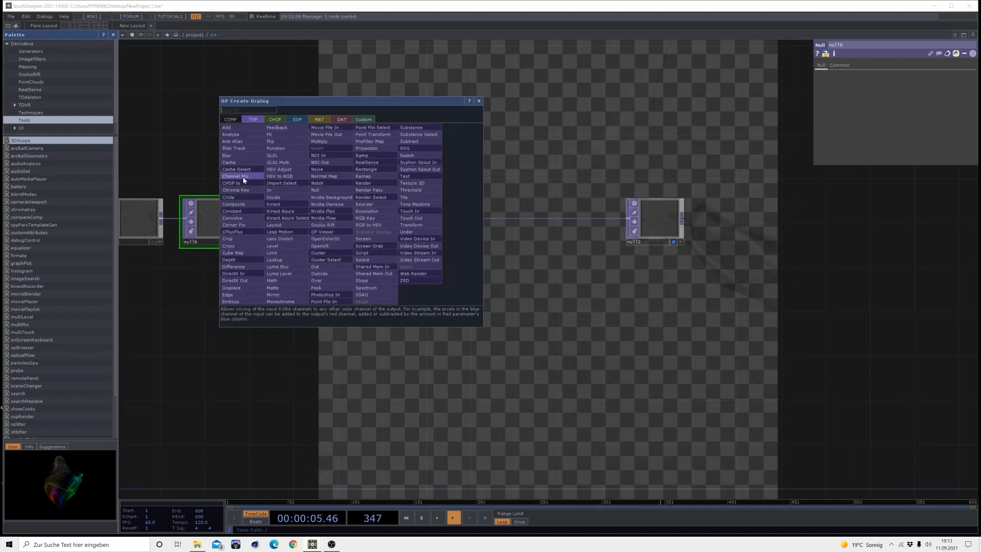
pyautogui.click(233, 204)
pyautogui.click(433, 210)
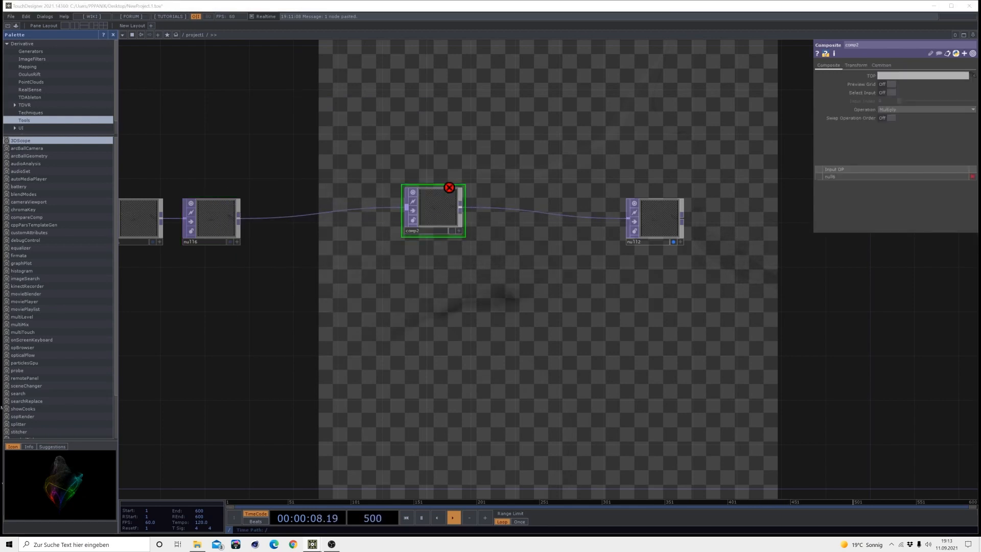
pyautogui.click(893, 109)
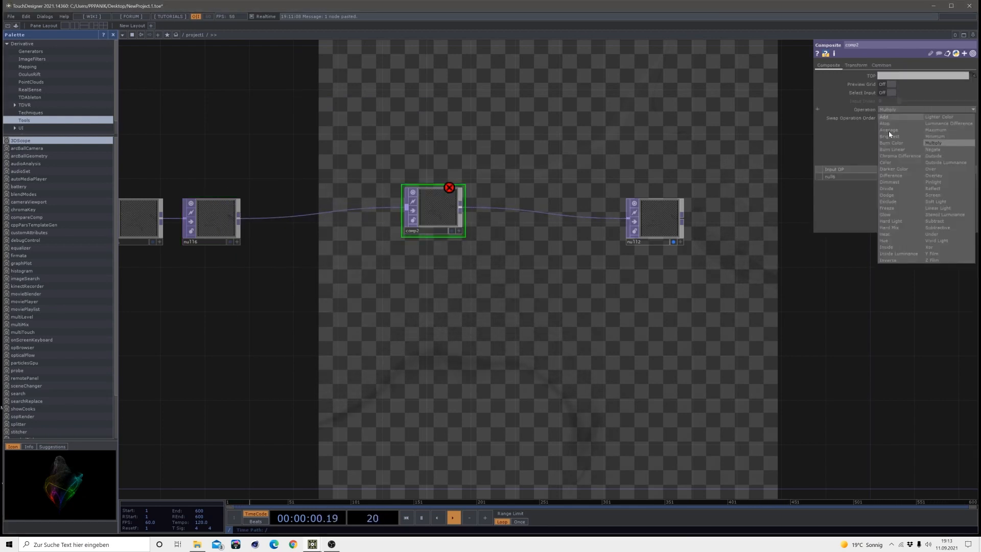
pyautogui.click(929, 169)
# - Branch a Feedback TOP off the new null, wire it into the second composite and set its target TOP to comp2
pyautogui.moveTo(230, 226); pyautogui.dragTo(254, 286)
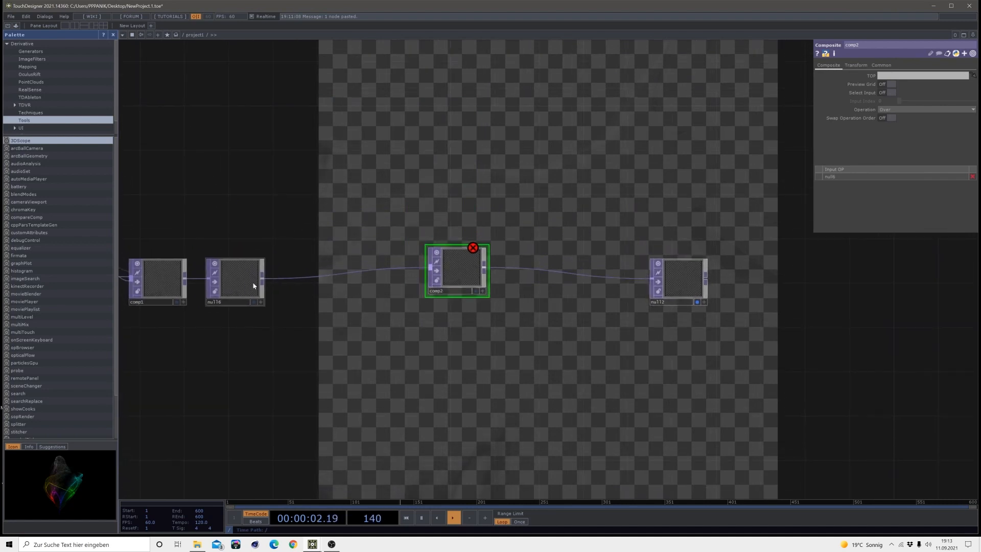
pyautogui.click(282, 235)
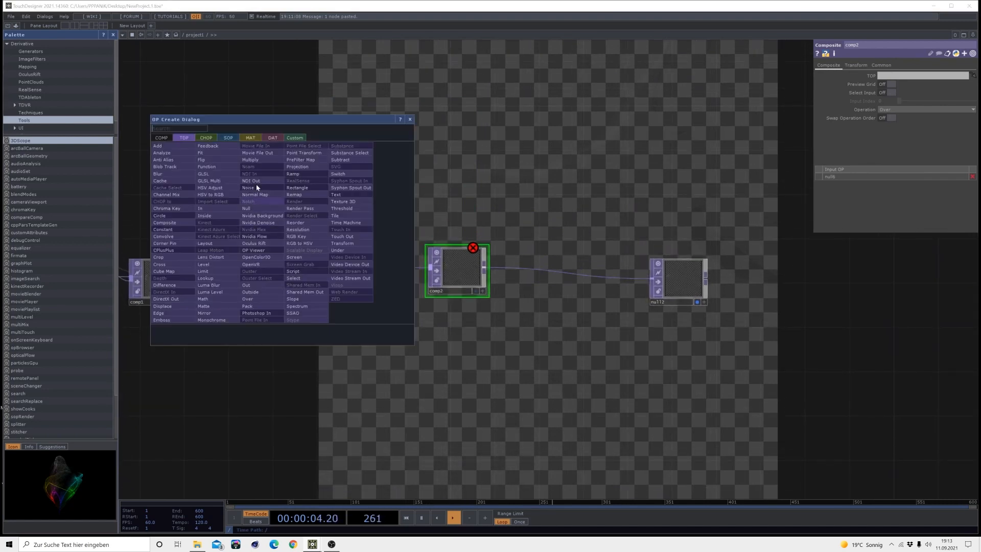
pyautogui.click(223, 146)
pyautogui.click(350, 187)
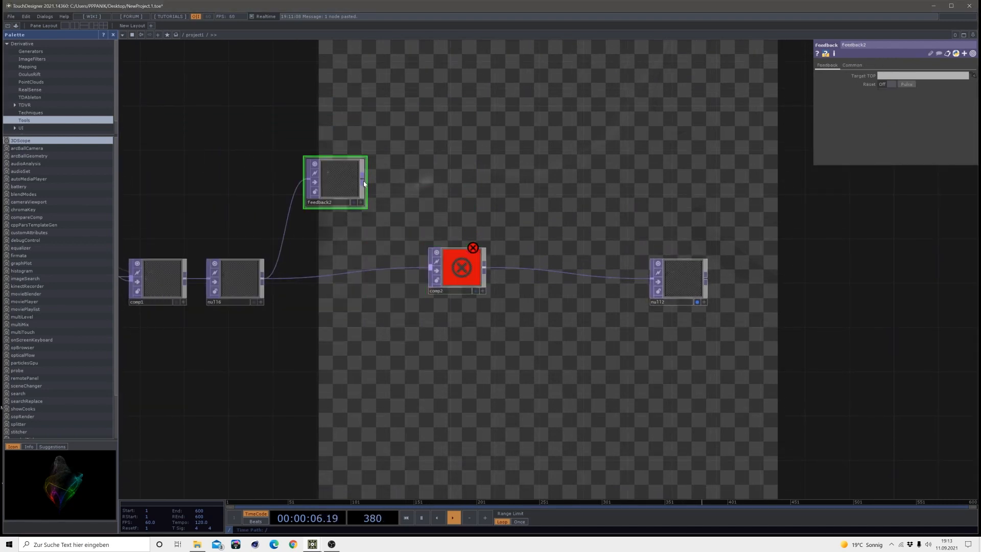
pyautogui.moveTo(364, 184)
pyautogui.mouseDown()
pyautogui.moveTo(416, 267)
pyautogui.moveTo(473, 287)
pyautogui.moveTo(358, 210)
pyautogui.moveTo(351, 193)
pyautogui.mouseUp()
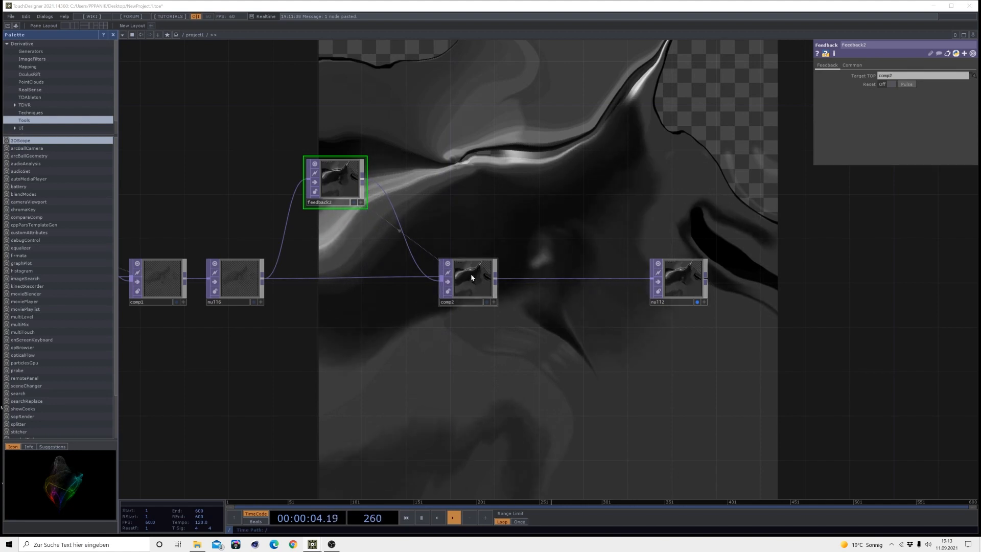
# - Insert a Level TOP between the second feedback and composite, making room for it, and set its opacity and Brightness 2 to 0.999
pyautogui.moveTo(472, 278); pyautogui.dragTo(505, 277)
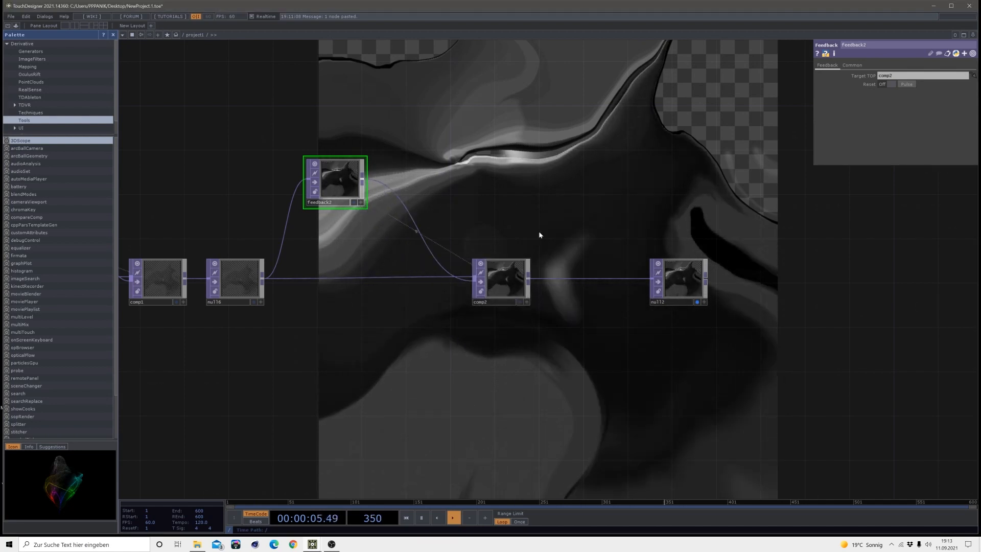
pyautogui.rightClick(432, 237)
pyautogui.click(445, 242)
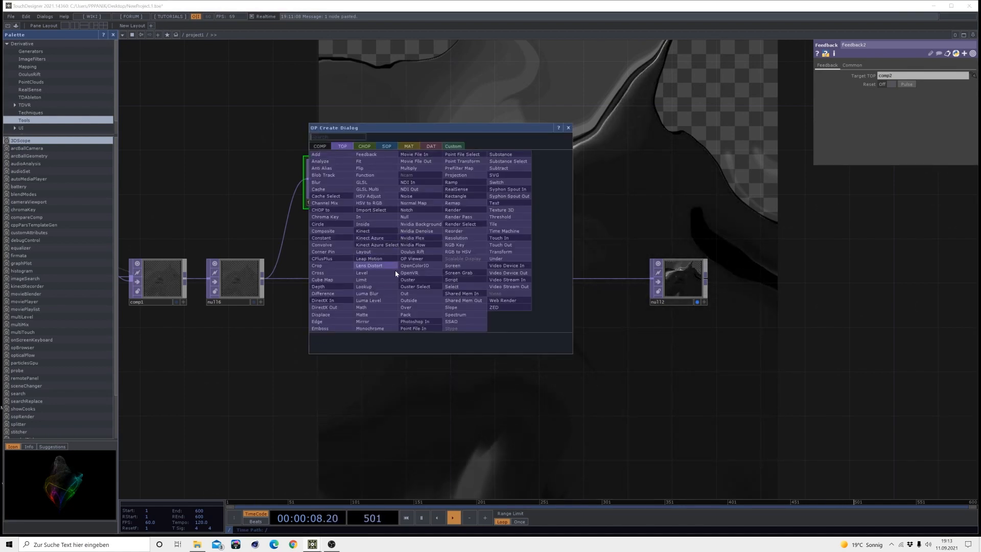
pyautogui.click(369, 273)
pyautogui.click(482, 192)
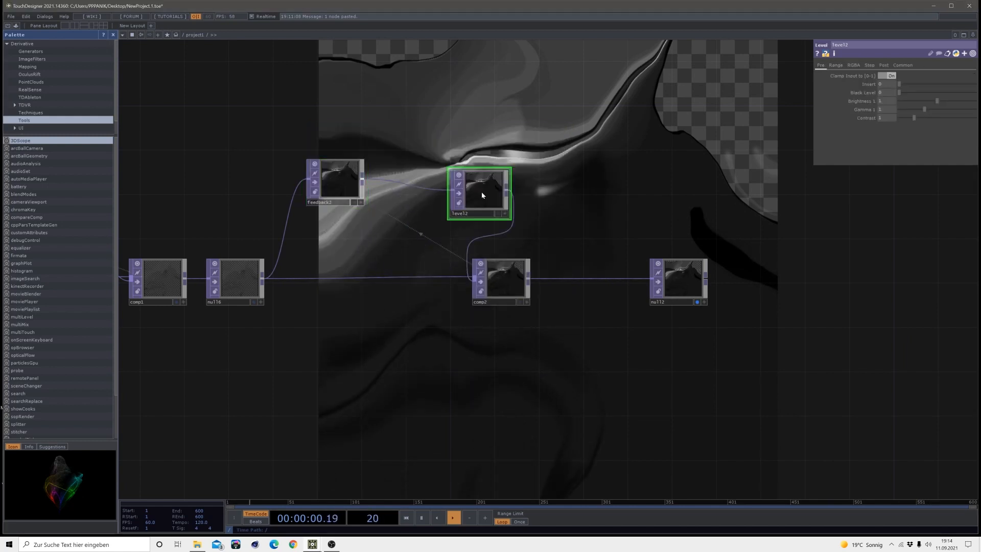
pyautogui.click(884, 65)
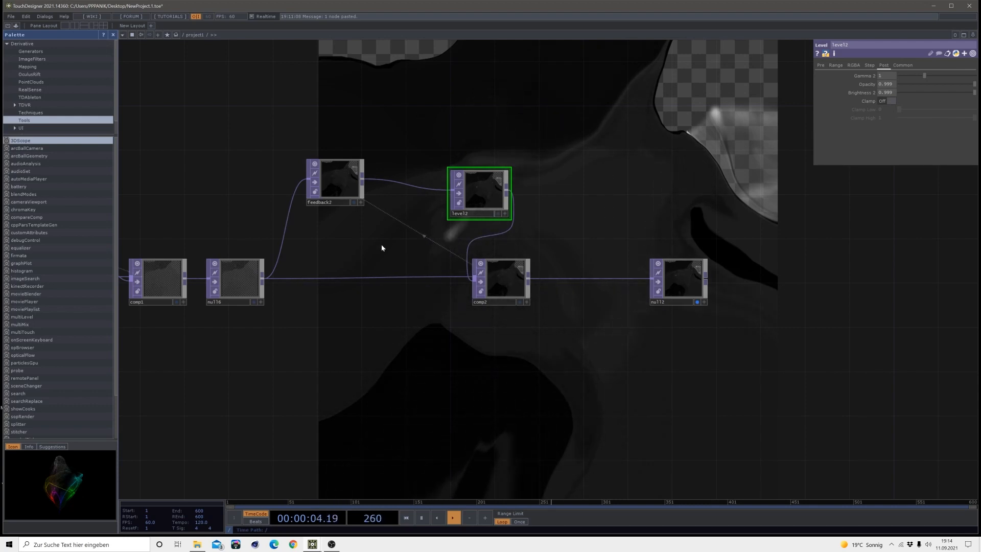
pyautogui.moveTo(379, 248); pyautogui.dragTo(611, 306)
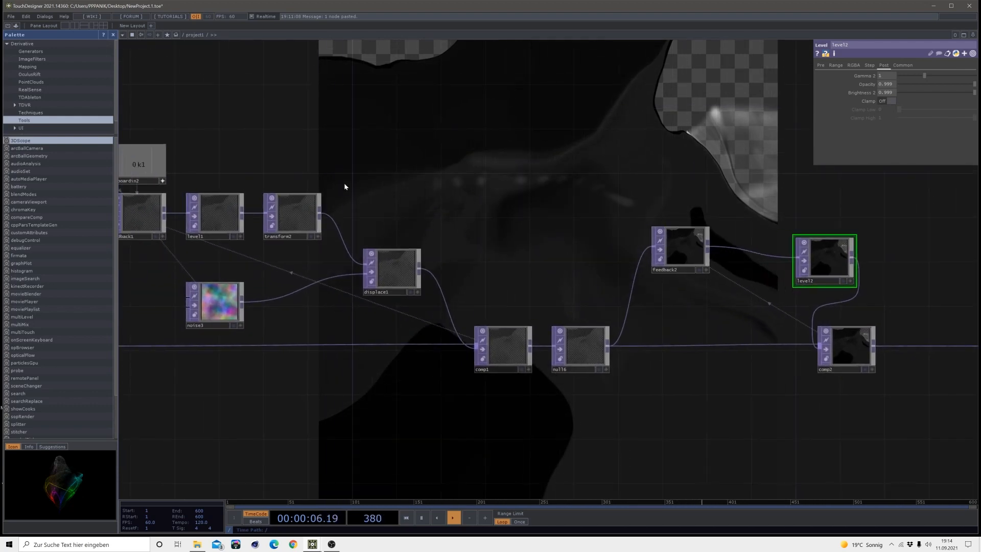
pyautogui.moveTo(344, 185); pyautogui.dragTo(448, 179)
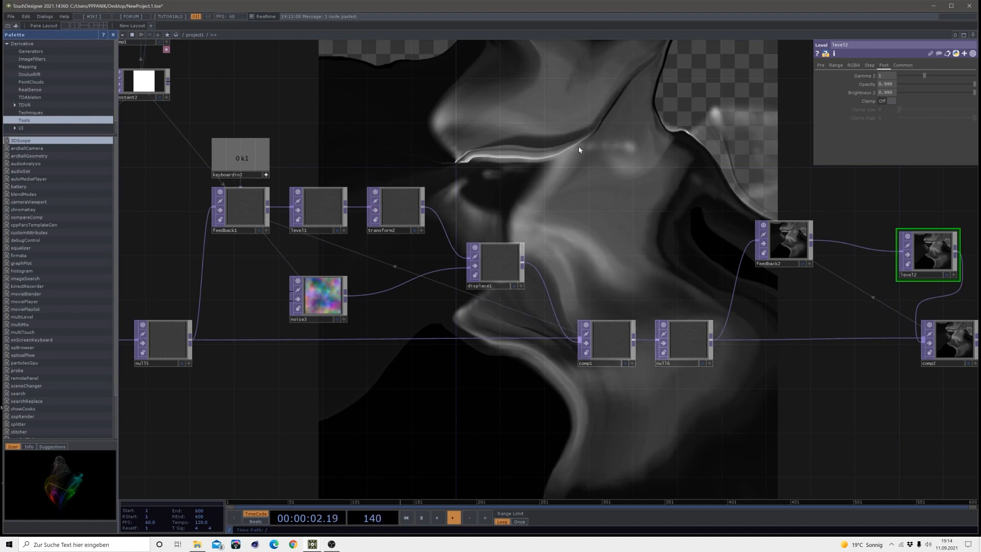
pyautogui.moveTo(648, 202); pyautogui.dragTo(516, 232)
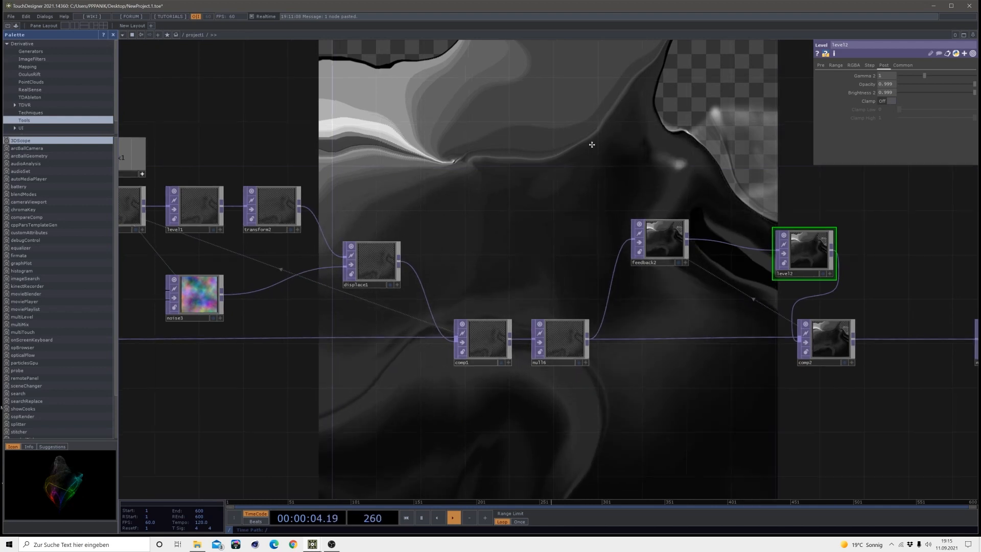
# - Add a Keyboard In CHOP for key 2 above the second Feedback TOP and link its channel to that feedback's reset pulse
pyautogui.moveTo(566, 166); pyautogui.dragTo(484, 128)
pyautogui.press('Tab')
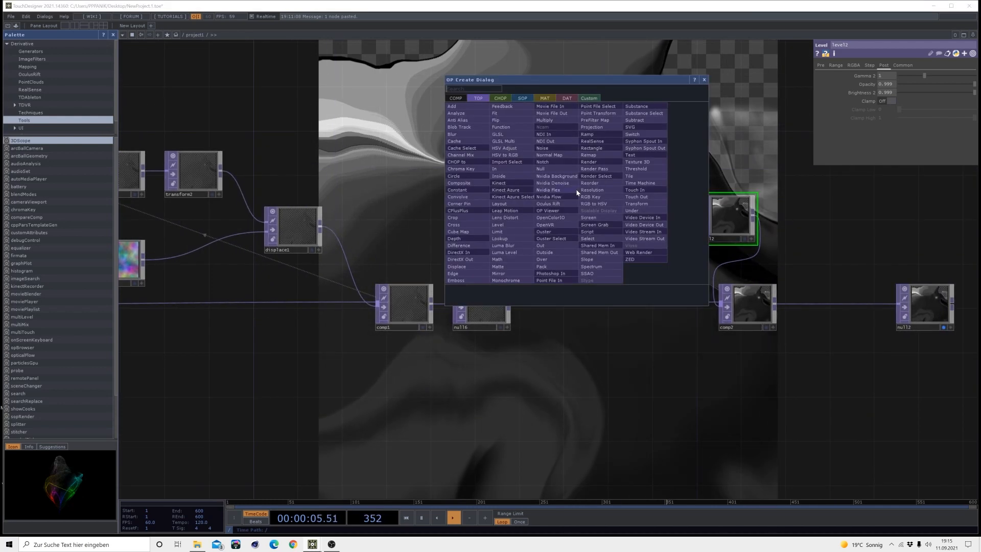
pyautogui.click(501, 98)
pyautogui.click(562, 220)
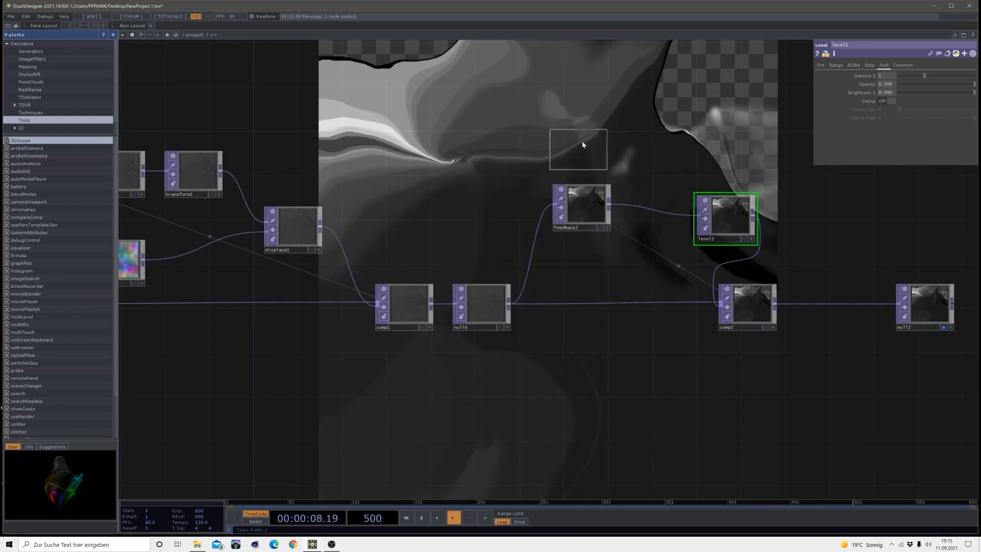
pyautogui.click(581, 141)
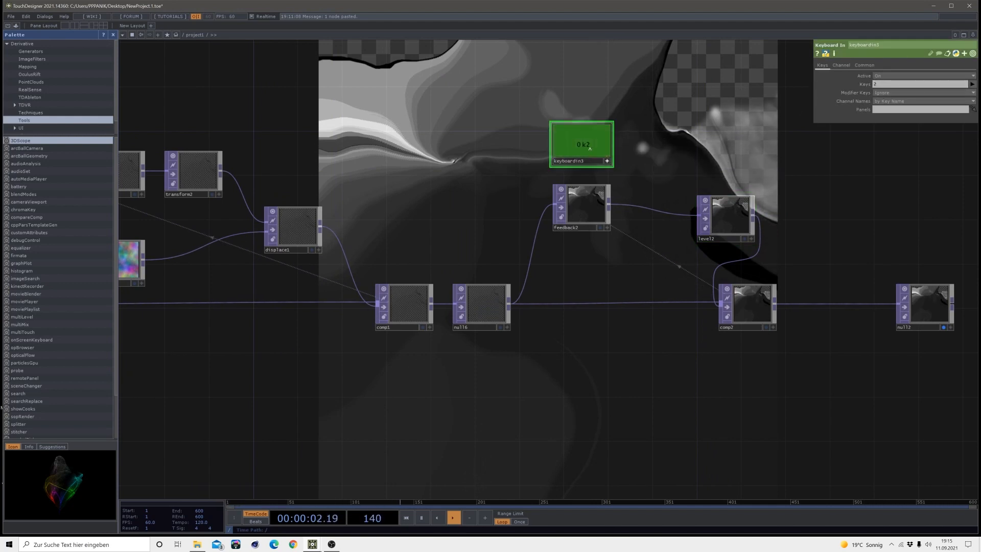
pyautogui.click(593, 199)
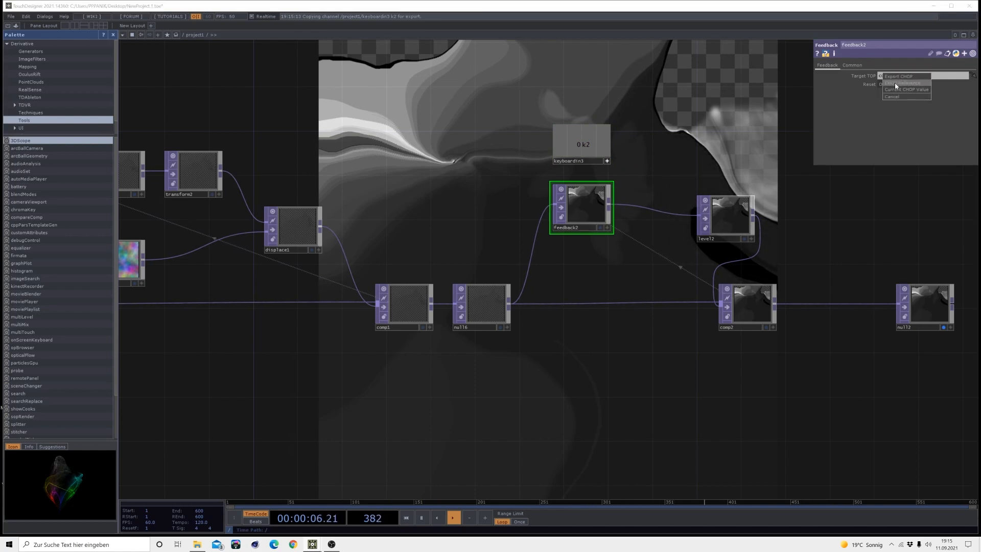
pyautogui.moveTo(655, 144); pyautogui.dragTo(615, 131)
# - Test the keyboard resets of the feedback loops by repeatedly clearing the painted trails
pyautogui.press('2')
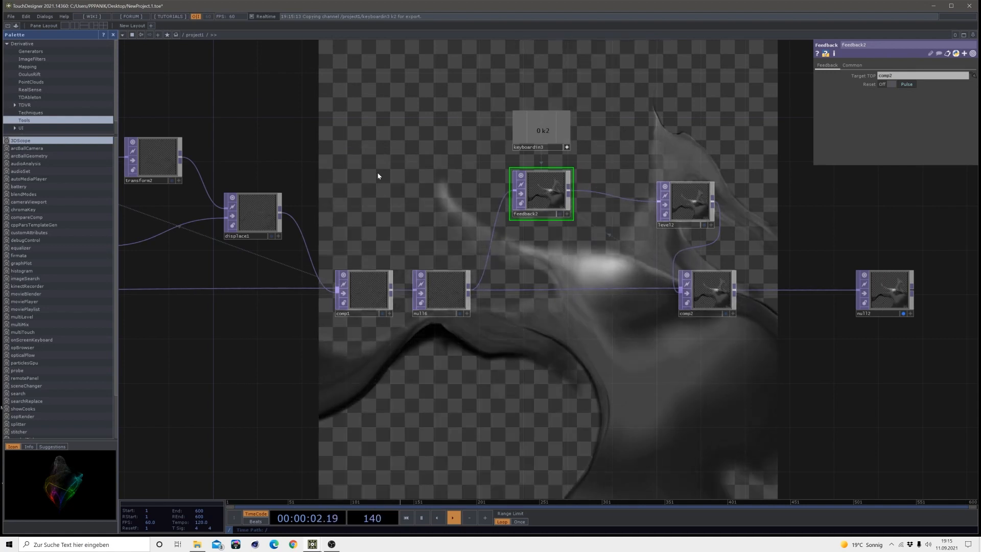
pyautogui.press('r')
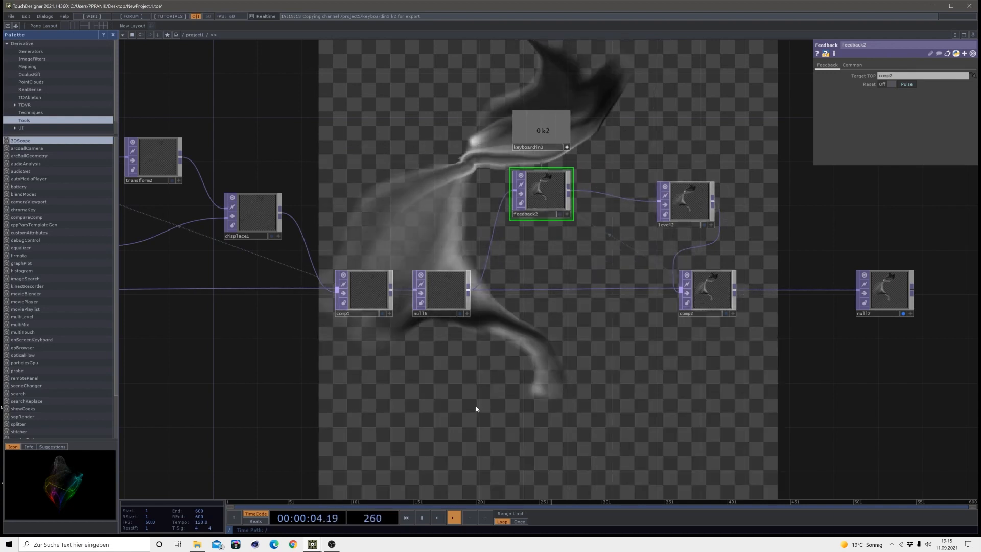
pyautogui.press('r')
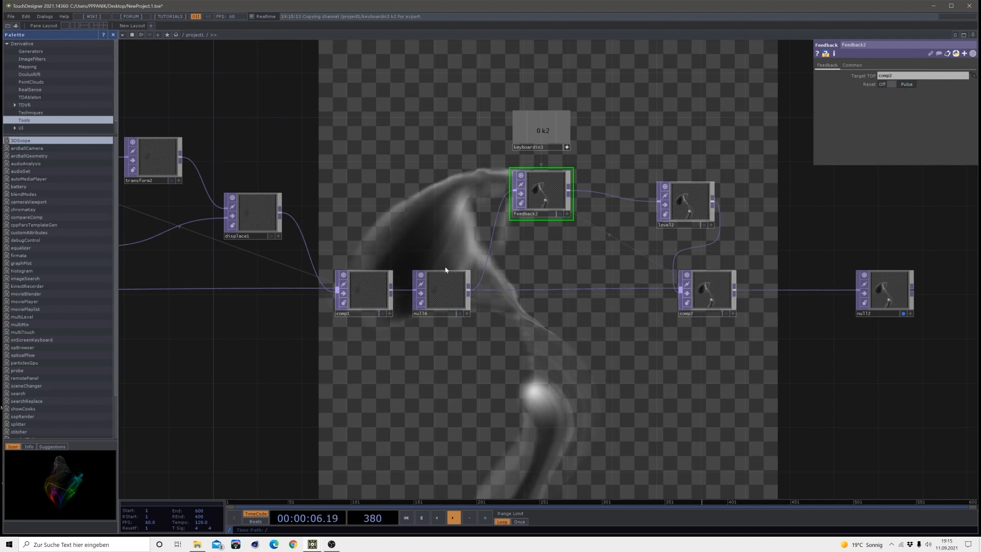
pyautogui.press('r')
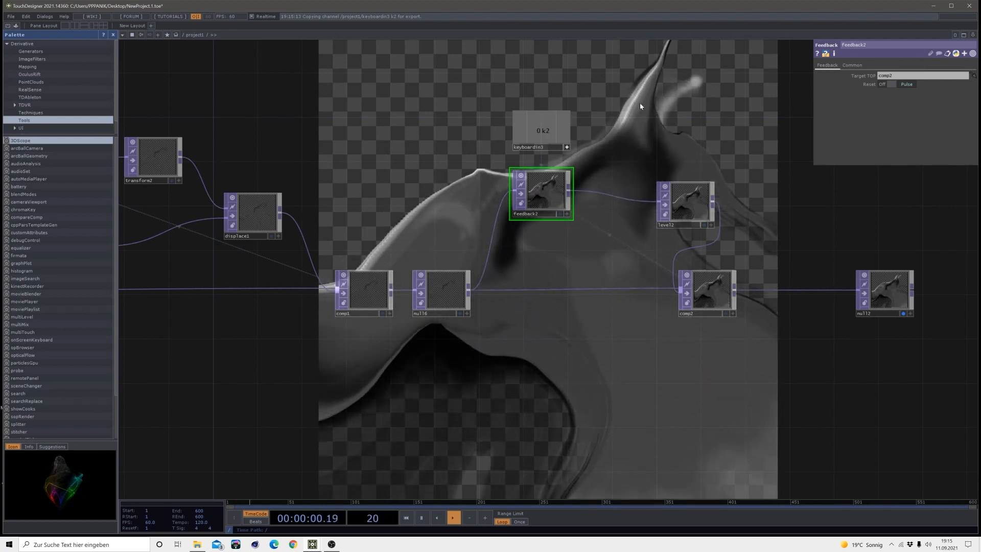
pyautogui.press('r')
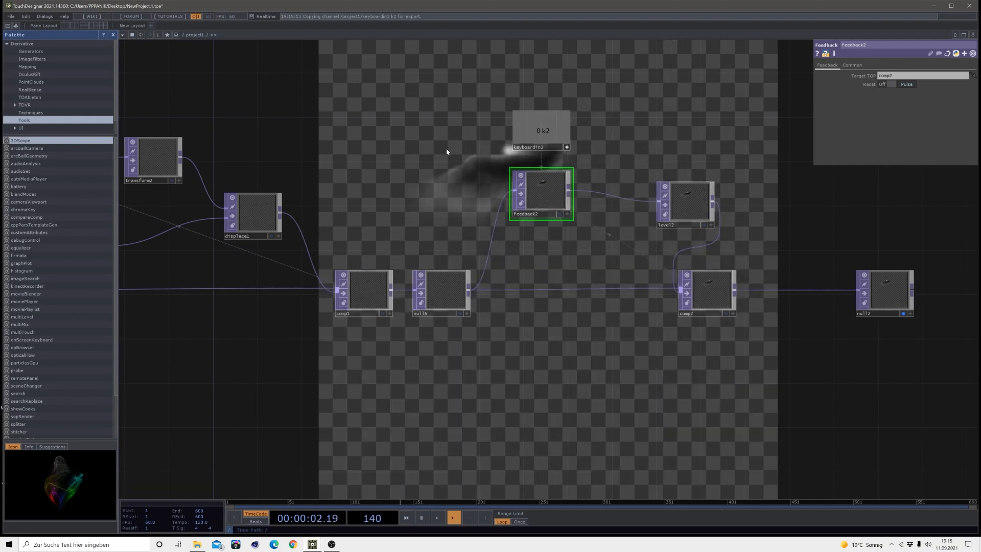
pyautogui.moveTo(400, 160); pyautogui.dragTo(437, 173)
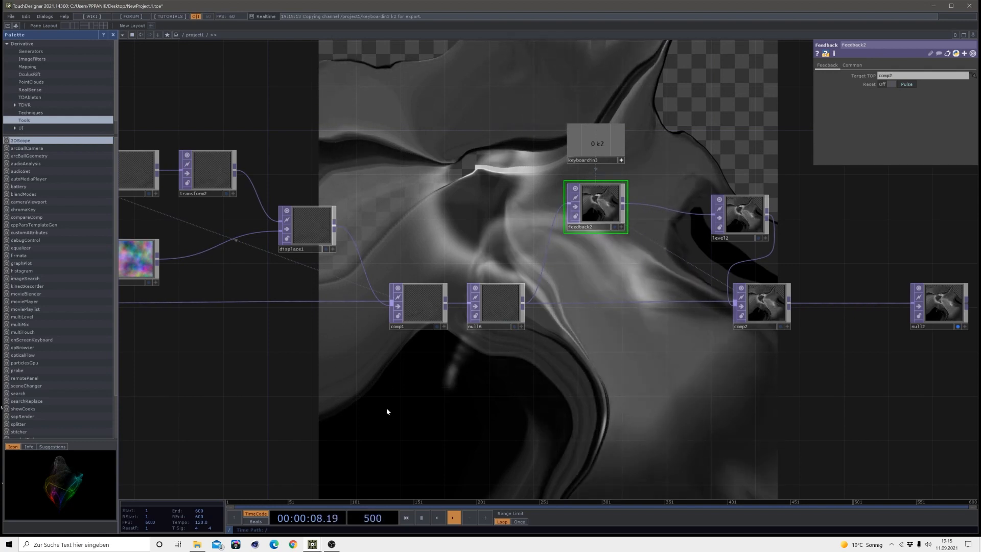
# - Move the final null farther along the chain and insert a Transform TOP between the second composite and that null
pyautogui.moveTo(867, 403); pyautogui.dragTo(421, 208)
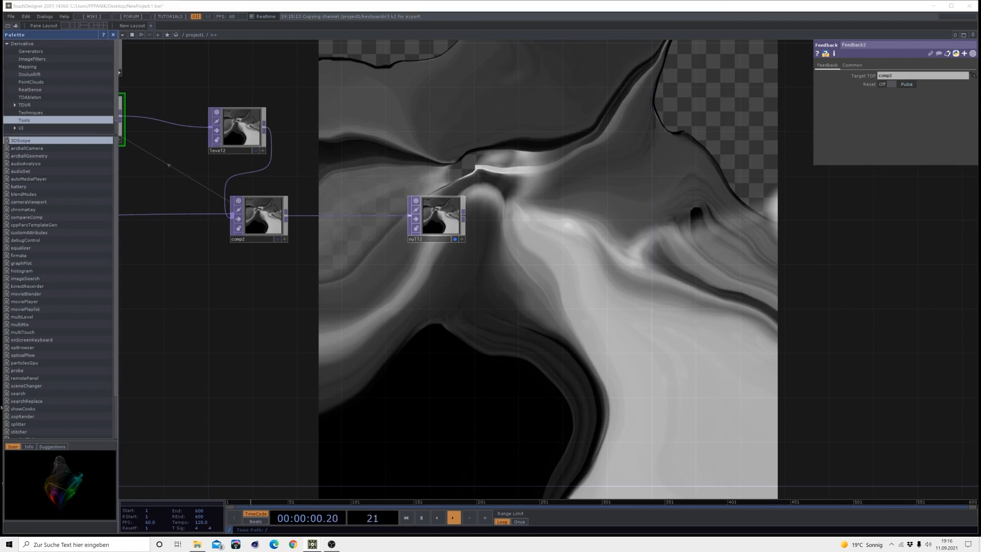
pyautogui.moveTo(436, 217); pyautogui.dragTo(813, 207)
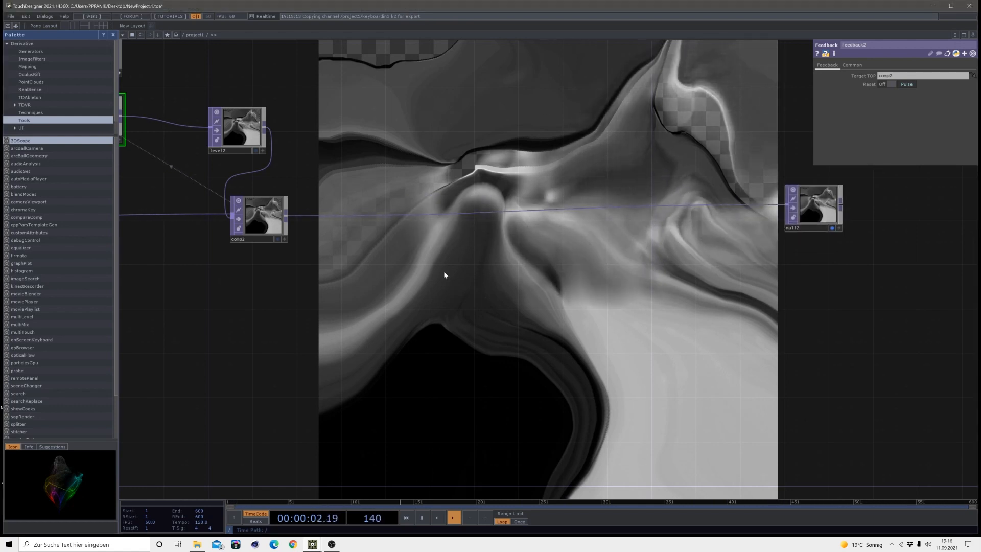
pyautogui.rightClick(418, 214)
pyautogui.click(455, 219)
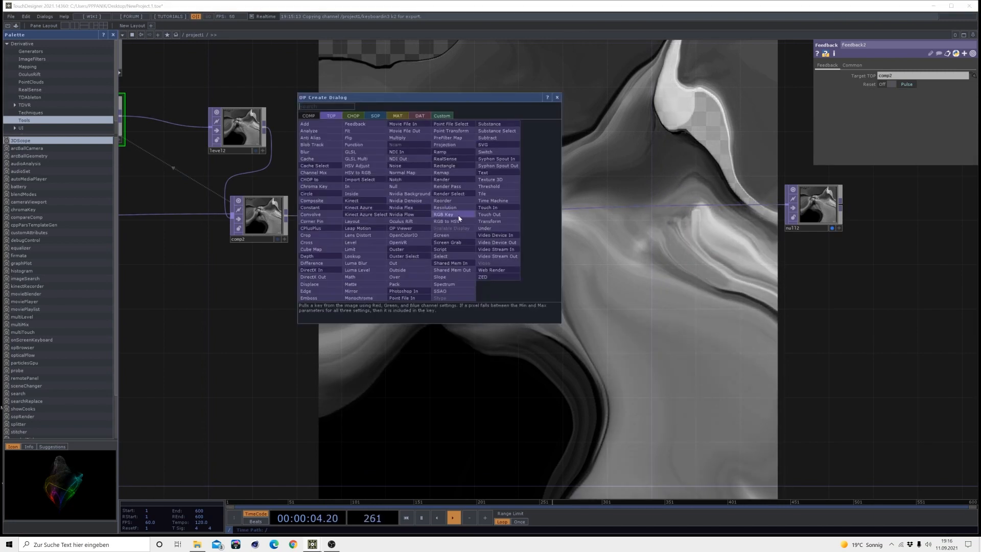
pyautogui.click(500, 224)
pyautogui.click(449, 217)
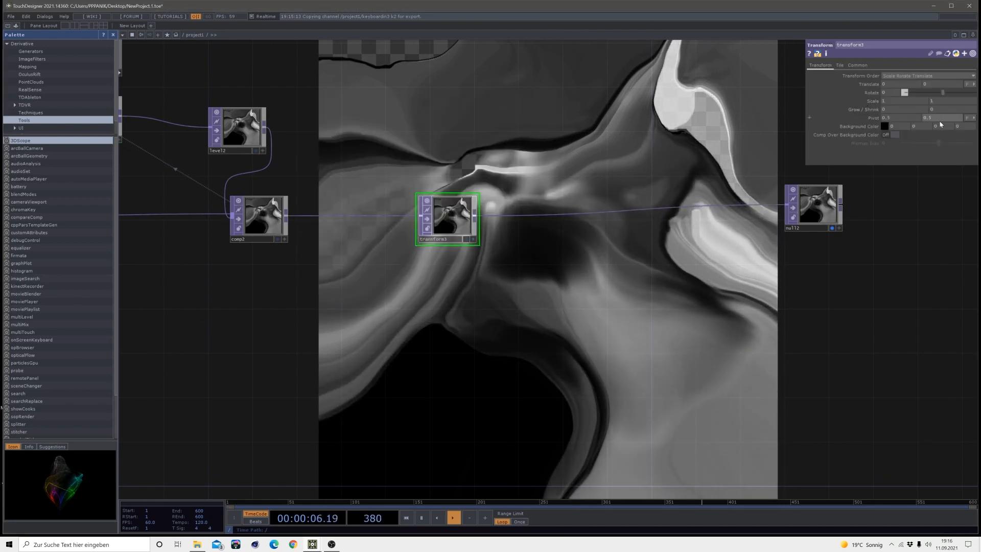
# - Set the new transform's background color alpha to 1 and turn on Comp Over Background Color
pyautogui.click(958, 126)
pyautogui.write('1')
pyautogui.press('Return')
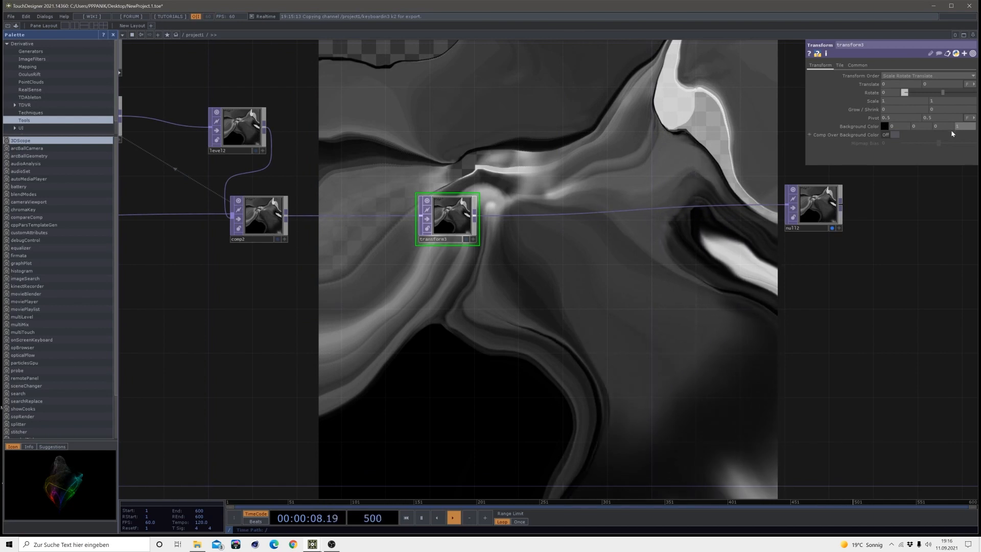
pyautogui.click(894, 135)
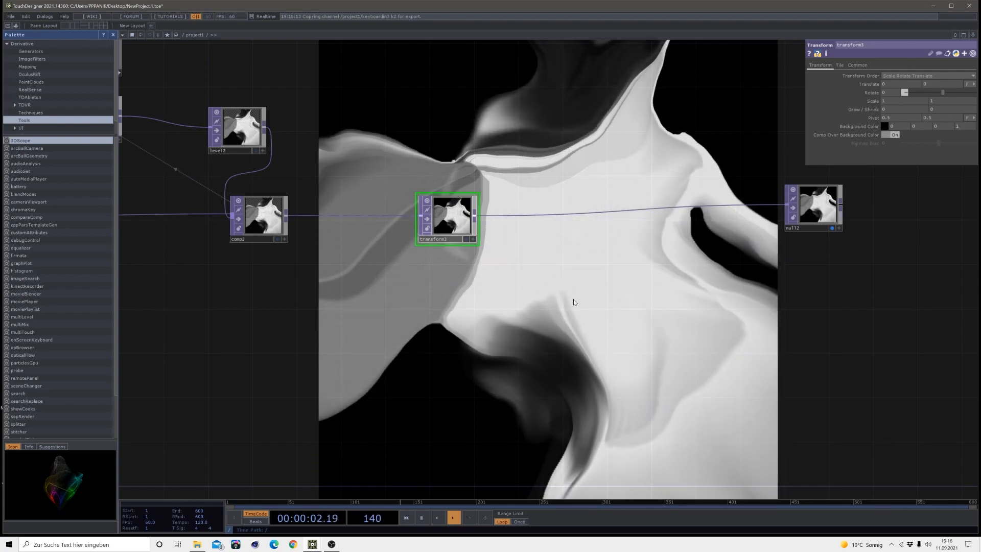
# - Pause the timeline, insert a Level TOP after the new transform and set its Invert to 1
pyautogui.press('space')
pyautogui.rightClick(506, 217)
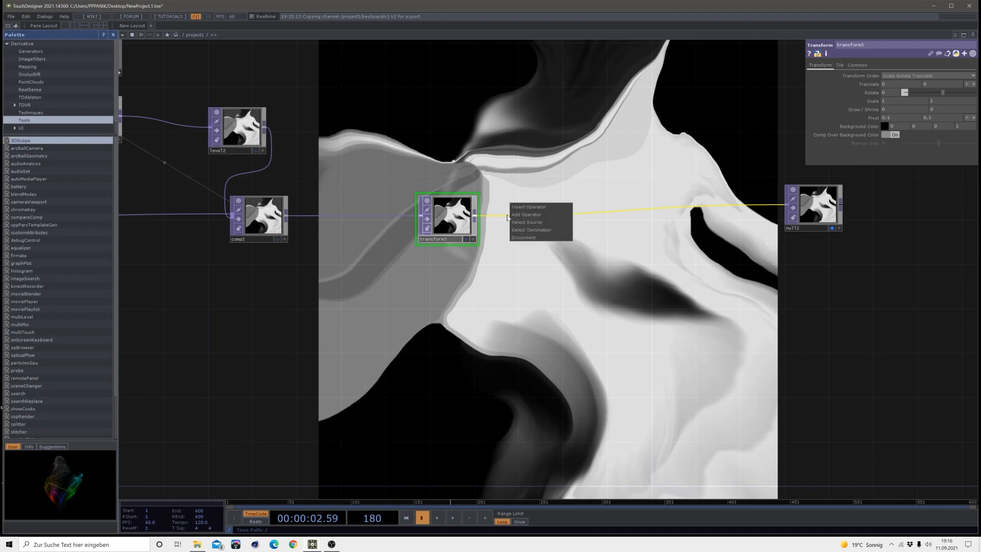
pyautogui.click(525, 209)
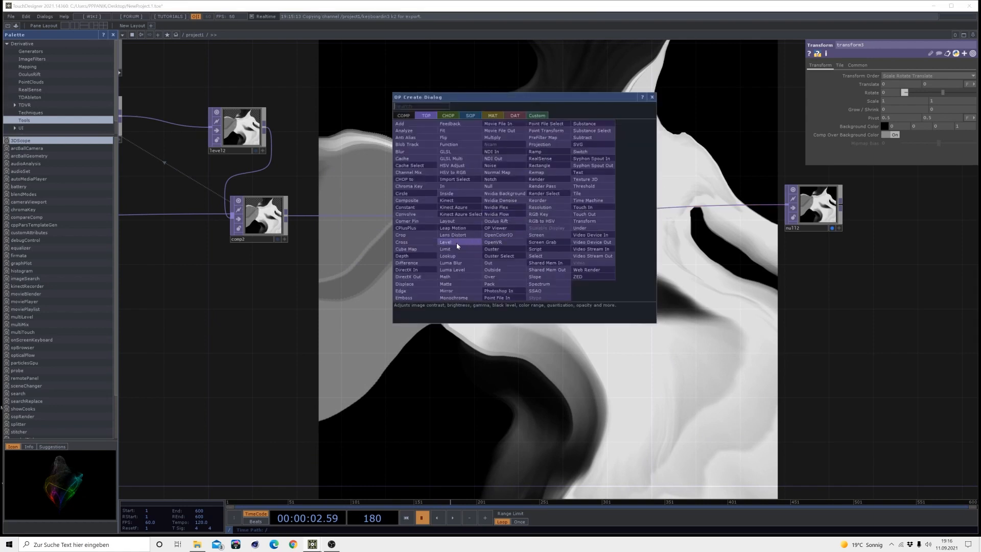
pyautogui.click(457, 243)
pyautogui.click(522, 186)
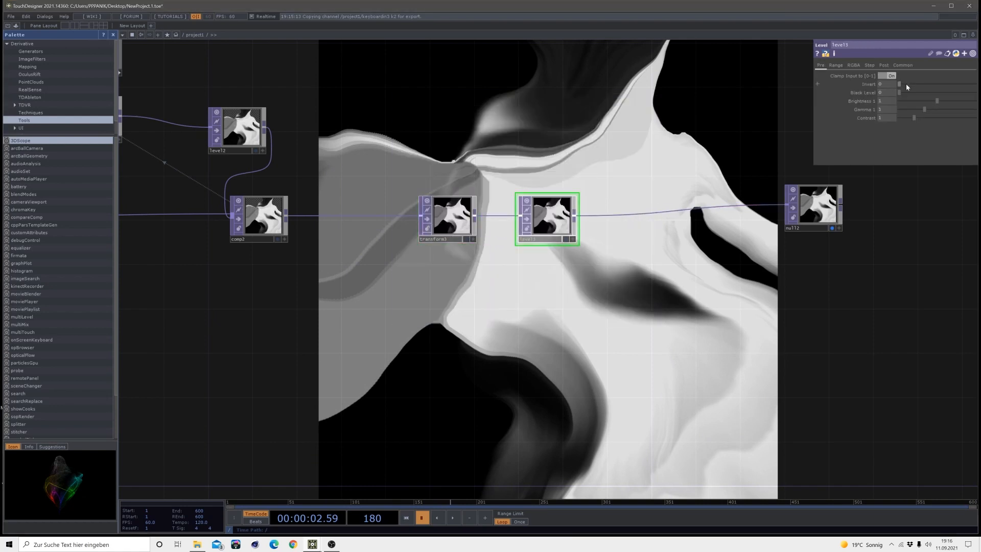
pyautogui.moveTo(906, 84); pyautogui.dragTo(975, 84)
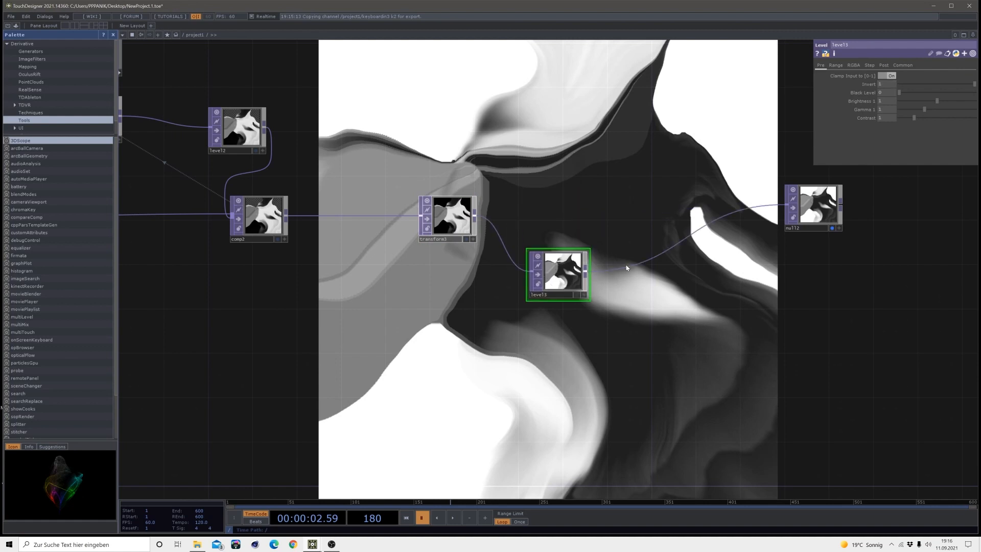
# - Insert a Composite TOP between the inverting level and the final null, wire the transform into it, and set its operation to Difference
pyautogui.click(636, 258)
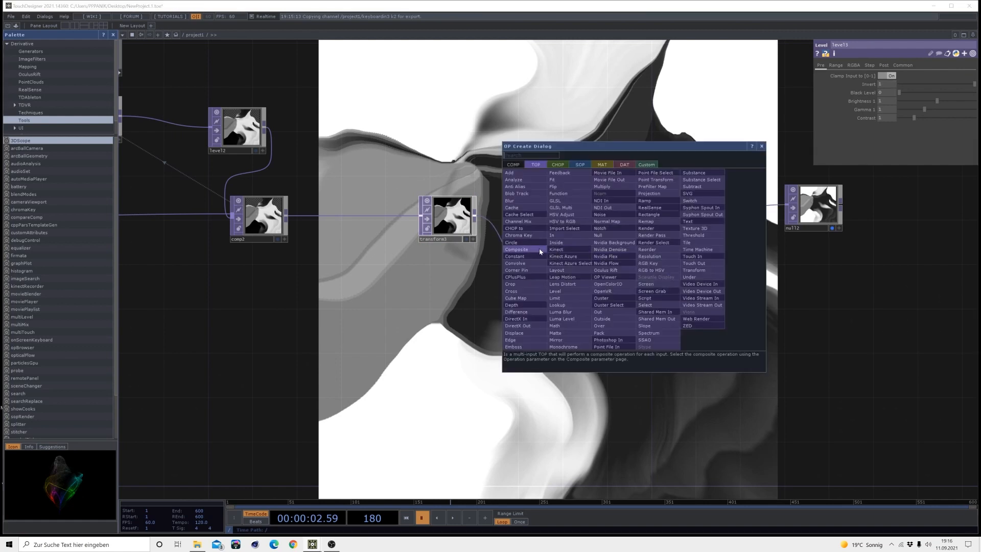
pyautogui.click(541, 251)
pyautogui.click(636, 219)
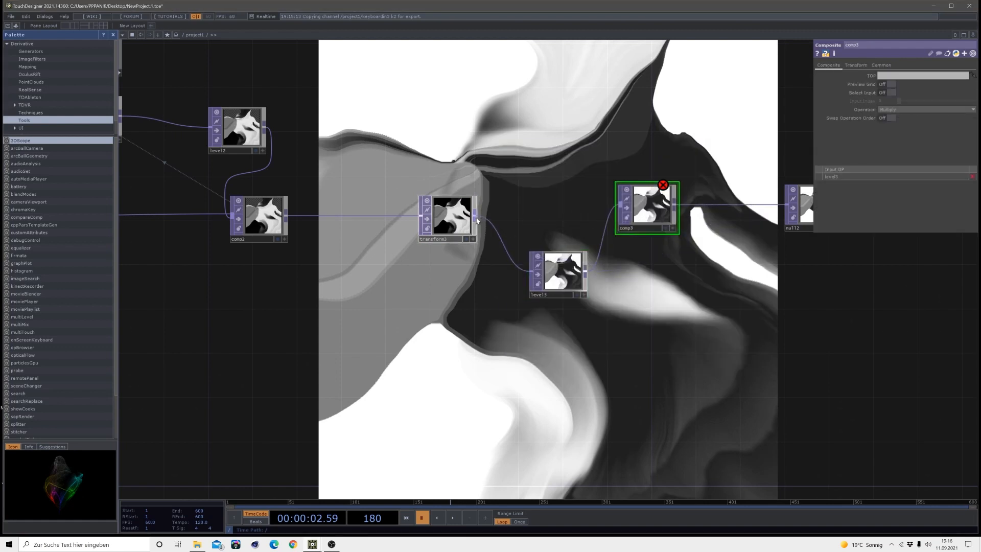
pyautogui.moveTo(606, 207); pyautogui.dragTo(619, 205)
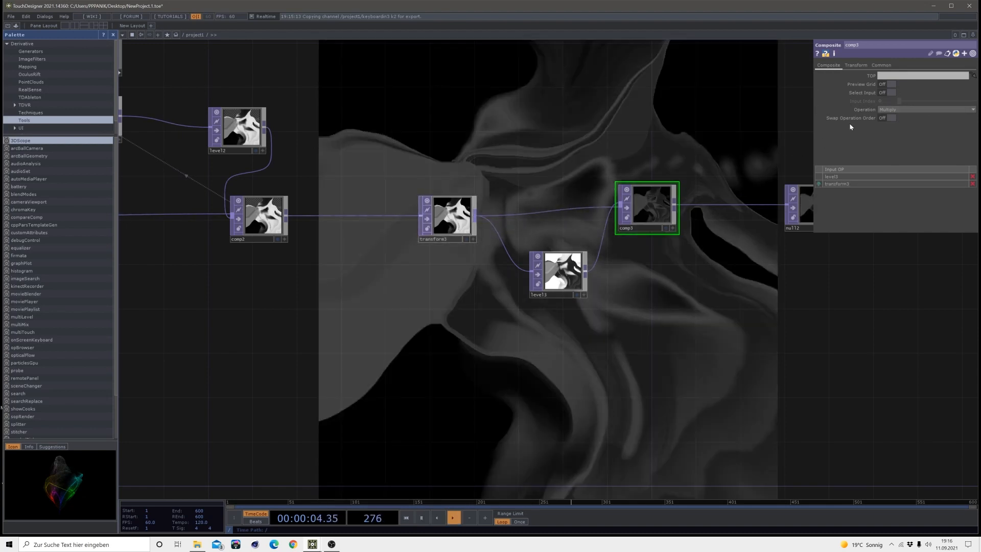
pyautogui.click(888, 111)
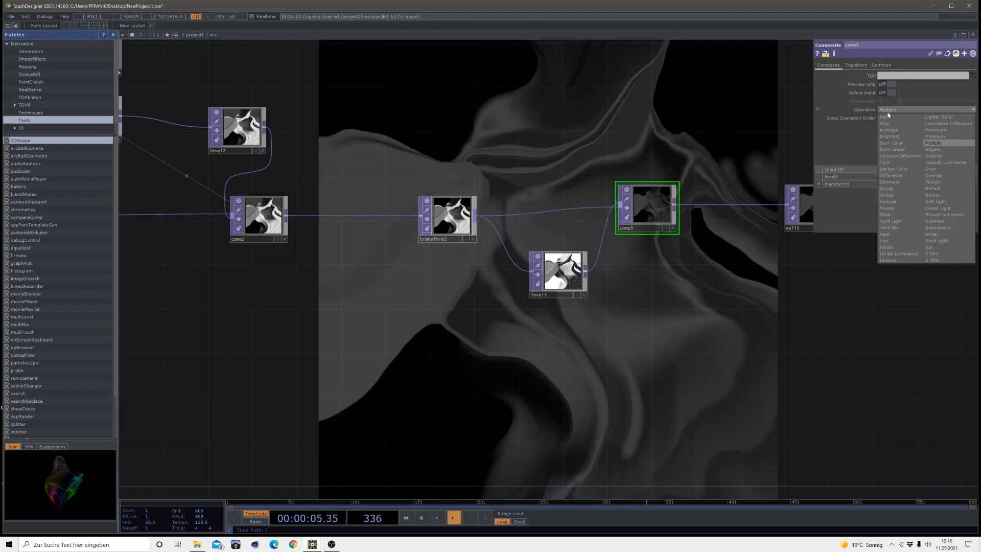
pyautogui.click(887, 177)
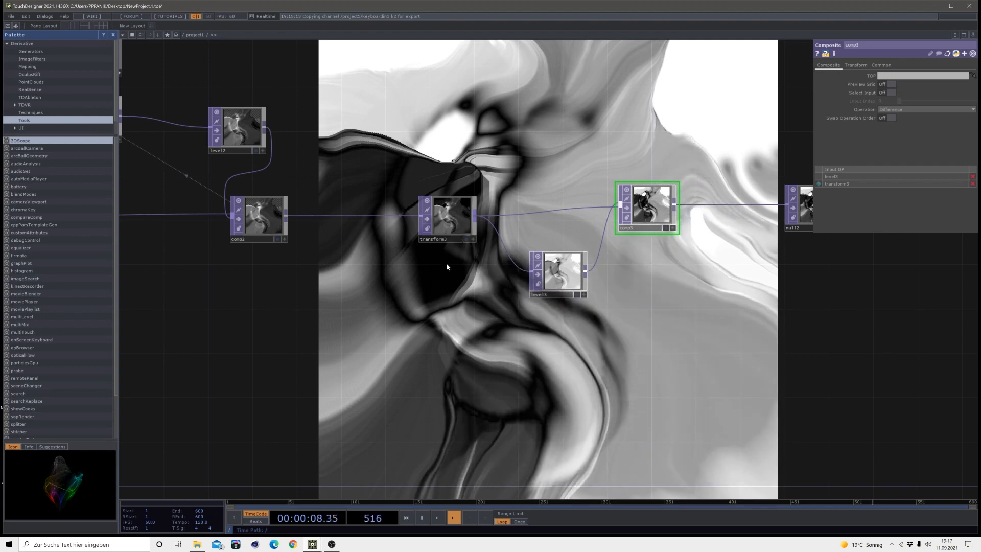
# - Align the Difference composite horizontally with the preceding transform in the network
pyautogui.scroll(5, 450, 214)
pyautogui.moveTo(443, 393); pyautogui.dragTo(209, 343)
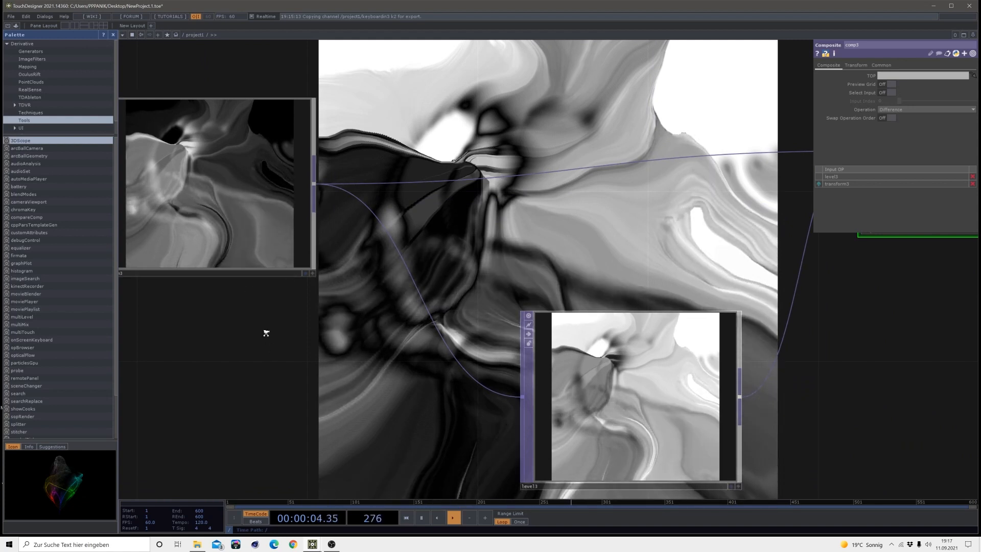
pyautogui.scroll(-4, 265, 333)
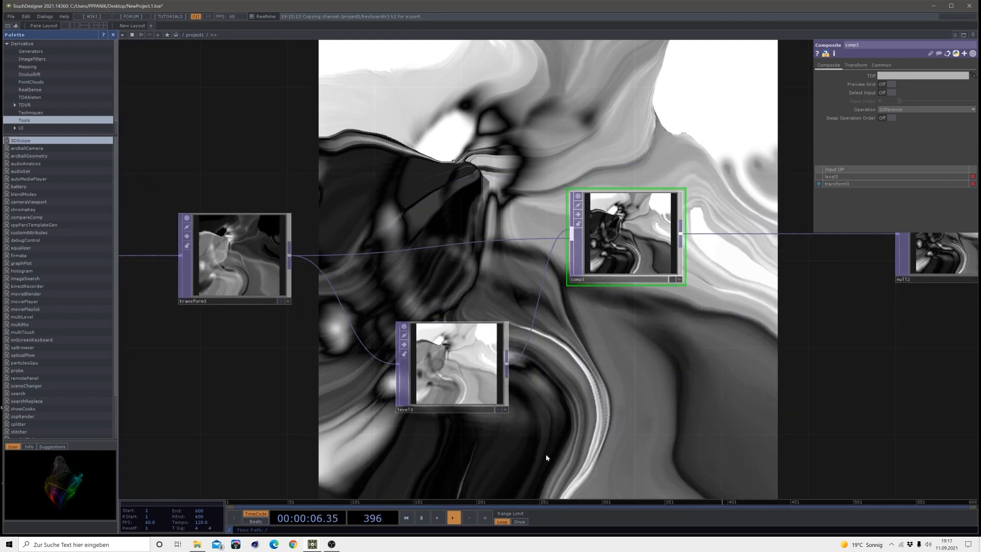
pyautogui.moveTo(645, 252); pyautogui.dragTo(645, 274)
pyautogui.scroll(-5, 645, 271)
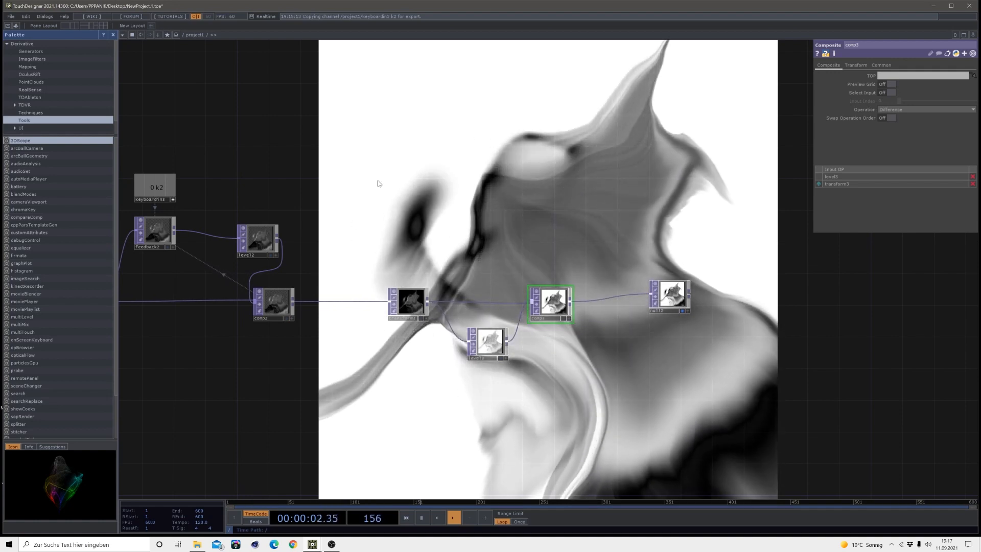
# - Make room after the Difference composite, insert a Noise TOP before the final null, and set its type to Random (GPU)
pyautogui.moveTo(664, 299); pyautogui.dragTo(705, 198)
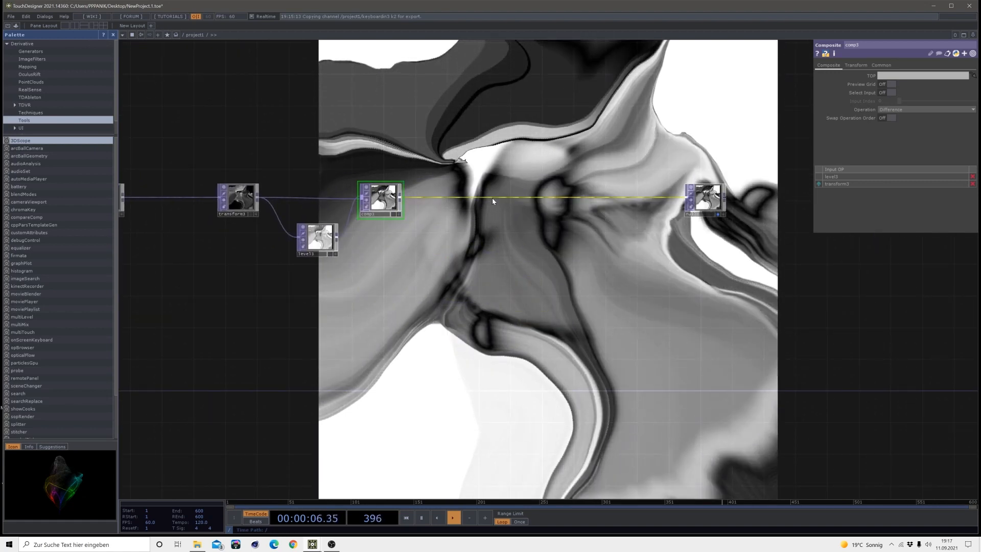
pyautogui.rightClick(492, 201)
pyautogui.click(506, 203)
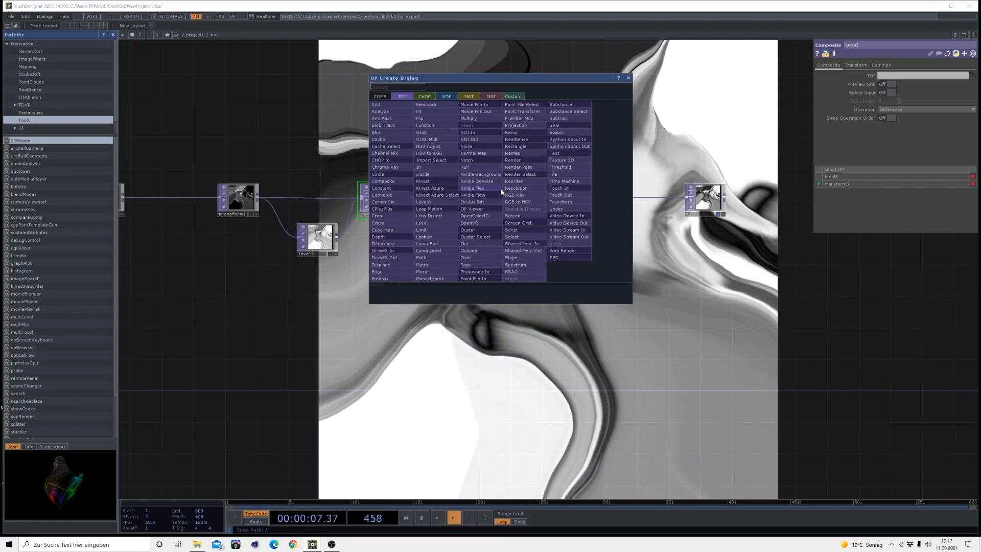
pyautogui.click(467, 146)
pyautogui.click(476, 198)
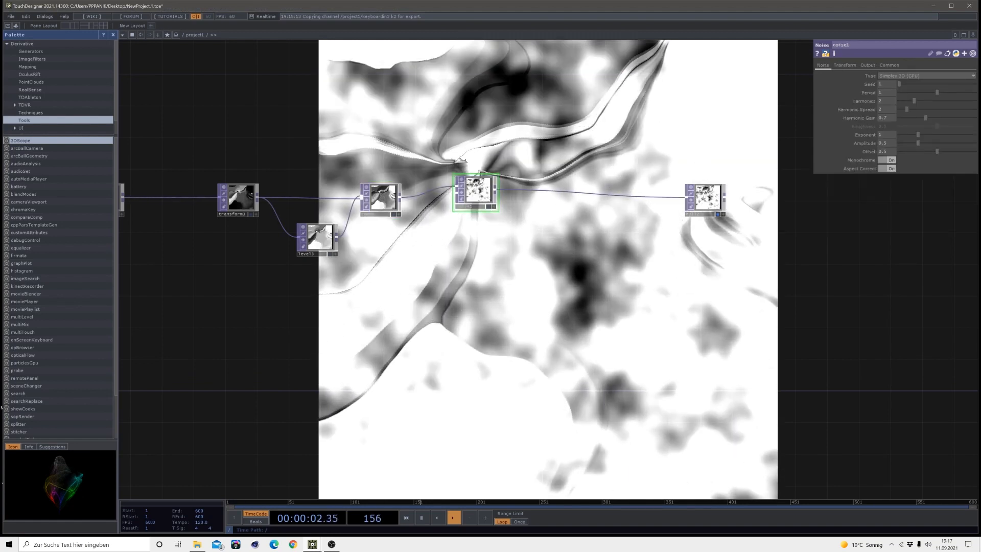
pyautogui.click(879, 76)
pyautogui.click(895, 123)
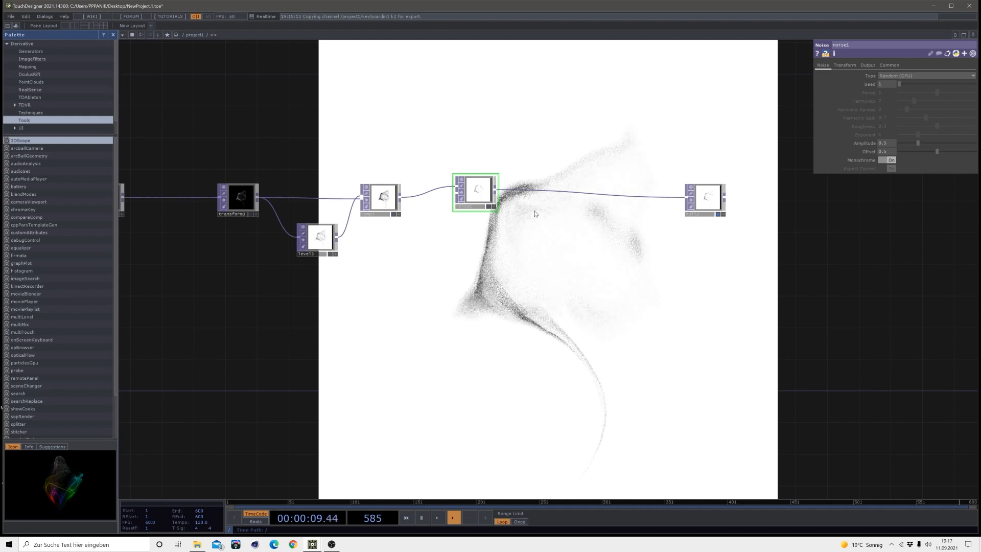
# - Set the Random noise's amplitude to 0.15 and its offset to 0.13
pyautogui.scroll(5, 424, 285)
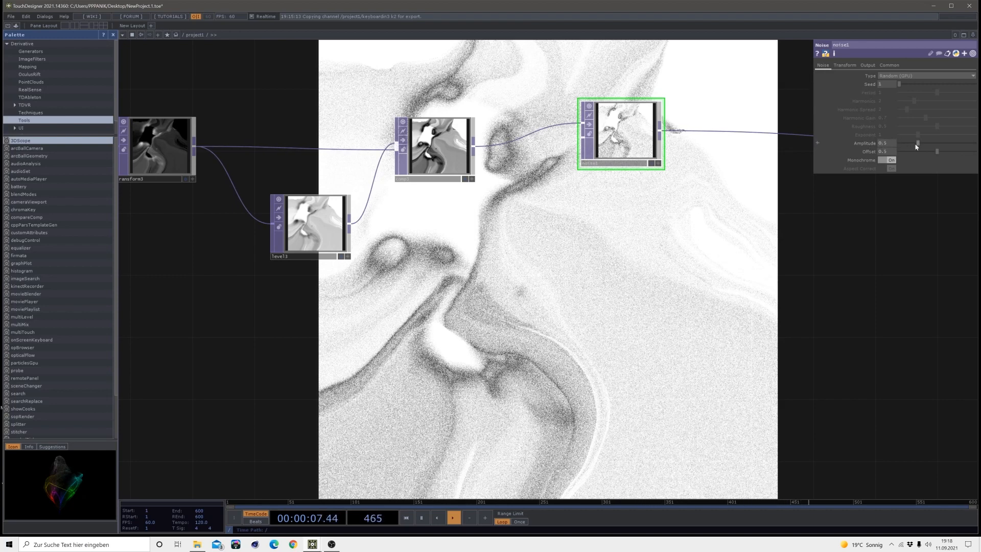
pyautogui.moveTo(916, 147); pyautogui.dragTo(914, 147)
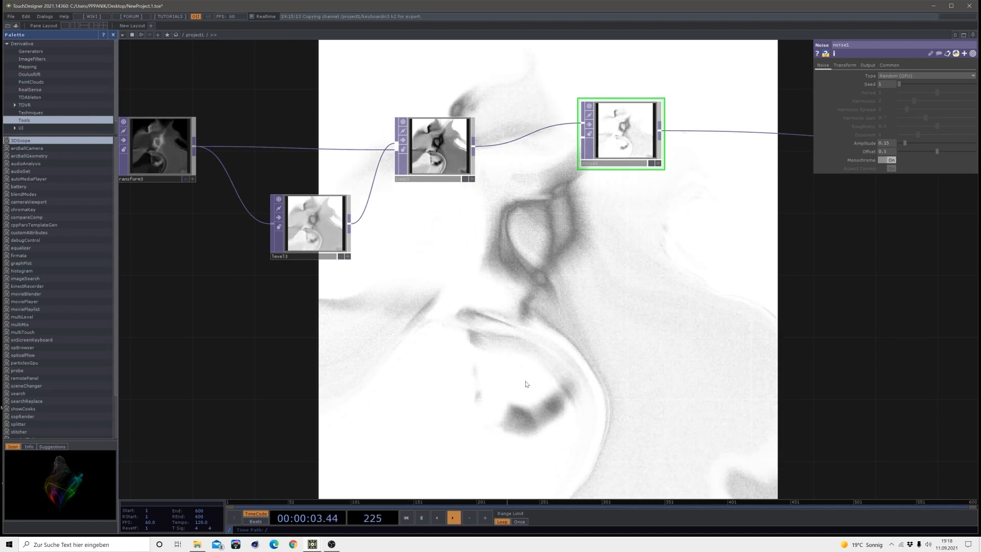
pyautogui.click(910, 152)
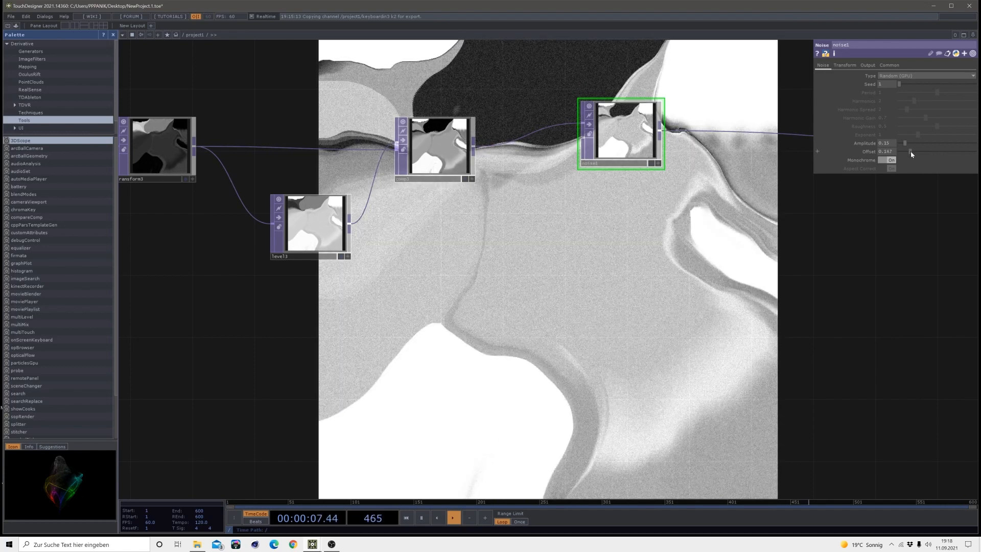
pyautogui.moveTo(911, 155); pyautogui.dragTo(910, 155)
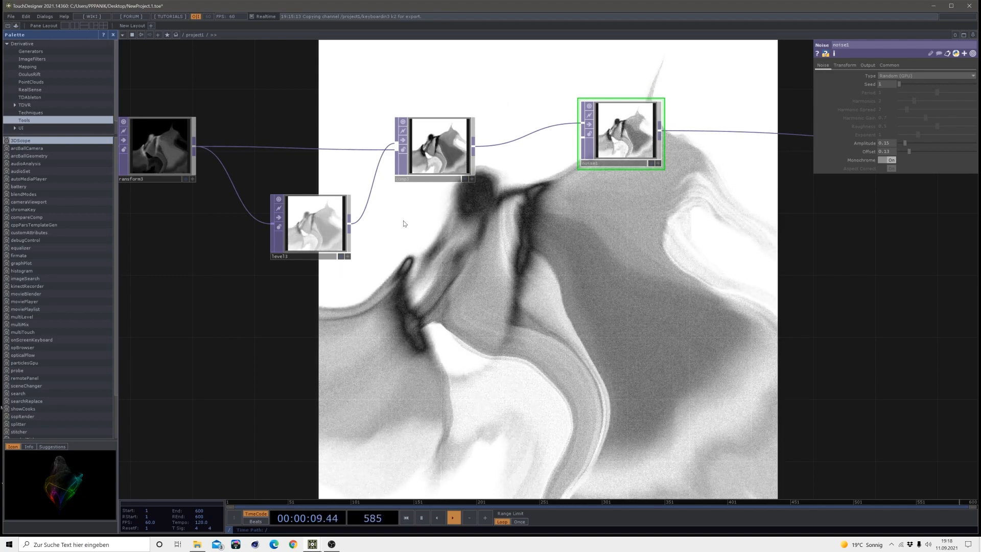
# - Examine the Difference composite's image up close and compare it with the grainy noise output
pyautogui.scroll(3, 431, 130)
pyautogui.scroll(3, 430, 129)
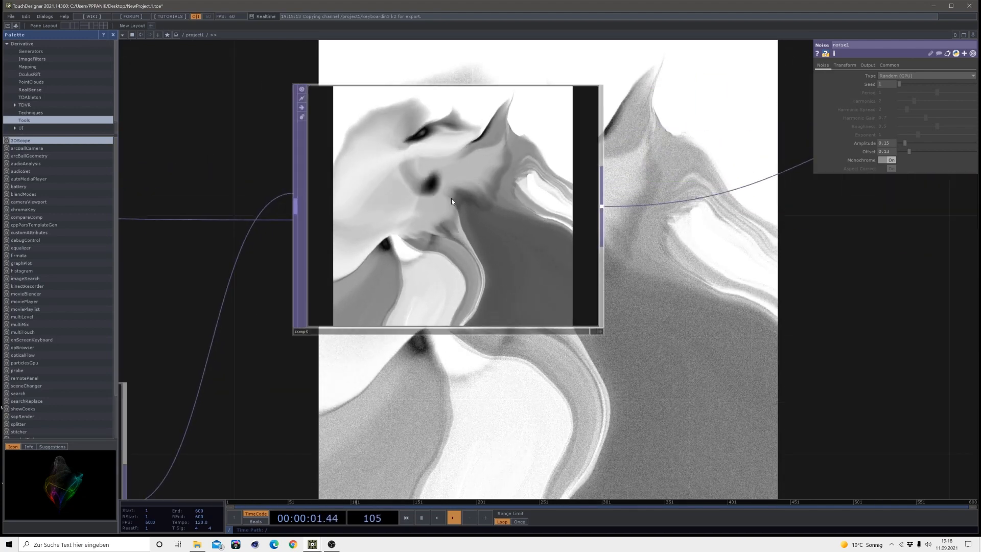
pyautogui.moveTo(618, 380); pyautogui.dragTo(546, 336)
pyautogui.scroll(3, 563, 286)
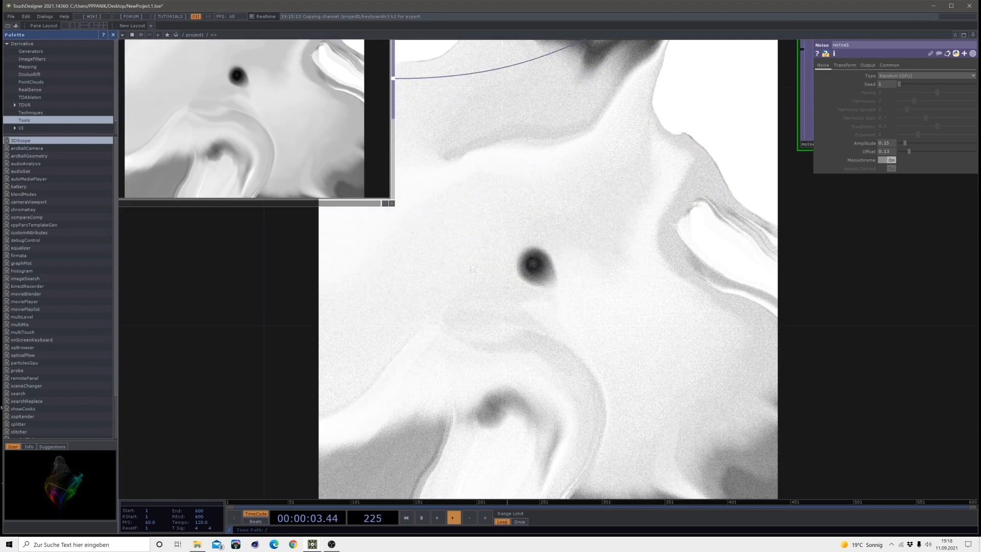
pyautogui.scroll(-4, 572, 288)
pyautogui.scroll(3, 577, 290)
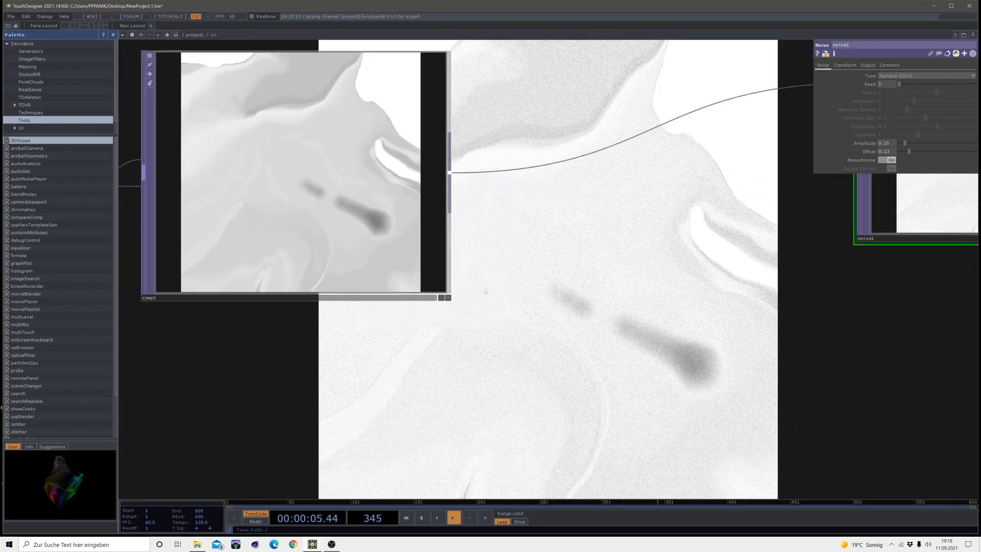
pyautogui.scroll(-6, 531, 322)
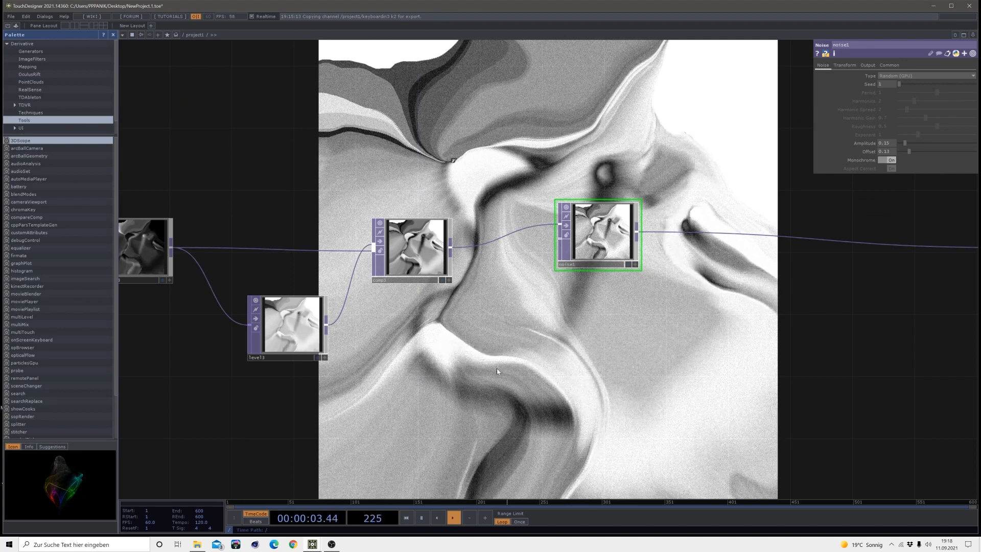
pyautogui.scroll(-1, 625, 355)
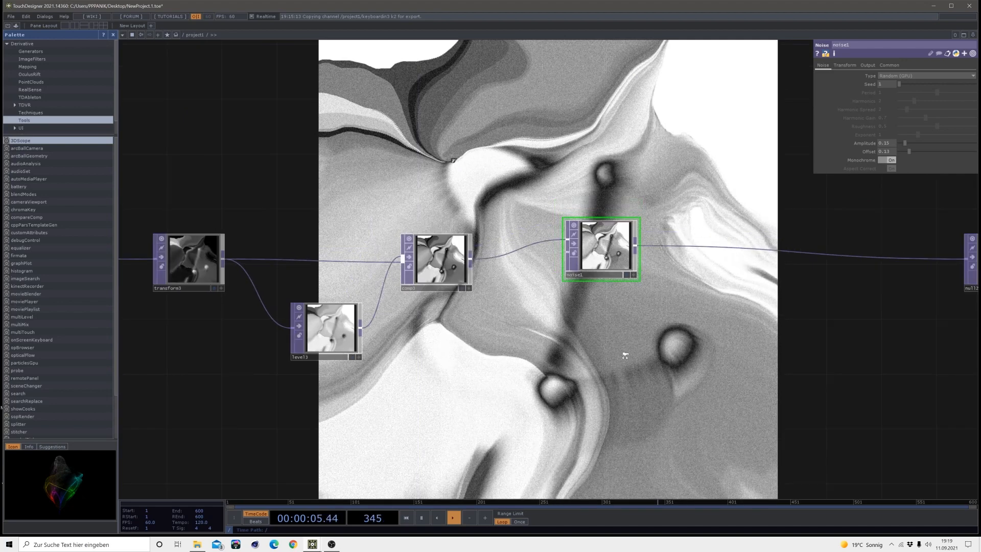
pyautogui.scroll(-2, 625, 356)
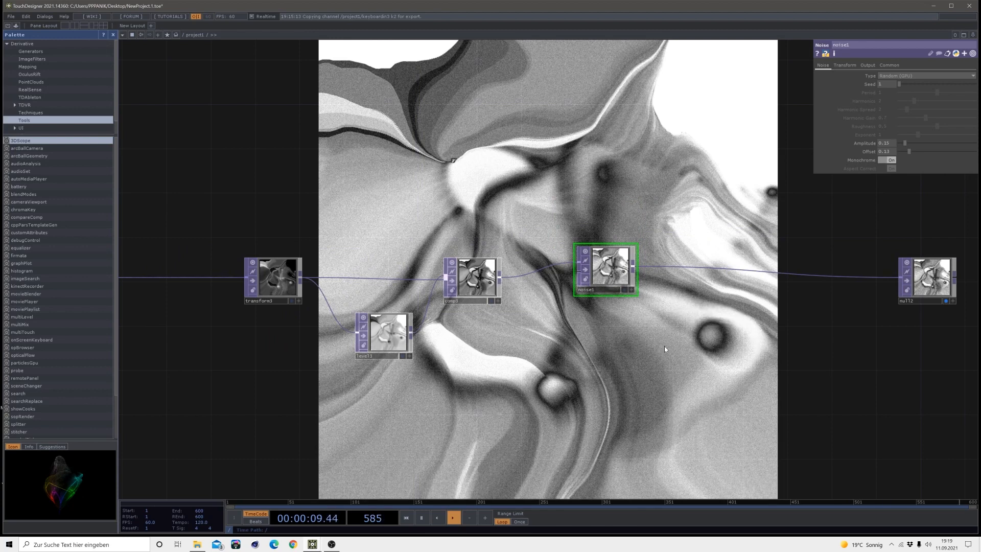
# - Make room after the Random noise, insert a Lookup TOP before the final null, and align it with its neighbours
pyautogui.moveTo(666, 346); pyautogui.dragTo(536, 210)
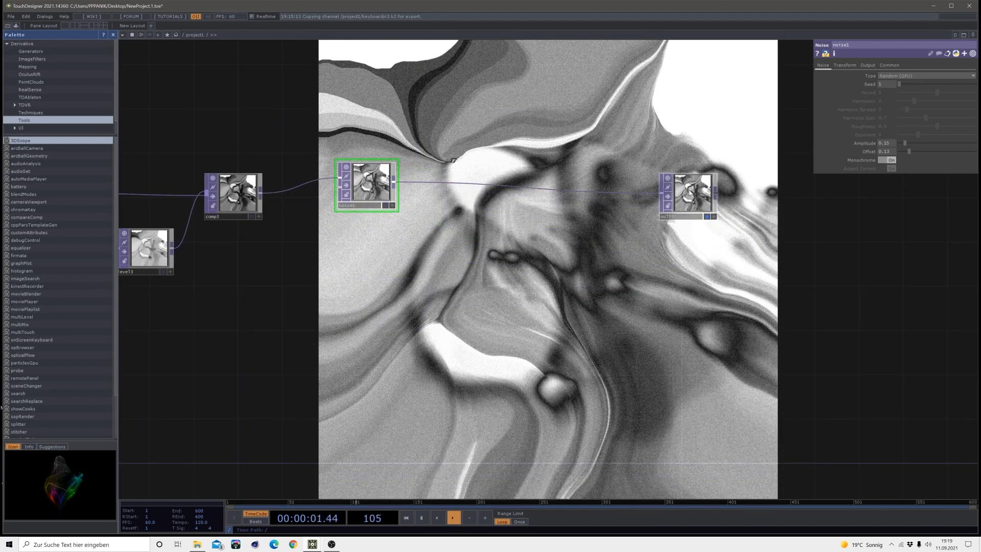
pyautogui.moveTo(691, 192); pyautogui.dragTo(724, 182)
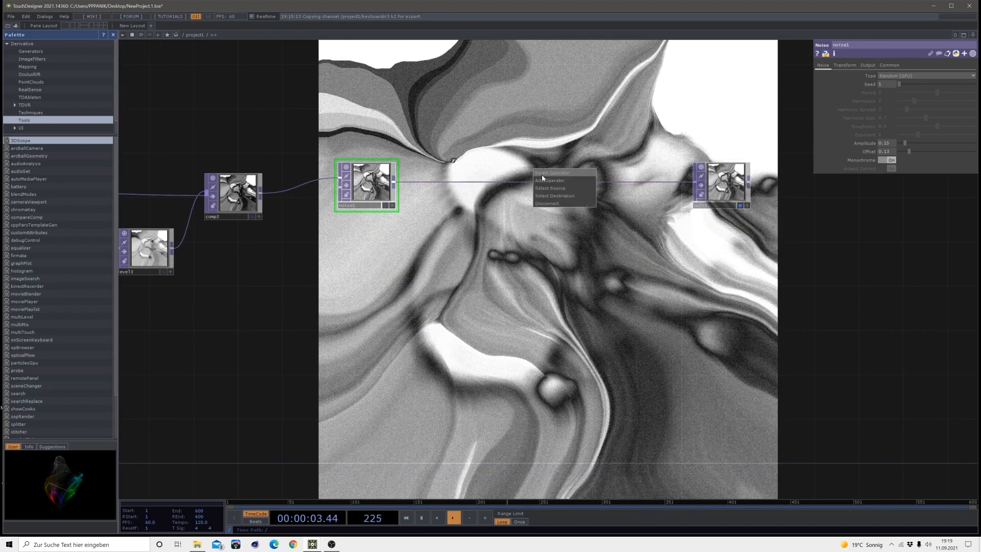
pyautogui.click(545, 174)
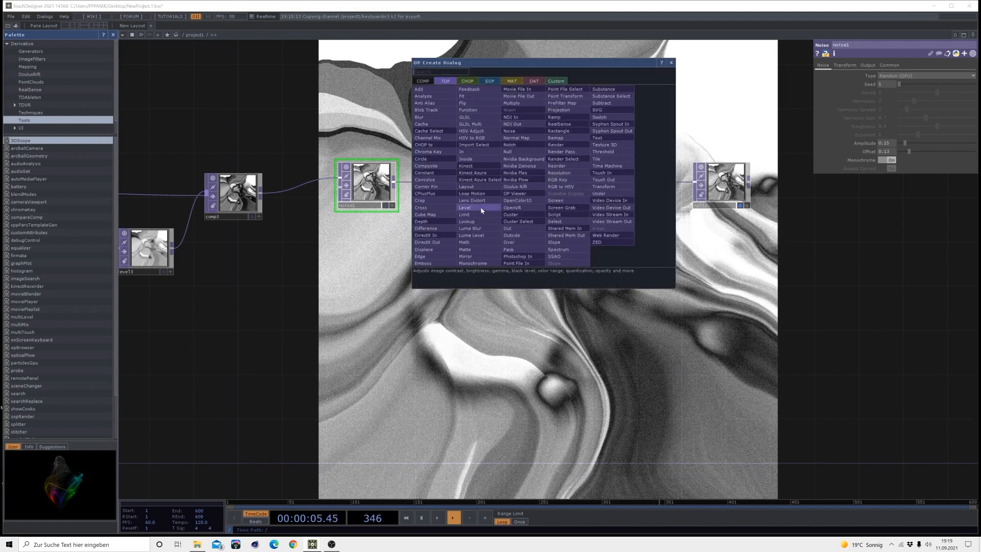
pyautogui.click(471, 222)
pyautogui.click(521, 174)
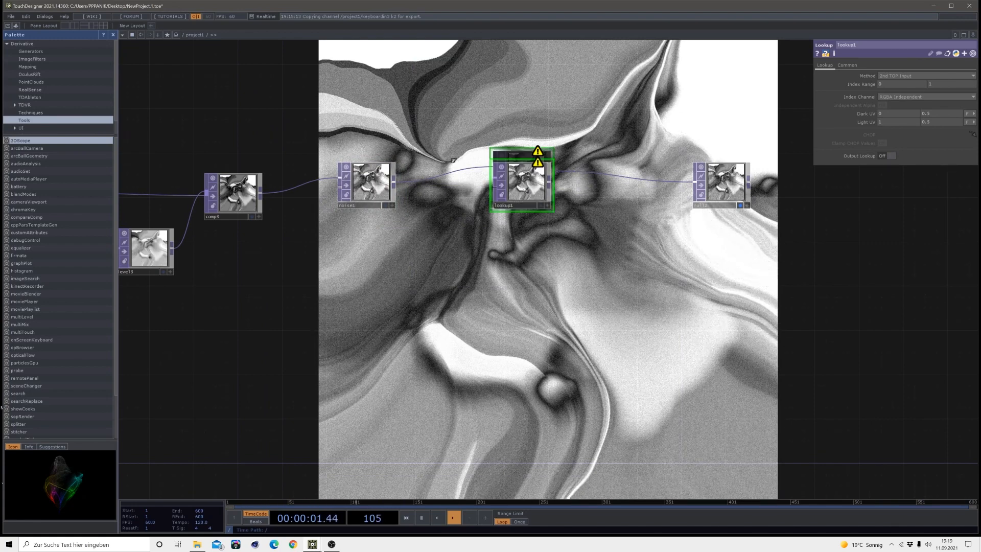
pyautogui.moveTo(504, 190); pyautogui.dragTo(525, 191)
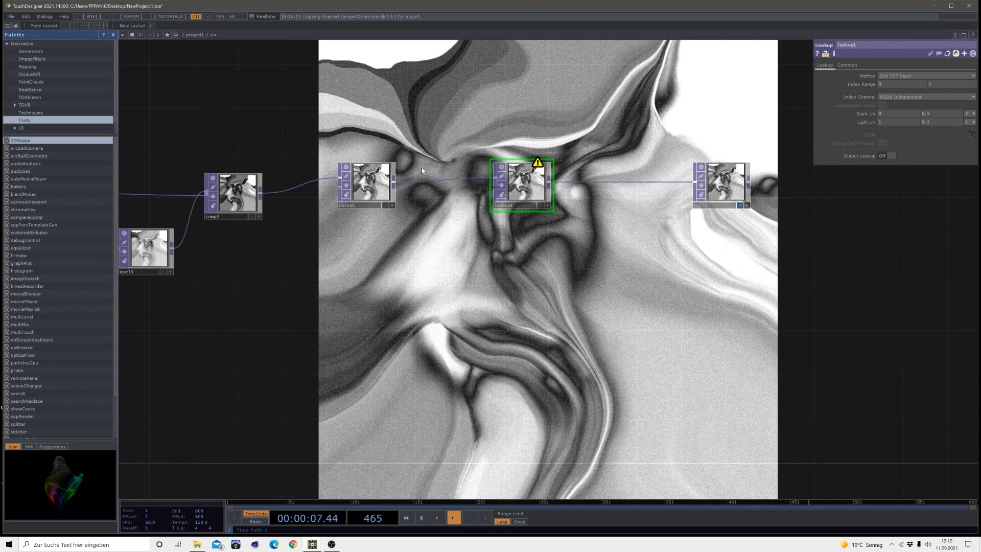
# - Add a Ramp TOP fed by the Random noise and wire its output into the Lookup's second input
pyautogui.press('Tab')
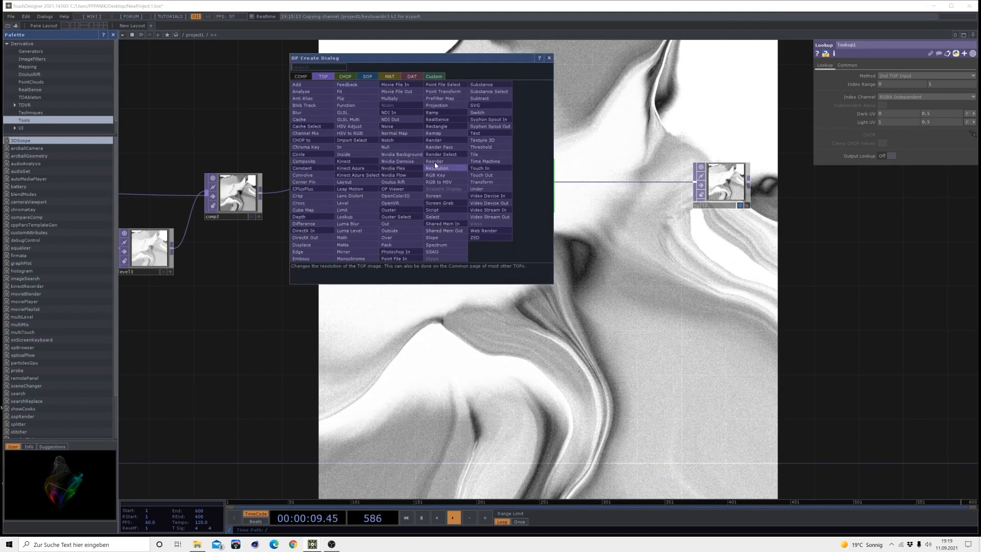
pyautogui.click(426, 114)
pyautogui.click(405, 227)
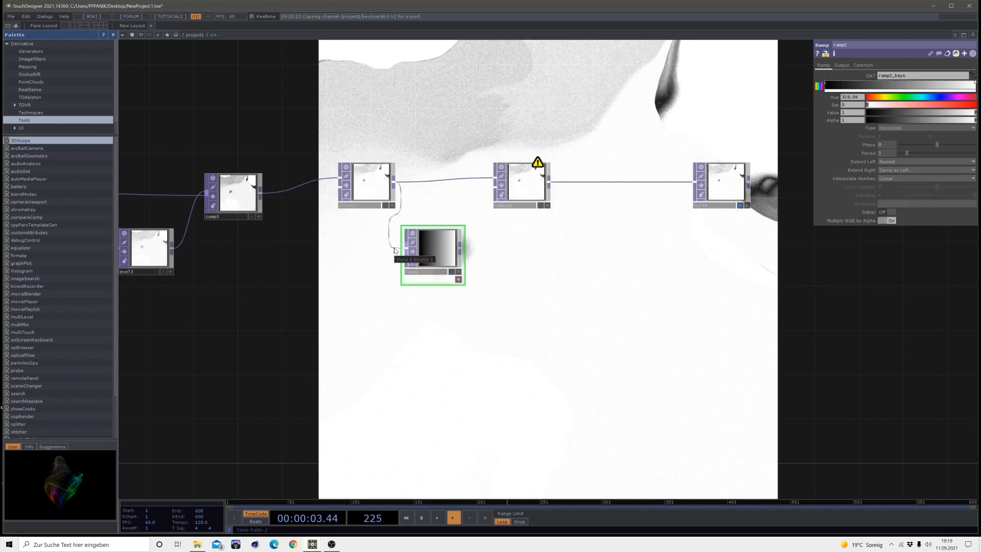
pyautogui.scroll(3, 434, 245)
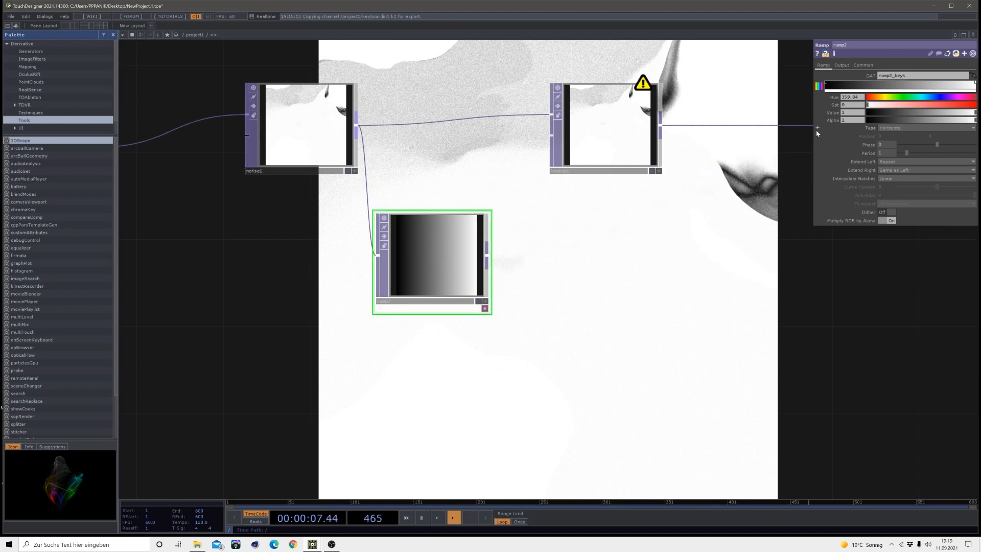
pyautogui.click(541, 143)
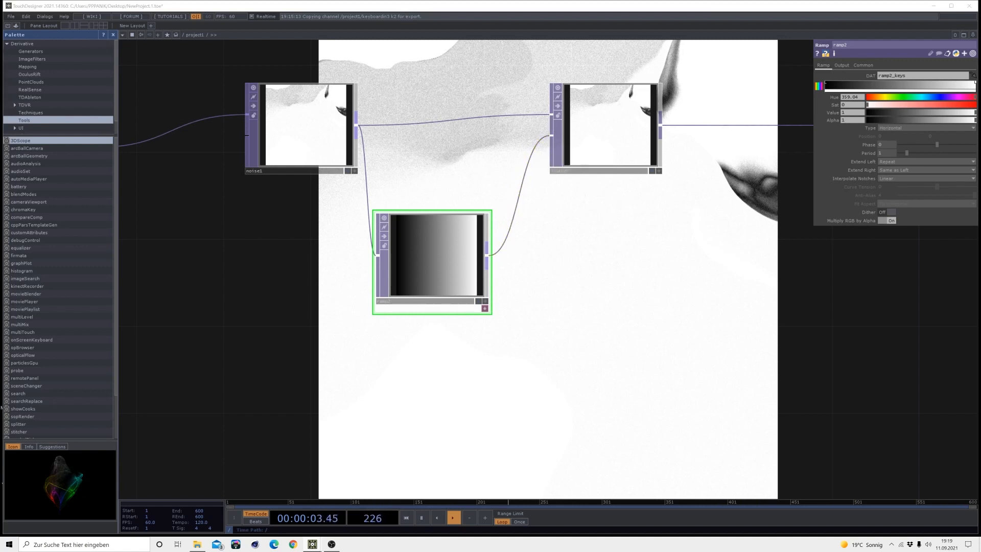
pyautogui.click(458, 262)
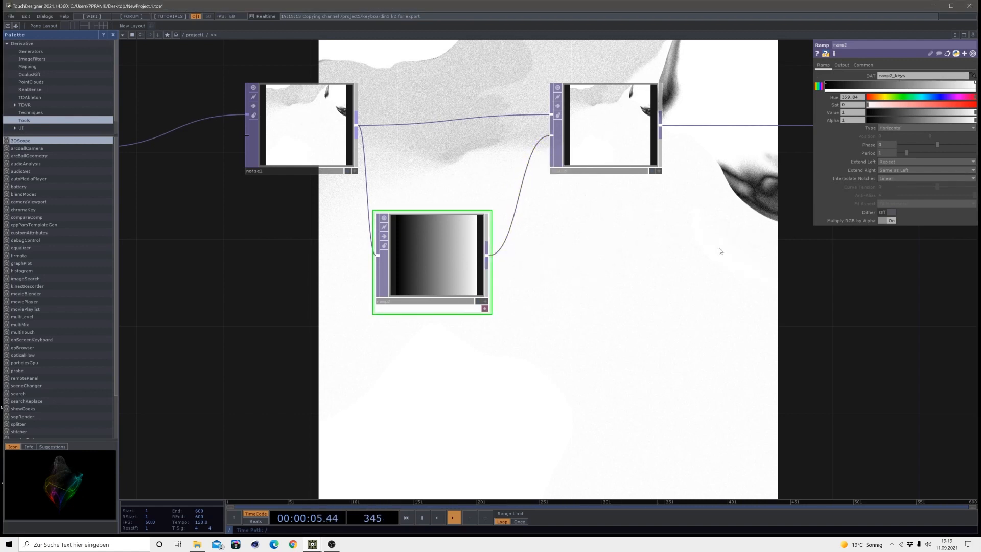
# - Give the ramp's key near the bright end a fully saturated yellow-green colour with value 0.924433
pyautogui.scroll(-2, 649, 273)
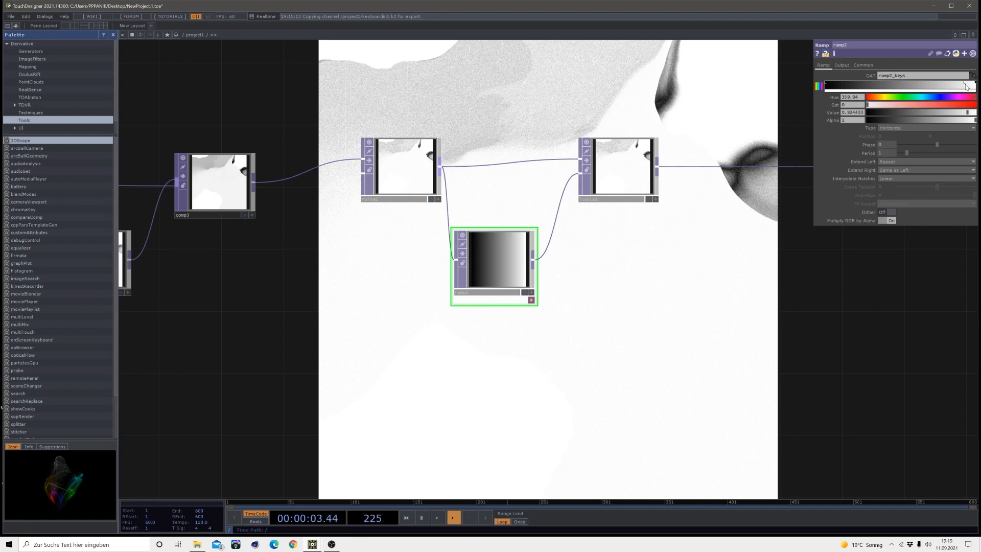
pyautogui.moveTo(930, 104); pyautogui.dragTo(956, 103)
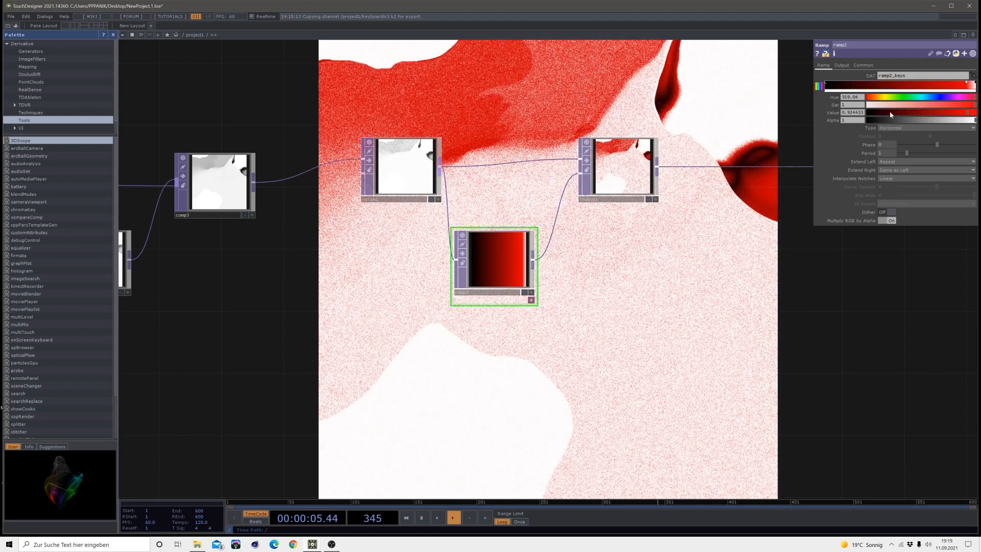
pyautogui.moveTo(884, 101); pyautogui.dragTo(889, 101)
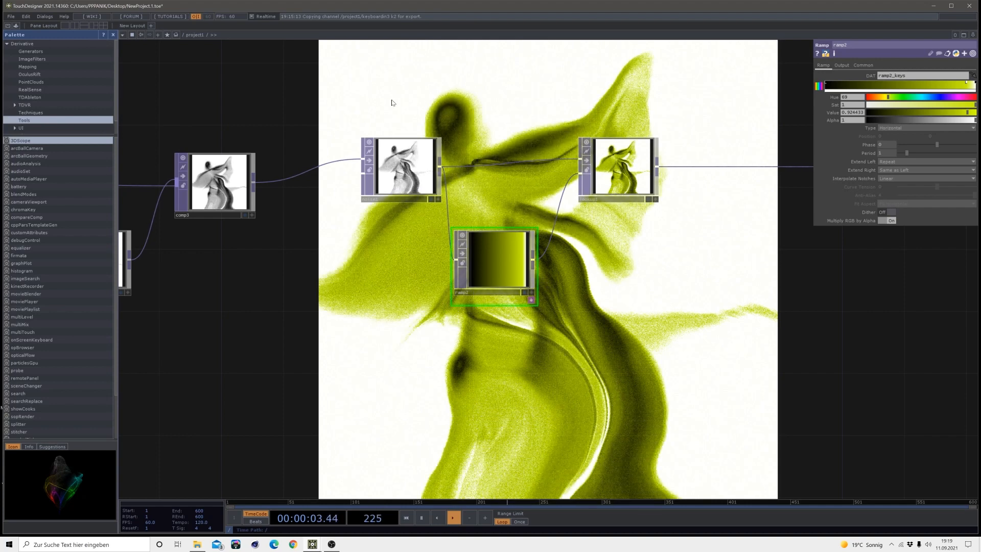
# - Add a dark green key in the ramp's darker part with hue 110, saturation 1 and value 0.216
pyautogui.click(868, 83)
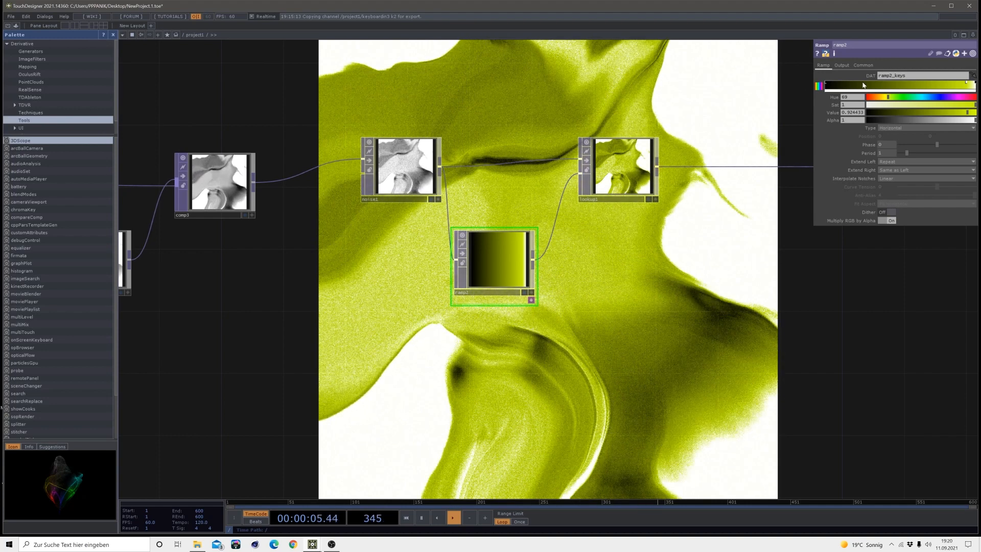
pyautogui.click(905, 97)
pyautogui.moveTo(905, 98); pyautogui.dragTo(902, 97)
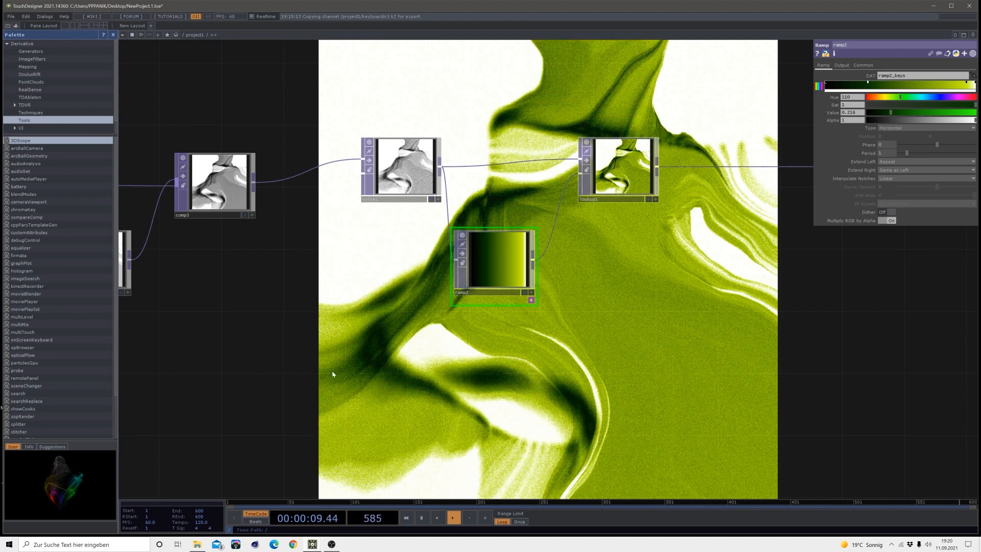
# - Try bright green and black on the ramp's end key and return it to white
pyautogui.click(975, 83)
pyautogui.click(976, 103)
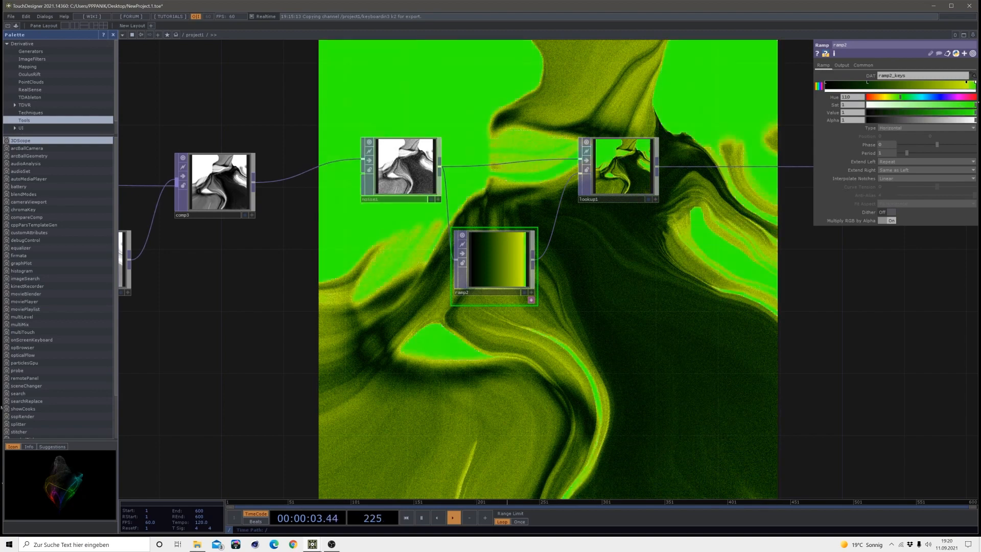
pyautogui.moveTo(977, 104); pyautogui.dragTo(835, 117)
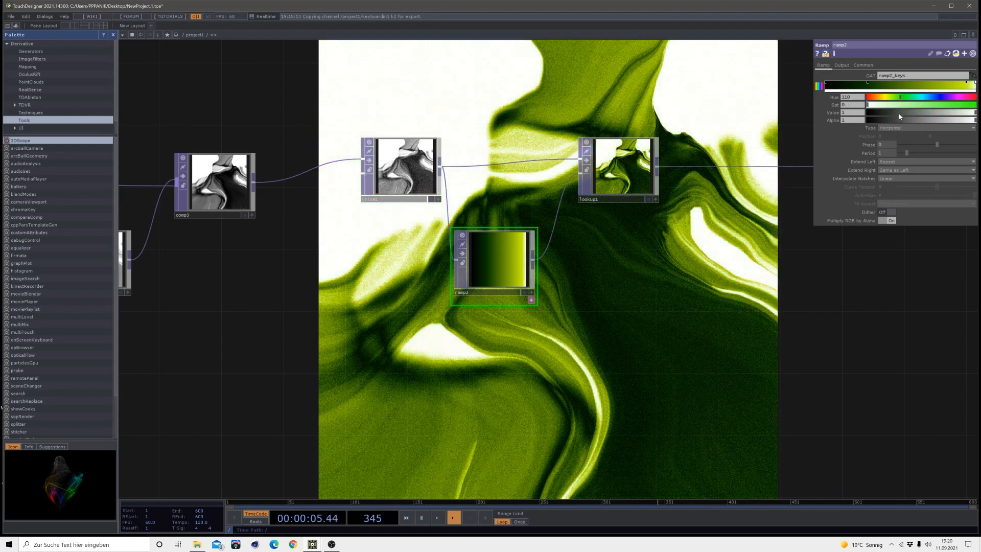
pyautogui.moveTo(900, 116); pyautogui.dragTo(793, 134)
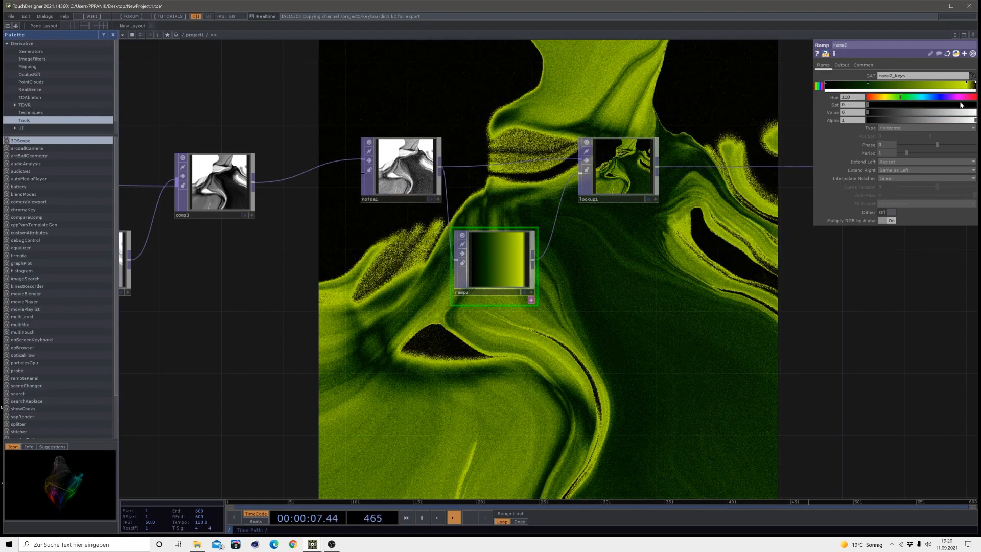
pyautogui.moveTo(957, 113); pyautogui.dragTo(978, 113)
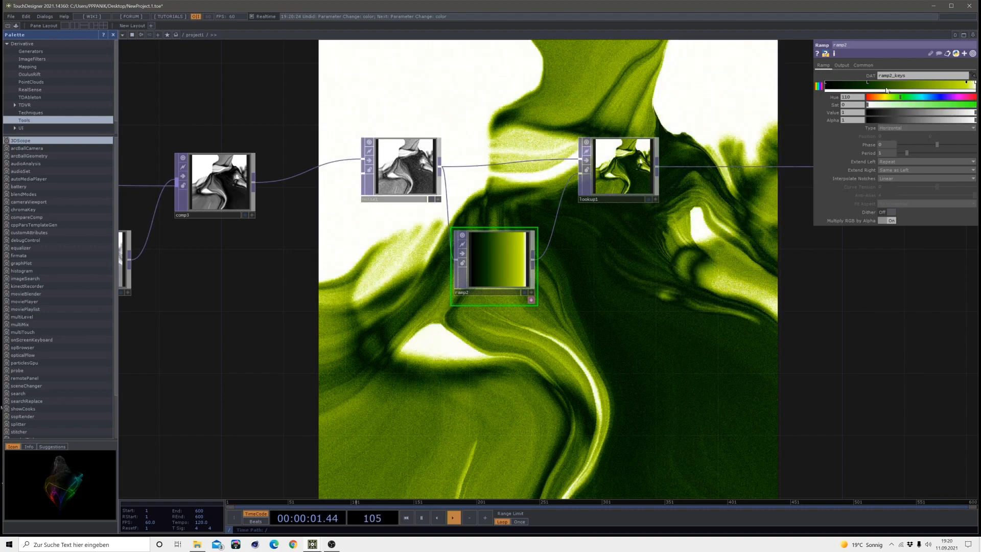
# - Add a blue key and a pink key with hue 338, saturation 1 and value 1 to the ramp's brighter half
pyautogui.click(919, 86)
pyautogui.moveTo(918, 97); pyautogui.dragTo(977, 114)
pyautogui.moveTo(590, 325); pyautogui.dragTo(586, 333)
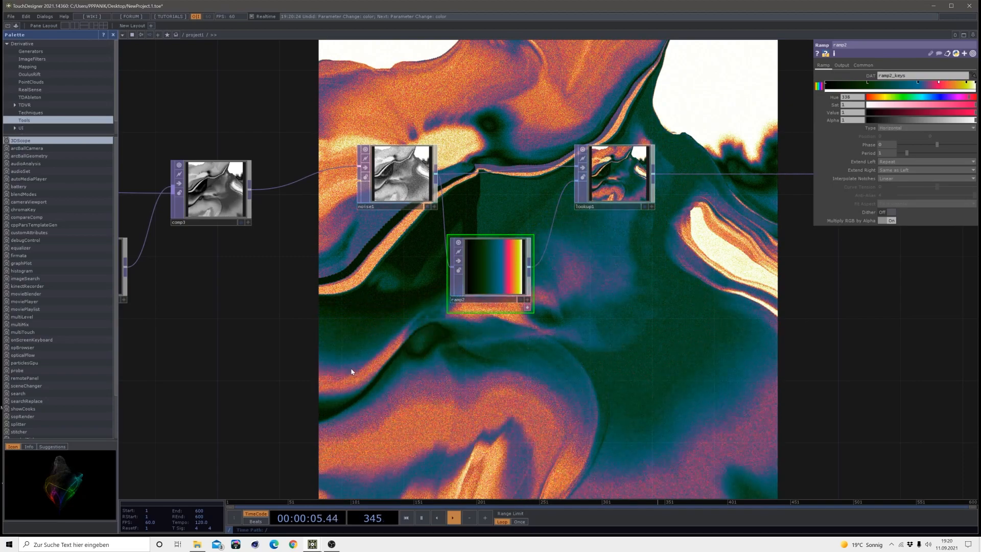
# - Inspect the transform parameters of the noise that feeds the first feedback loop's Displace TOP
pyautogui.moveTo(445, 371); pyautogui.dragTo(677, 361)
pyautogui.scroll(-2, 665, 360)
pyautogui.moveTo(352, 335); pyautogui.dragTo(646, 290)
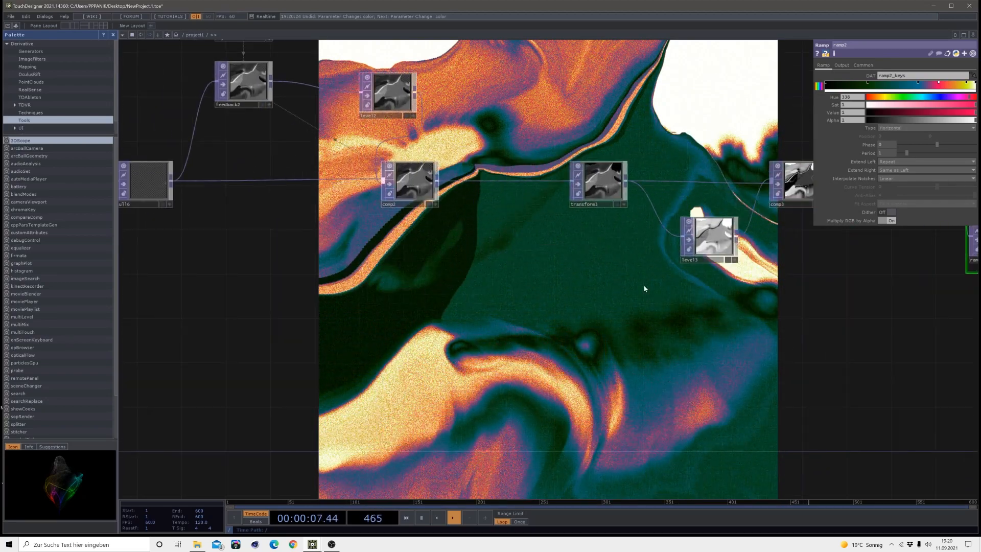
pyautogui.moveTo(504, 327); pyautogui.dragTo(798, 389)
pyautogui.moveTo(143, 176); pyautogui.dragTo(542, 225)
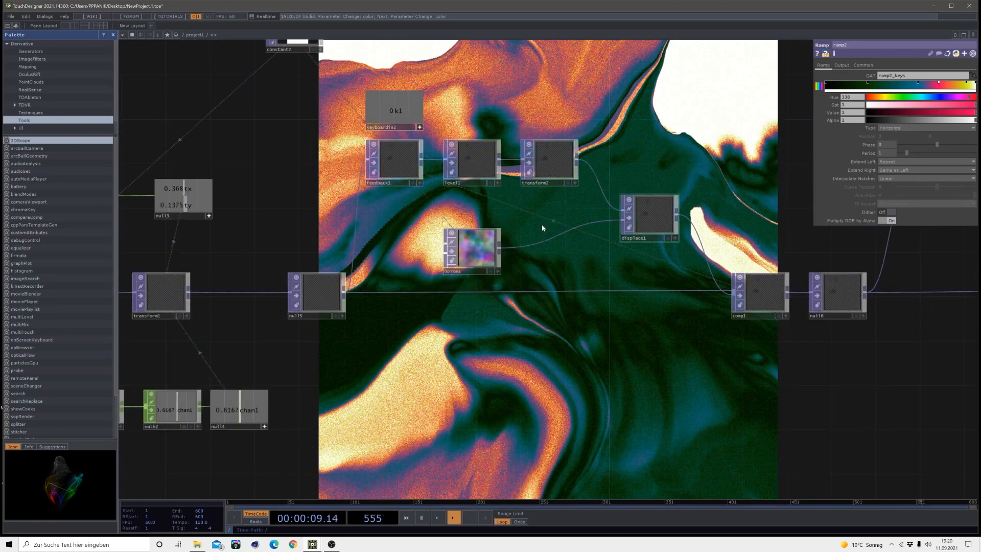
pyautogui.click(474, 250)
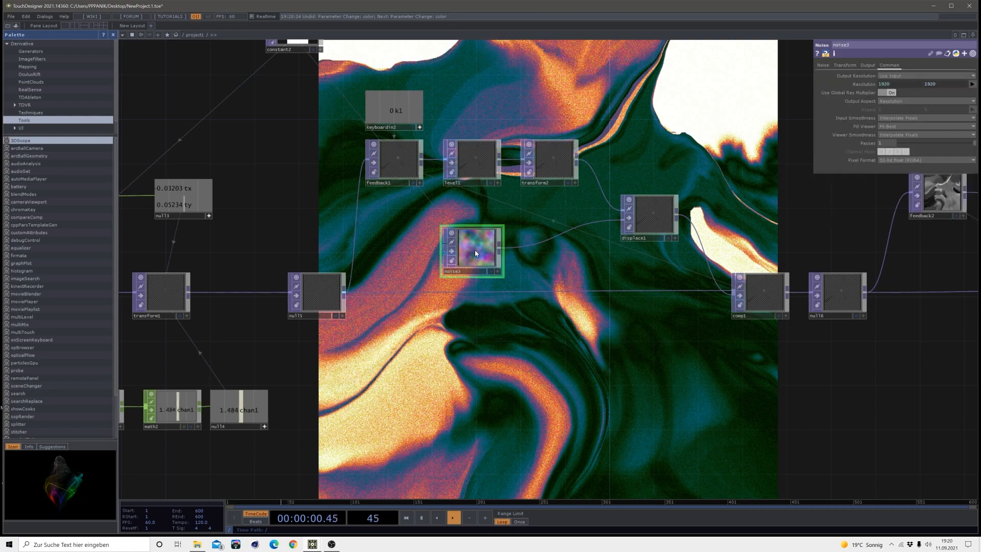
pyautogui.click(845, 65)
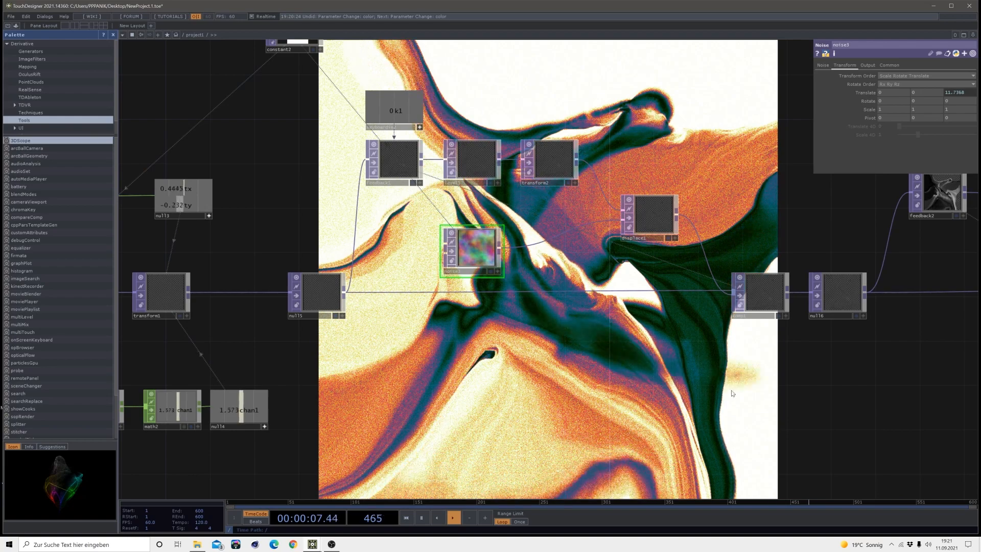
# - Return to the Lookup, ramp and final null at the end of the network
pyautogui.moveTo(702, 387); pyautogui.dragTo(324, 355)
pyautogui.moveTo(715, 358); pyautogui.dragTo(365, 371)
pyautogui.moveTo(681, 373); pyautogui.dragTo(384, 413)
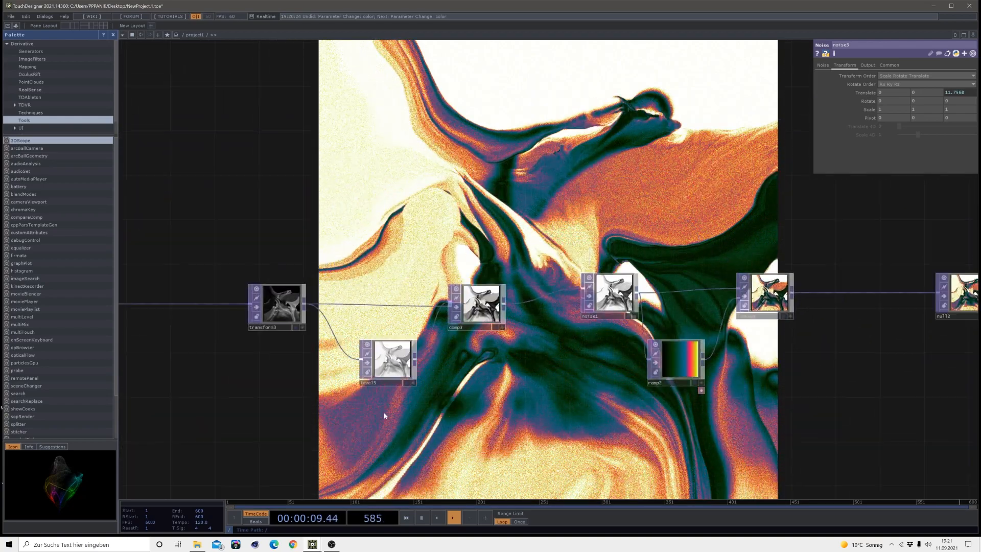
# - Remove the pink and blue keys from the lookup ramp, leaving a black, green, yellow-green and white gradient
pyautogui.moveTo(598, 359); pyautogui.dragTo(471, 373)
pyautogui.click(561, 371)
pyautogui.click(926, 85)
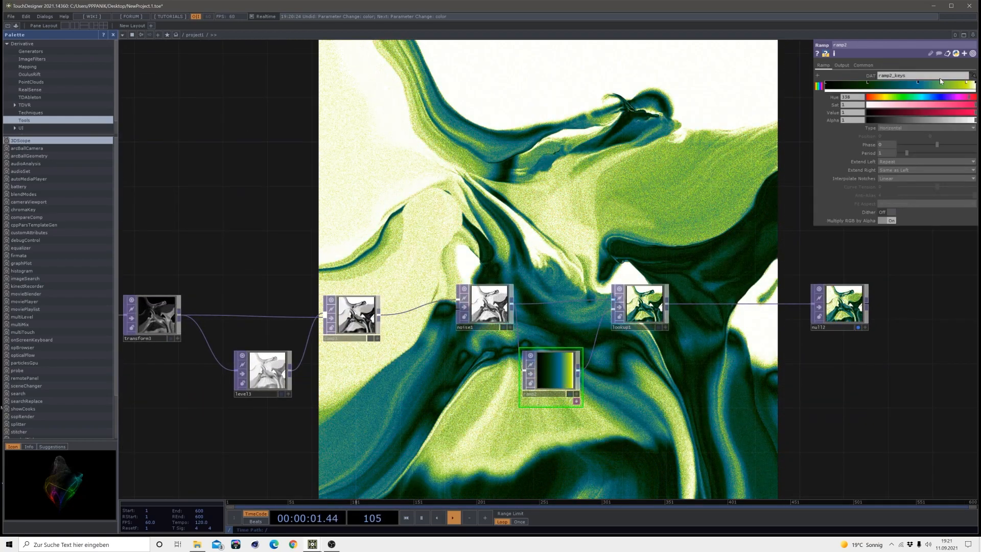
pyautogui.moveTo(919, 84); pyautogui.dragTo(919, 76)
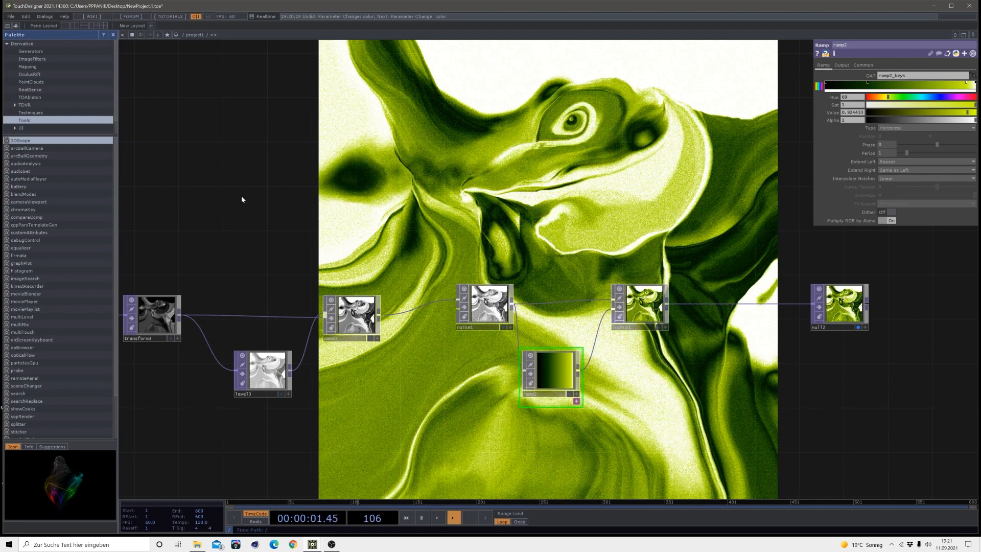
# - Reposition the Lookup TOP and its ramp closer to the final null to tidy the network
pyautogui.moveTo(633, 356); pyautogui.dragTo(527, 212)
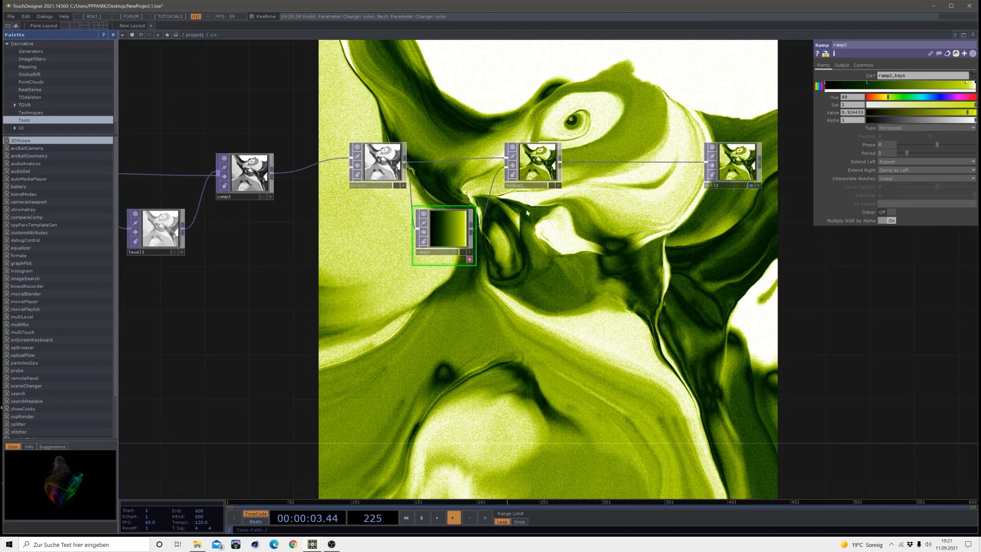
pyautogui.moveTo(533, 169); pyautogui.dragTo(578, 159)
pyautogui.moveTo(444, 252); pyautogui.dragTo(466, 252)
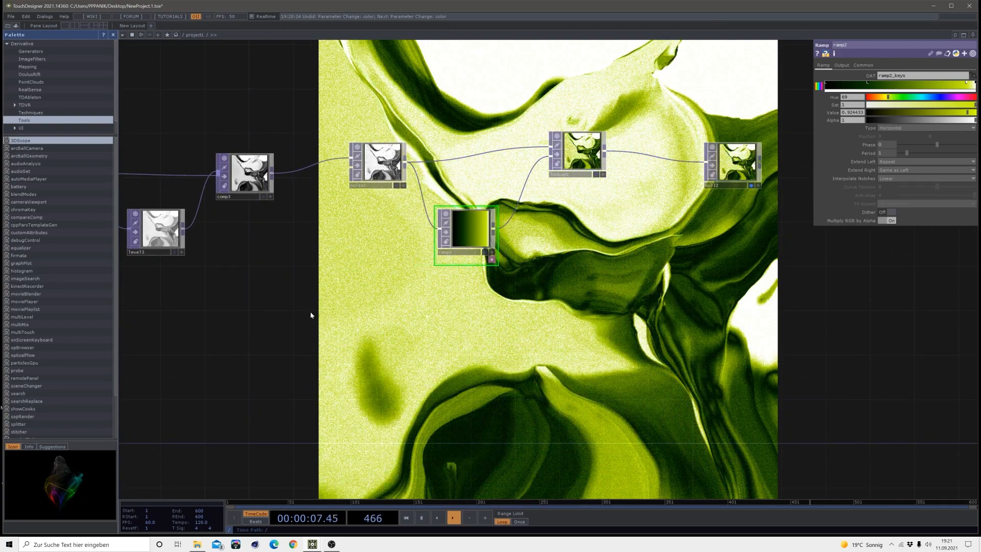
# - Add a Movie File In TOP below the ramp and connect a Fit TOP to its output
pyautogui.moveTo(455, 368); pyautogui.dragTo(450, 293)
pyautogui.press('Tab')
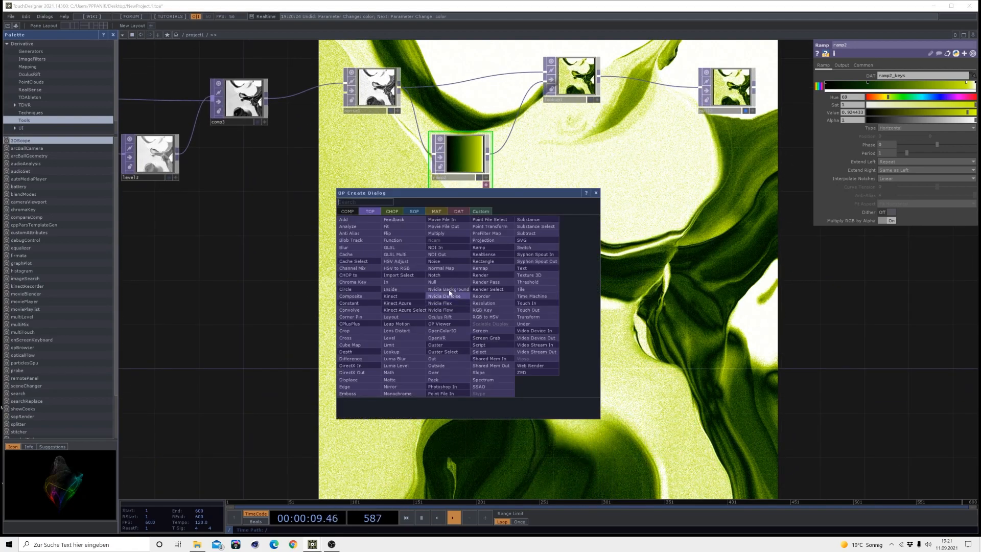
pyautogui.click(451, 219)
pyautogui.click(515, 286)
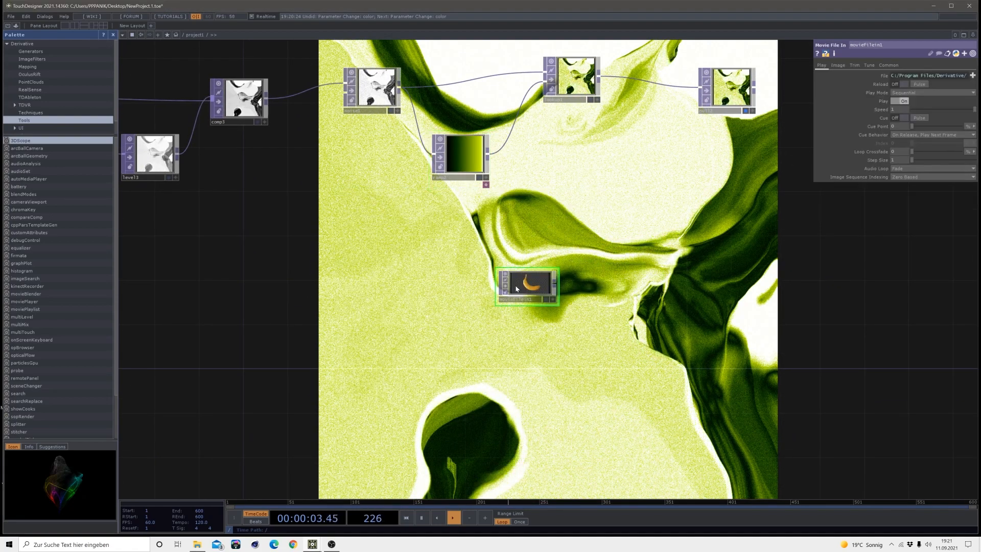
pyautogui.click(588, 286)
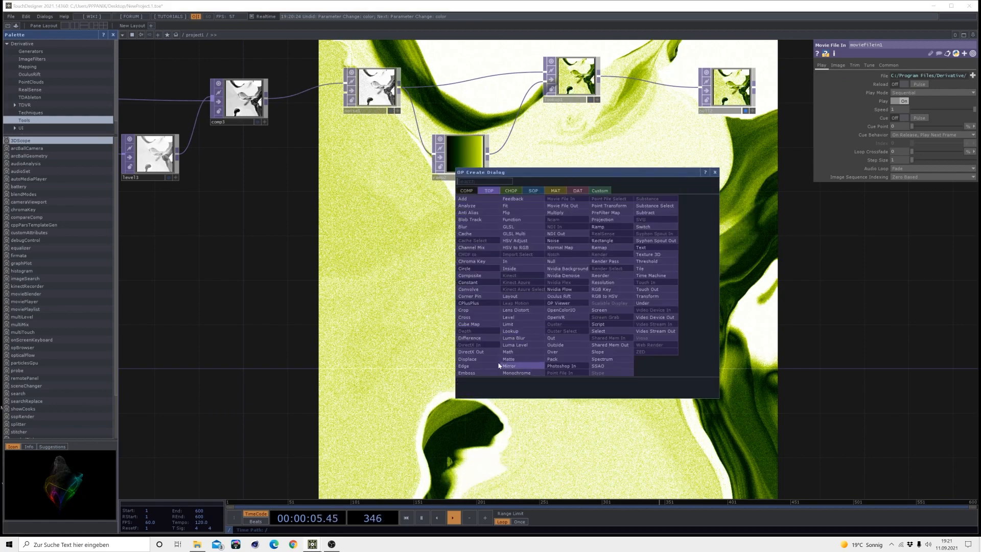
pyautogui.click(507, 205)
pyautogui.click(636, 278)
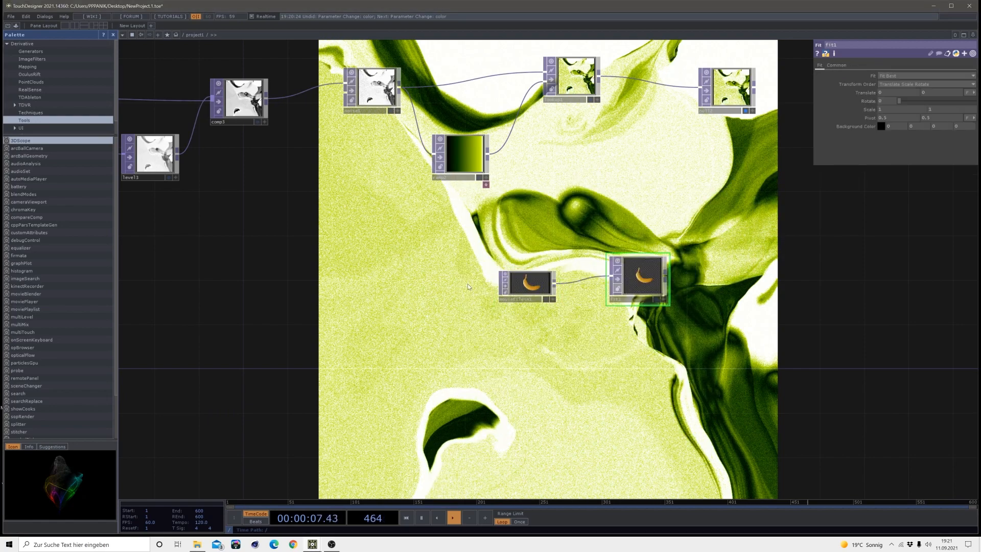
# - Copy the resolution parameter from the ramp near the start of the network
pyautogui.moveTo(281, 311); pyautogui.dragTo(509, 319)
pyautogui.scroll(-3, 525, 238)
pyautogui.moveTo(403, 302); pyautogui.dragTo(592, 335)
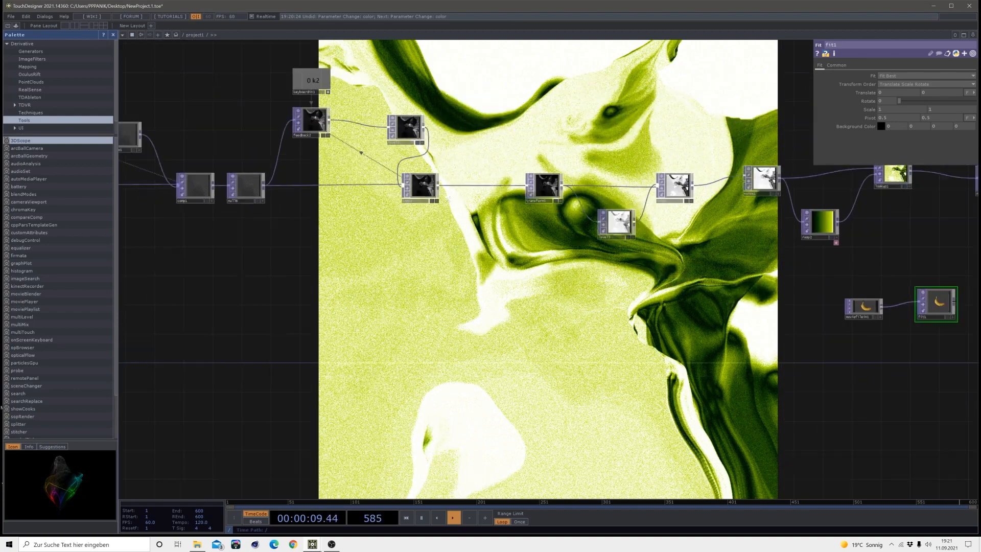
pyautogui.scroll(-2, 460, 332)
pyautogui.moveTo(442, 343); pyautogui.dragTo(660, 411)
pyautogui.click(249, 132)
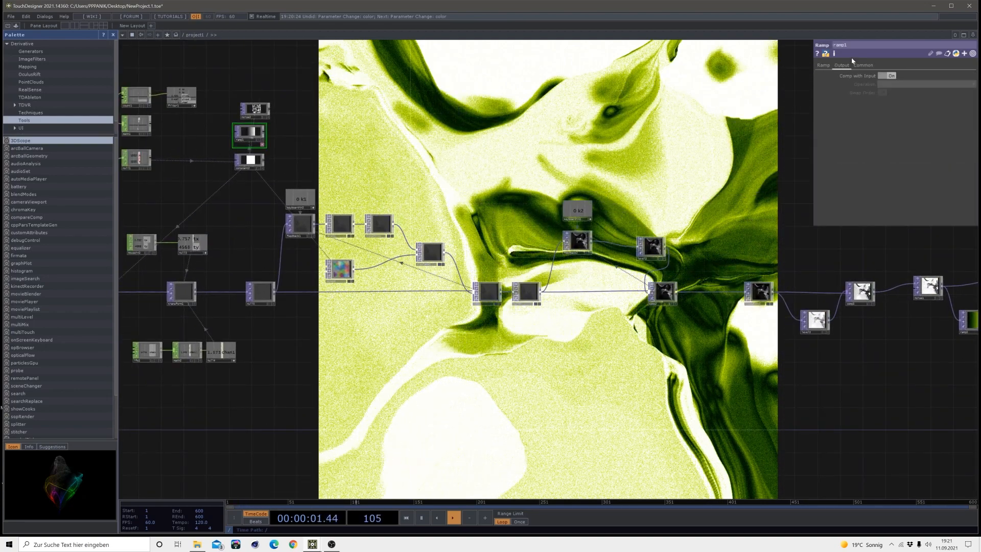
pyautogui.click(863, 65)
pyautogui.rightClick(868, 87)
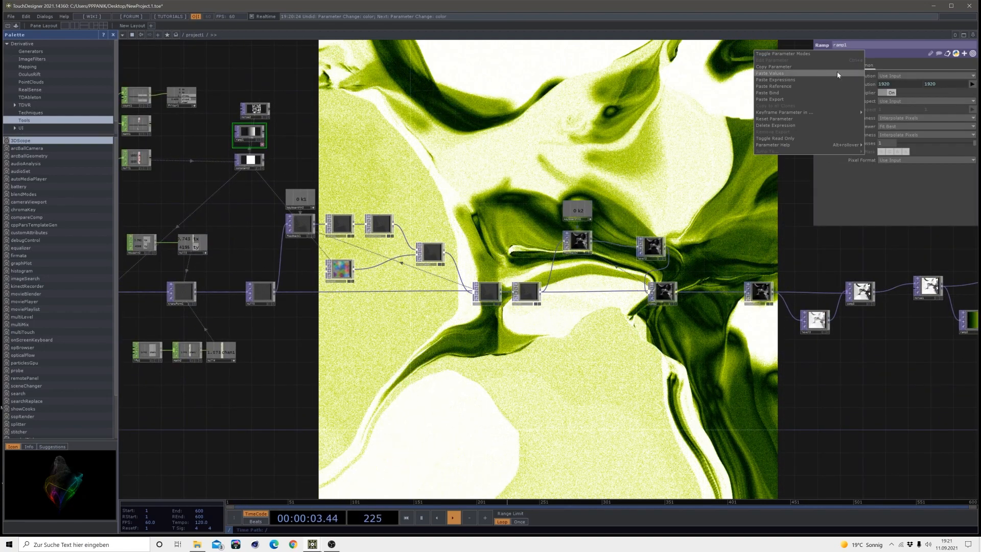
pyautogui.click(801, 69)
# - Paste the copied resolution onto the Fit TOP, making it 1920 by 1920
pyautogui.moveTo(851, 373); pyautogui.dragTo(552, 355)
pyautogui.scroll(5, 748, 357)
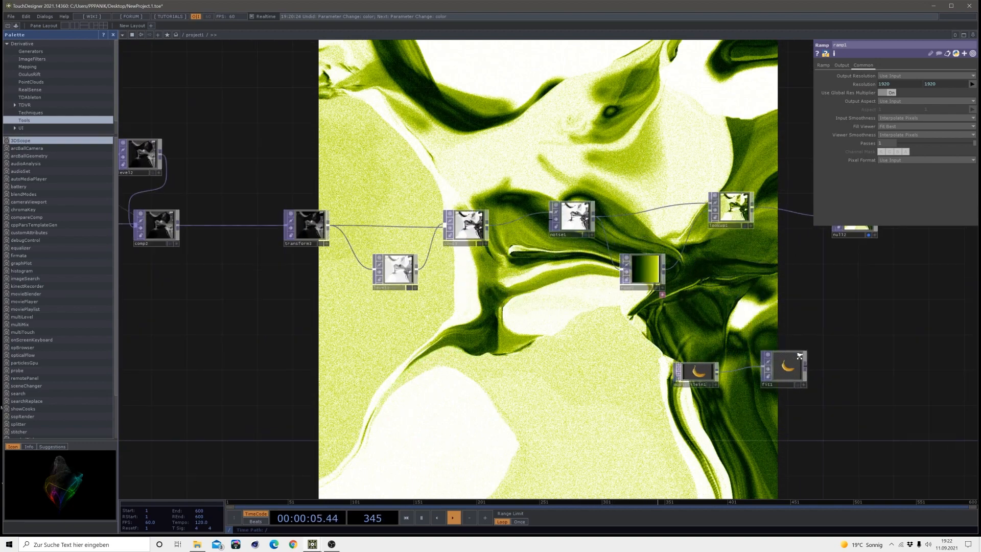
pyautogui.click(791, 360)
pyautogui.click(838, 66)
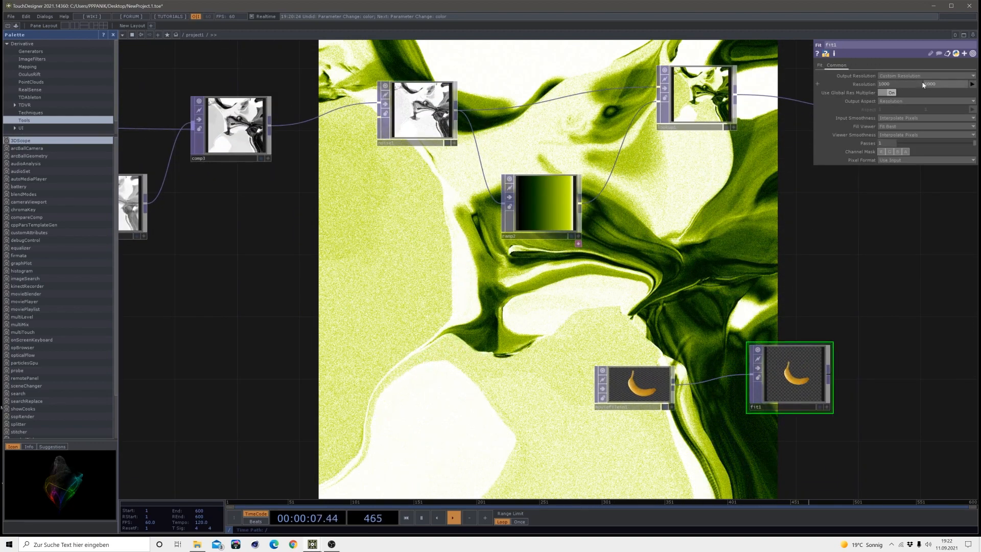
pyautogui.click(894, 88)
# - Add a Displace TOP after the Fit TOP, above it in the network
pyautogui.moveTo(810, 360); pyautogui.dragTo(514, 336)
pyautogui.click(548, 264)
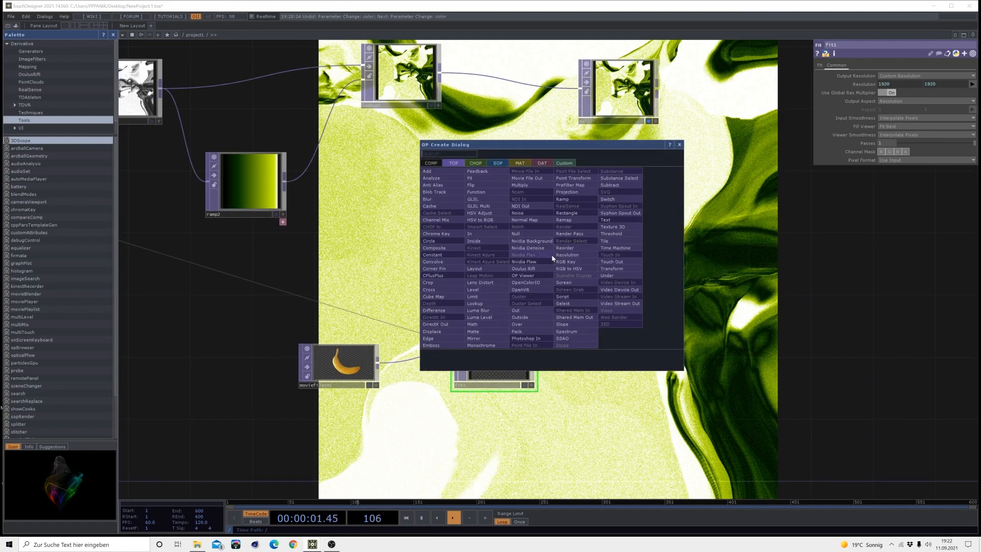
pyautogui.click(437, 333)
pyautogui.click(516, 205)
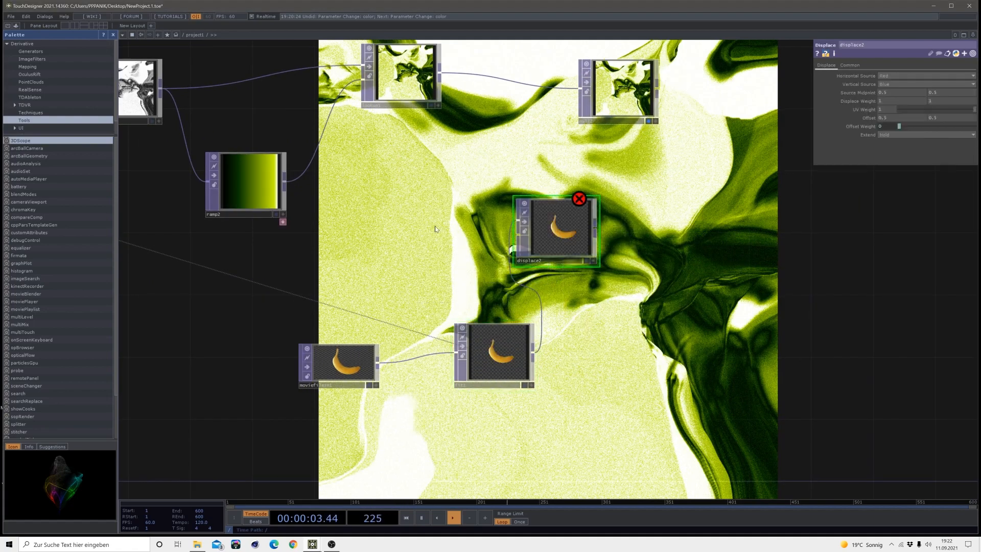
pyautogui.scroll(2, 414, 263)
pyautogui.moveTo(414, 263); pyautogui.dragTo(436, 257)
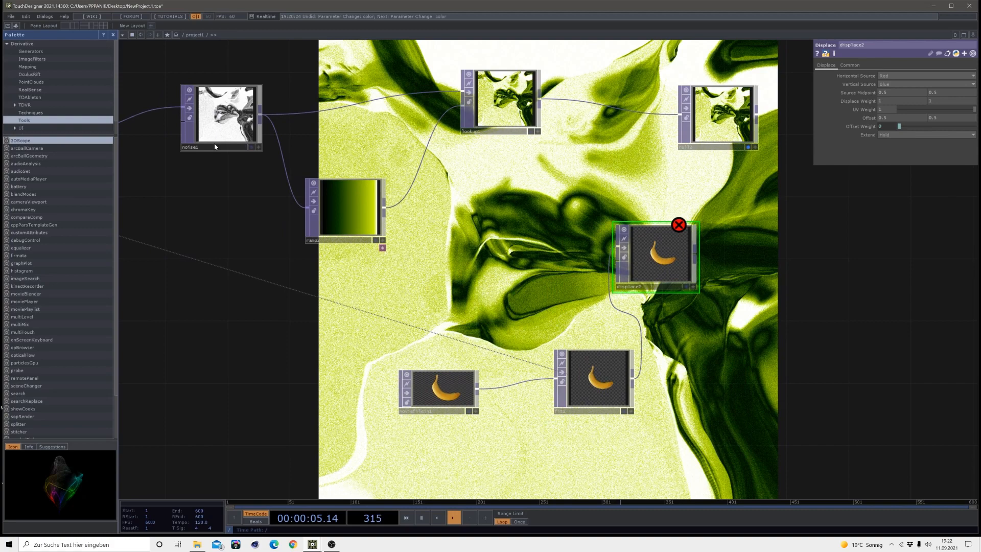
# - Connect the grain noise to the new Displace TOP's second input and route the Displace TOP into the final null
pyautogui.click(260, 119)
pyautogui.click(680, 256)
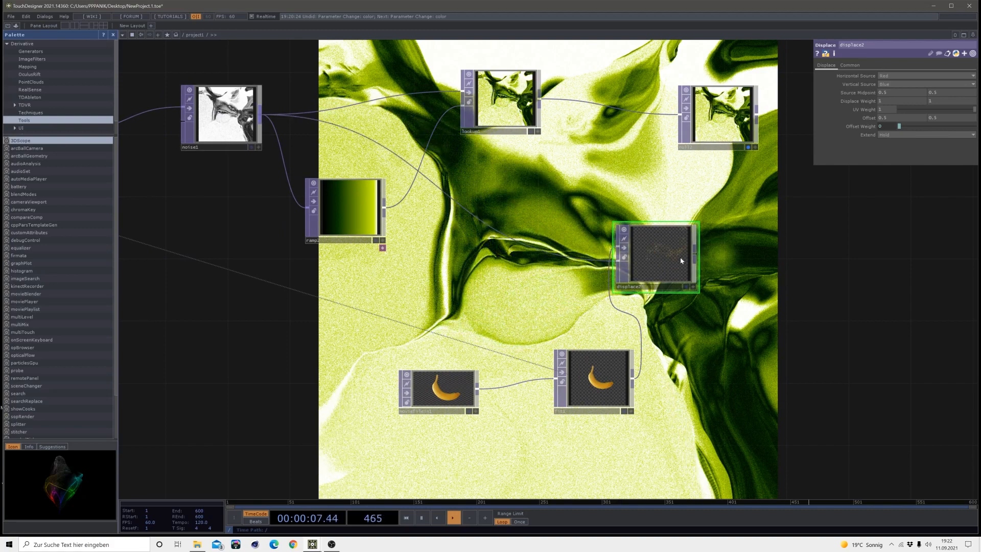
pyautogui.click(695, 257)
pyautogui.click(681, 115)
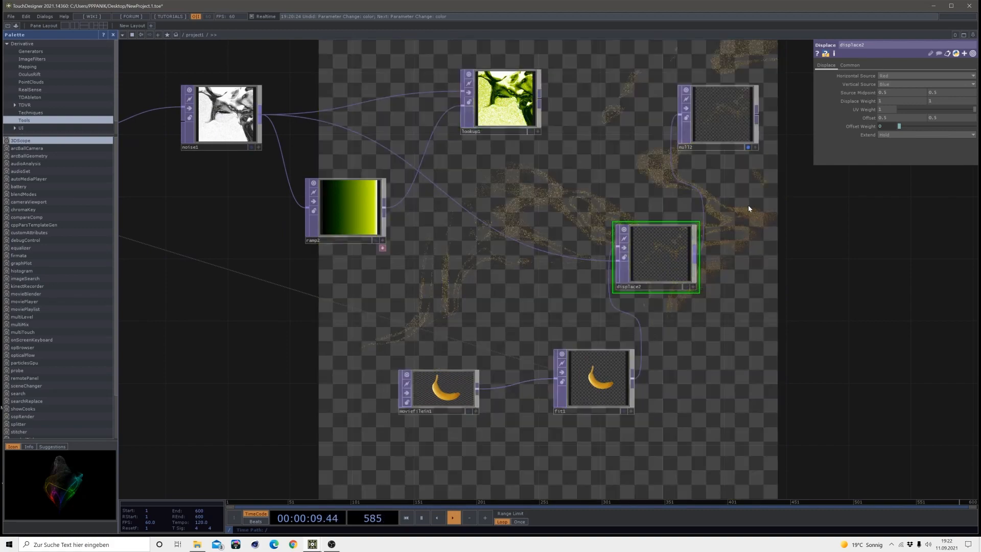
# - Set both displace weights of the image's Displace TOP to 0.04
pyautogui.moveTo(685, 212); pyautogui.dragTo(471, 178)
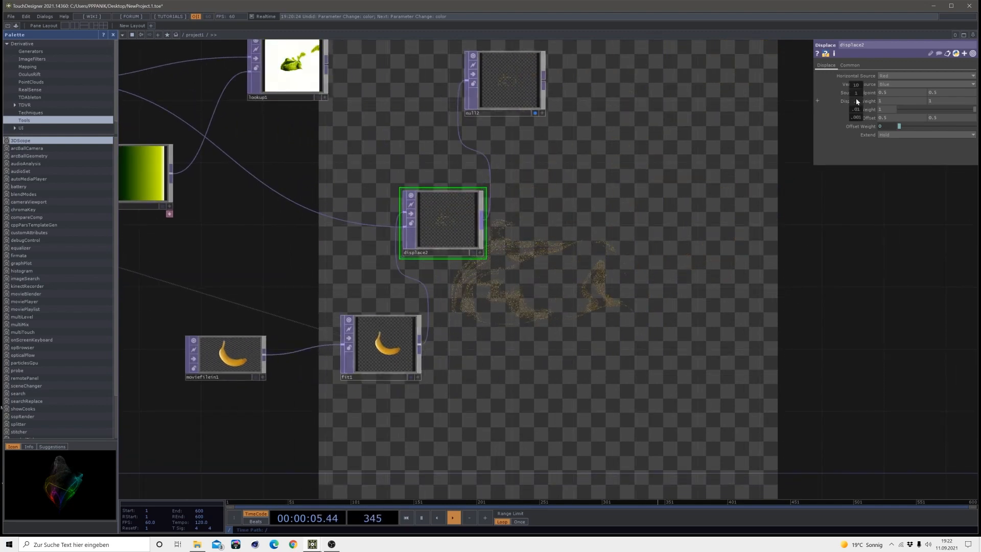
pyautogui.moveTo(857, 99); pyautogui.dragTo(854, 90, button='middle')
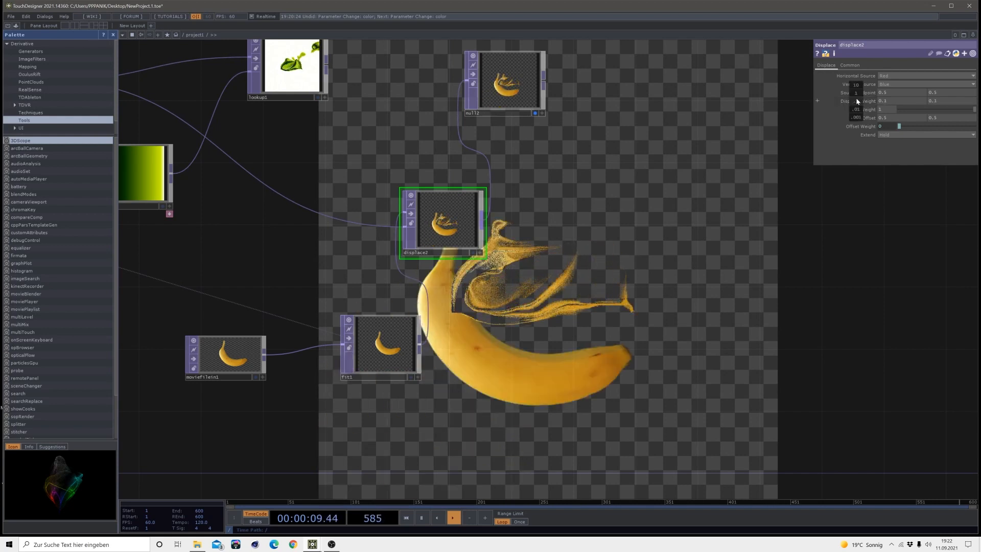
pyautogui.moveTo(841, 116); pyautogui.dragTo(854, 87, button='middle')
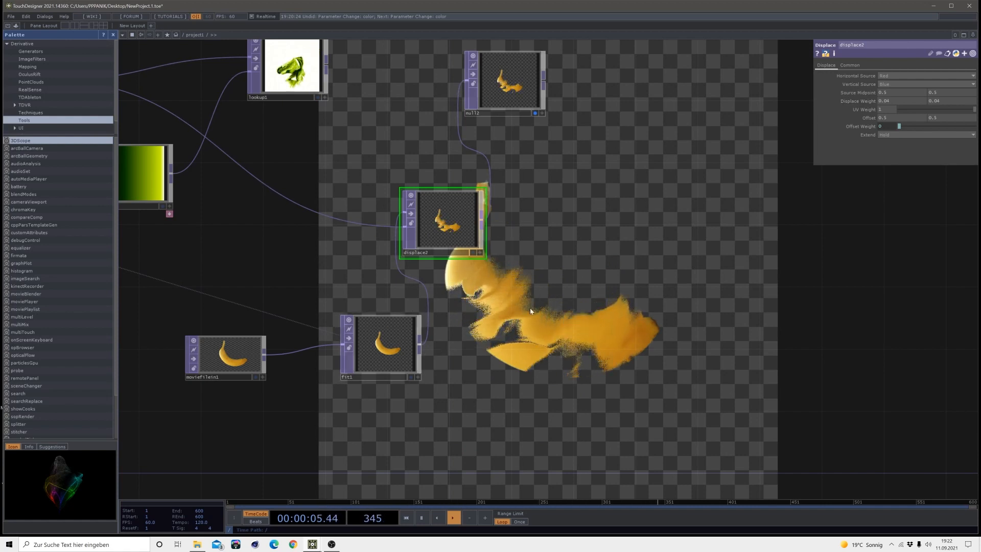
pyautogui.moveTo(568, 172); pyautogui.dragTo(480, 99)
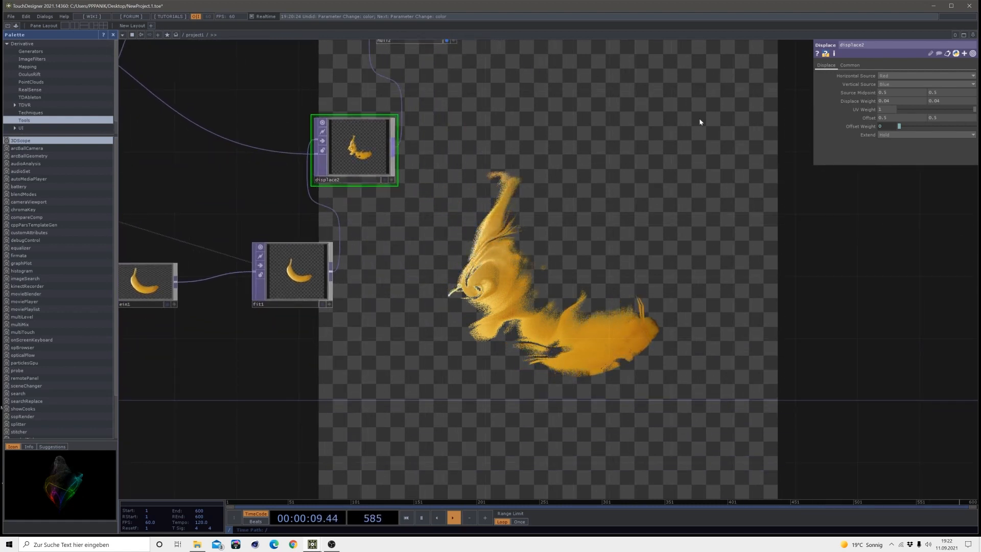
# - Replace the banana in the Movie File In TOP with a butterfly image from the Samples/Map folder
pyautogui.click(164, 285)
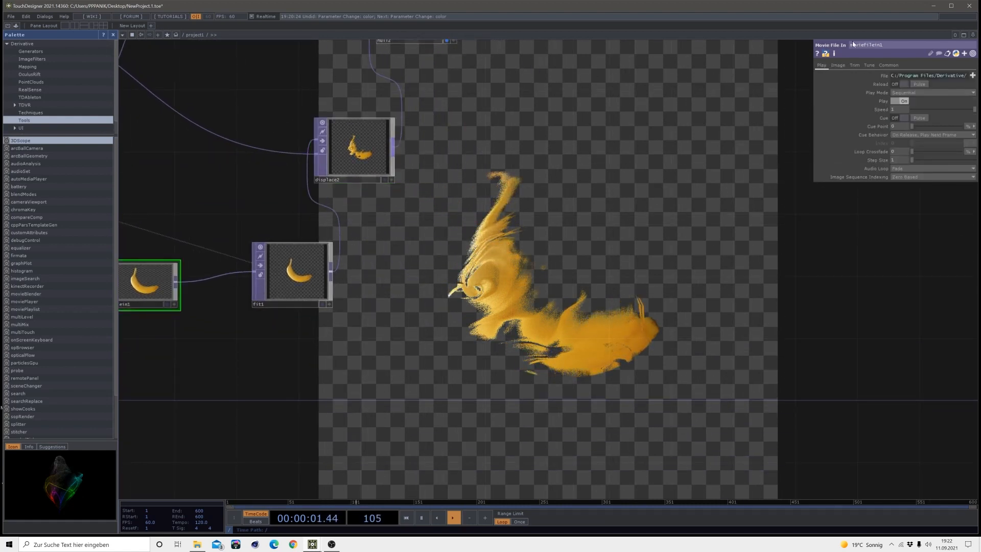
pyautogui.click(973, 75)
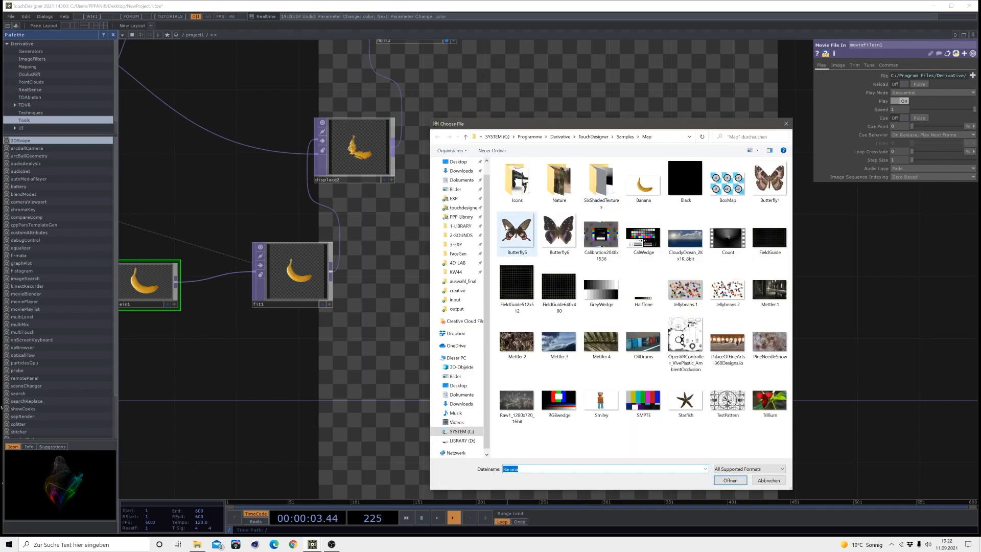
pyautogui.click(728, 482)
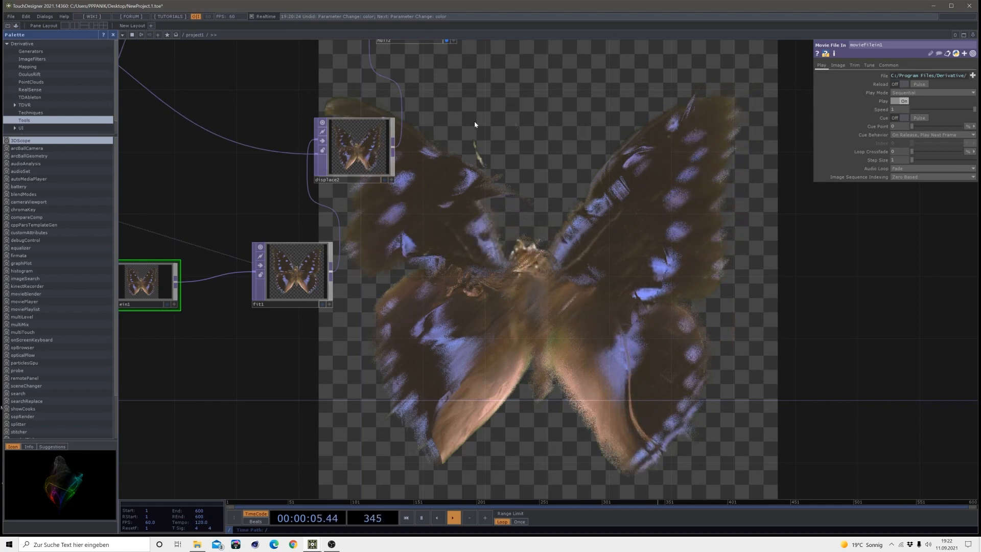
# - Reconnect the Lookup TOP to the final null in place of the Displace TOP
pyautogui.moveTo(468, 191); pyautogui.dragTo(567, 252)
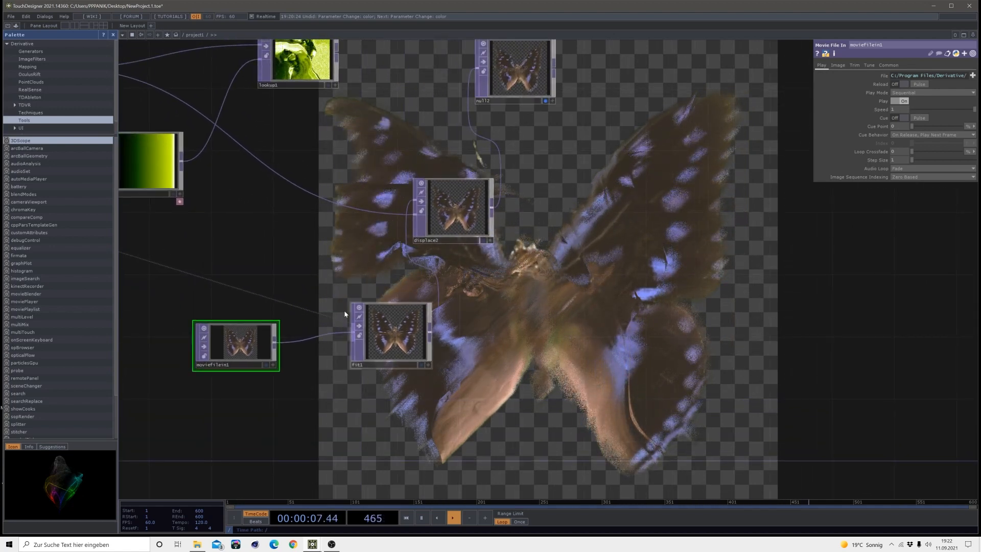
pyautogui.moveTo(359, 151); pyautogui.dragTo(456, 248)
pyautogui.moveTo(434, 157); pyautogui.dragTo(568, 172)
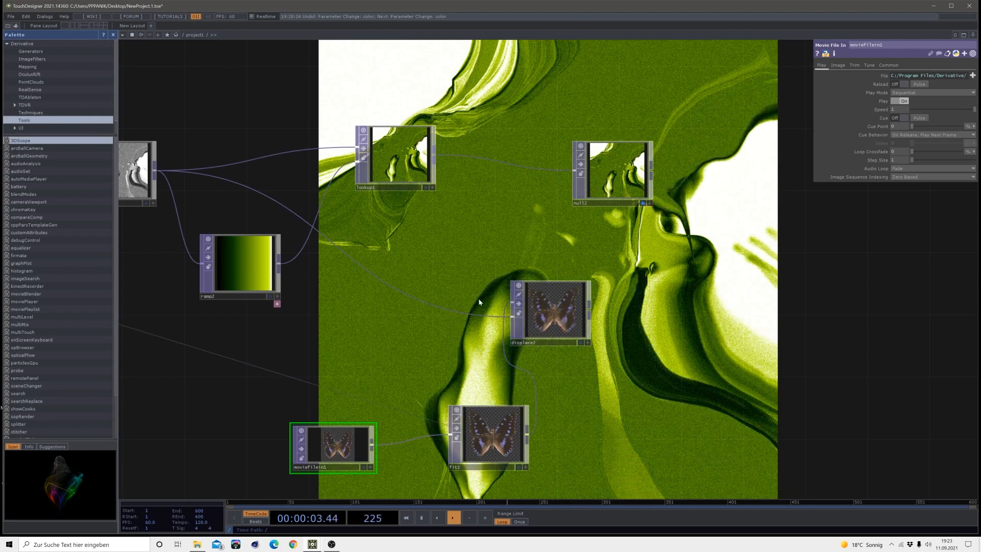
pyautogui.scroll(3, 349, 488)
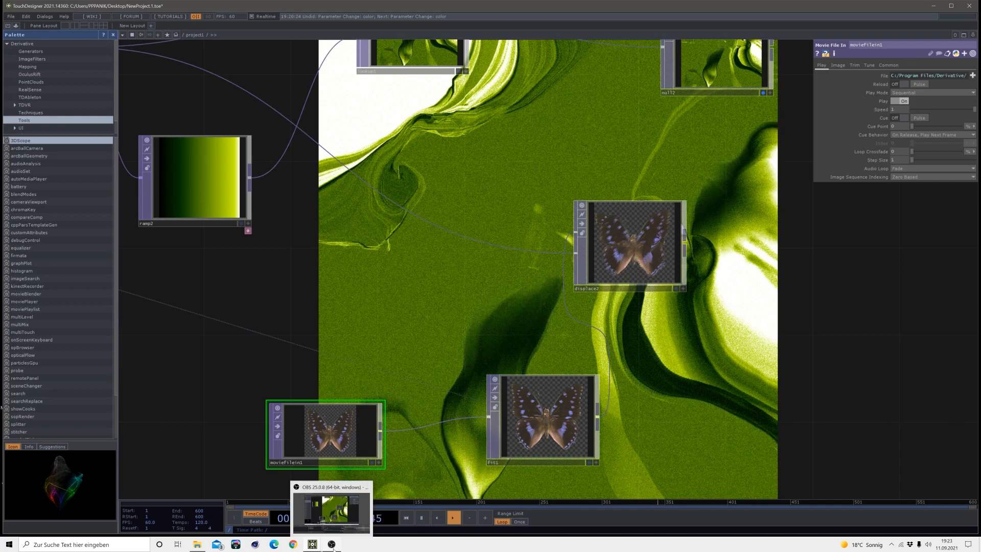
pyautogui.click(333, 548)
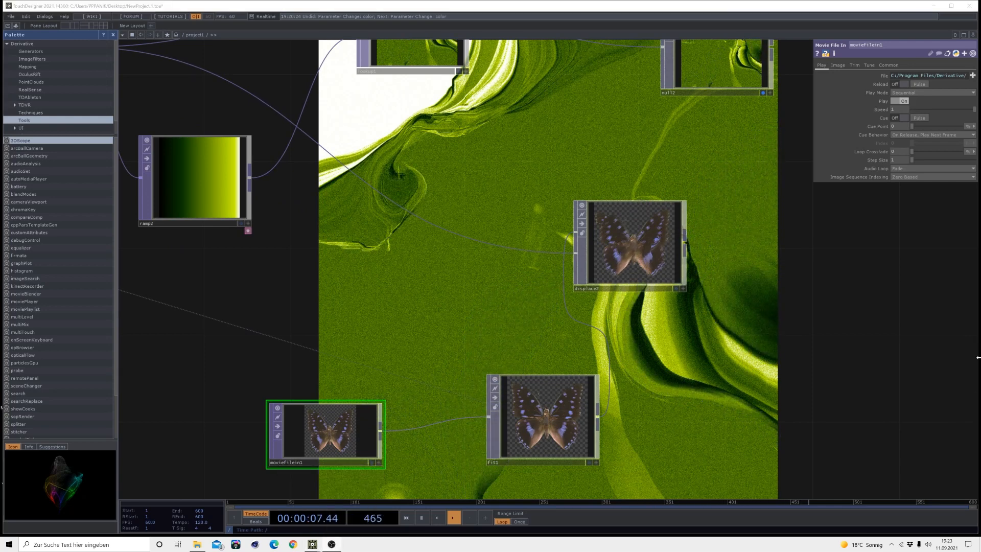